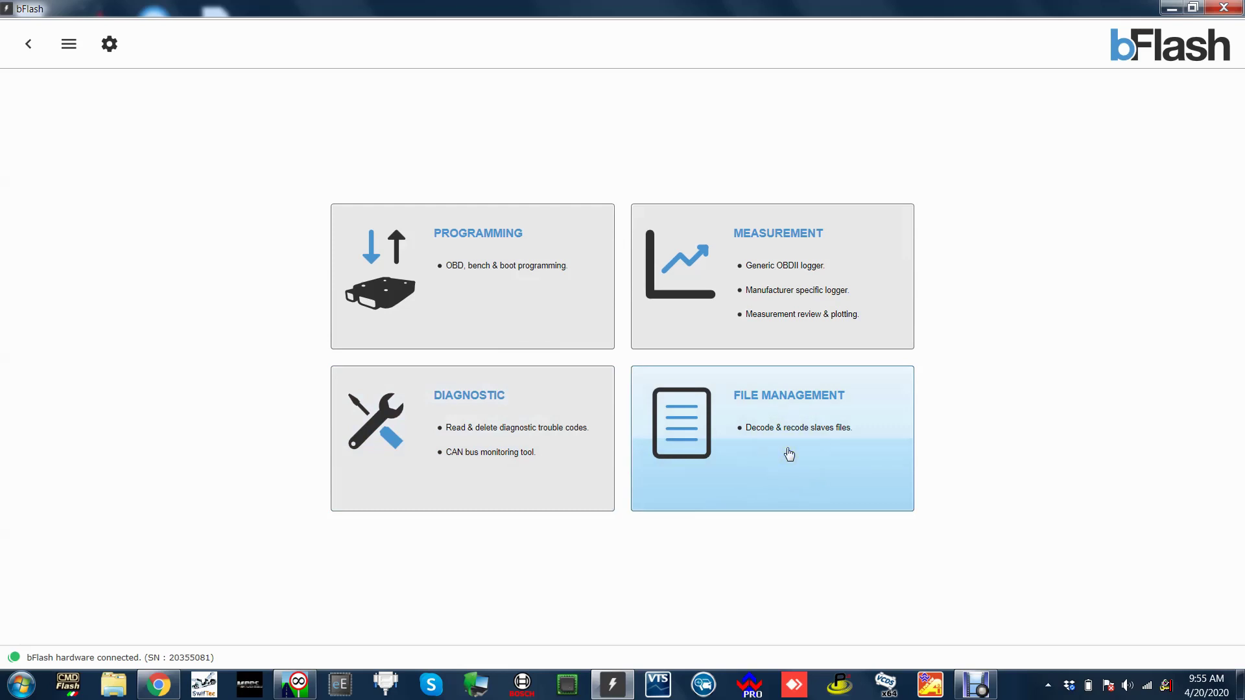
# Step: Go to Programming and select BMW to list its Bosch and Siemens ECUs
pyautogui.click(484, 297)
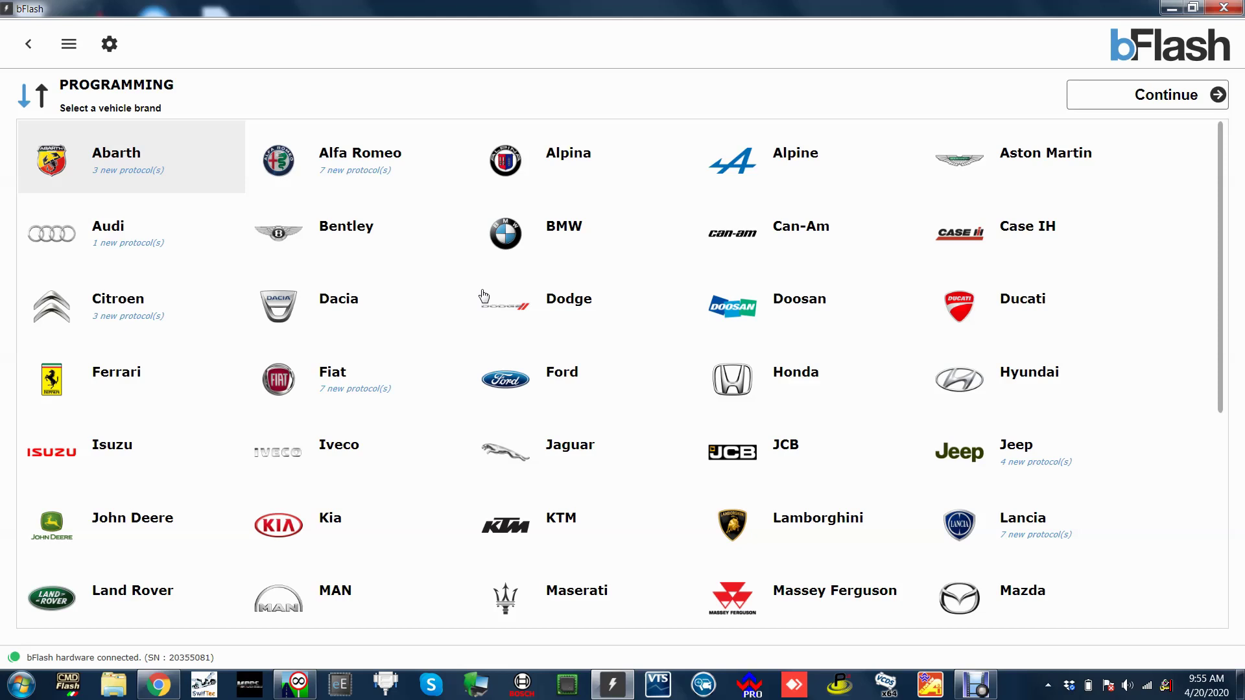
pyautogui.click(654, 66)
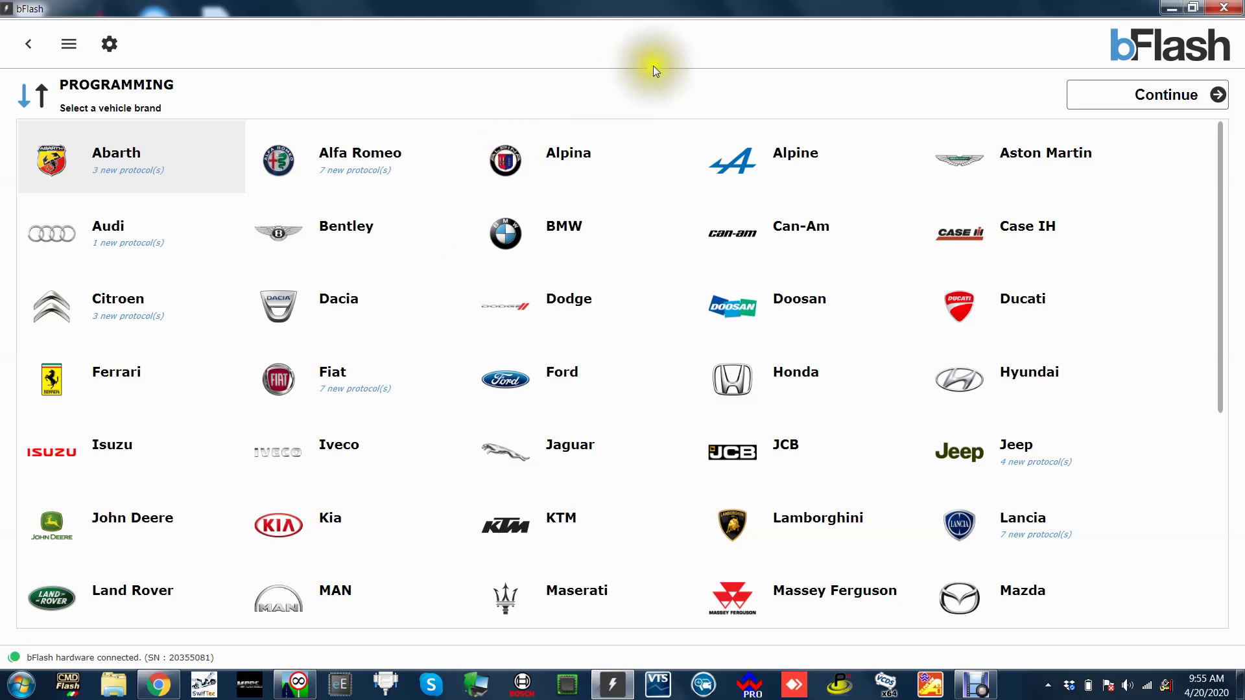
pyautogui.doubleClick(559, 231)
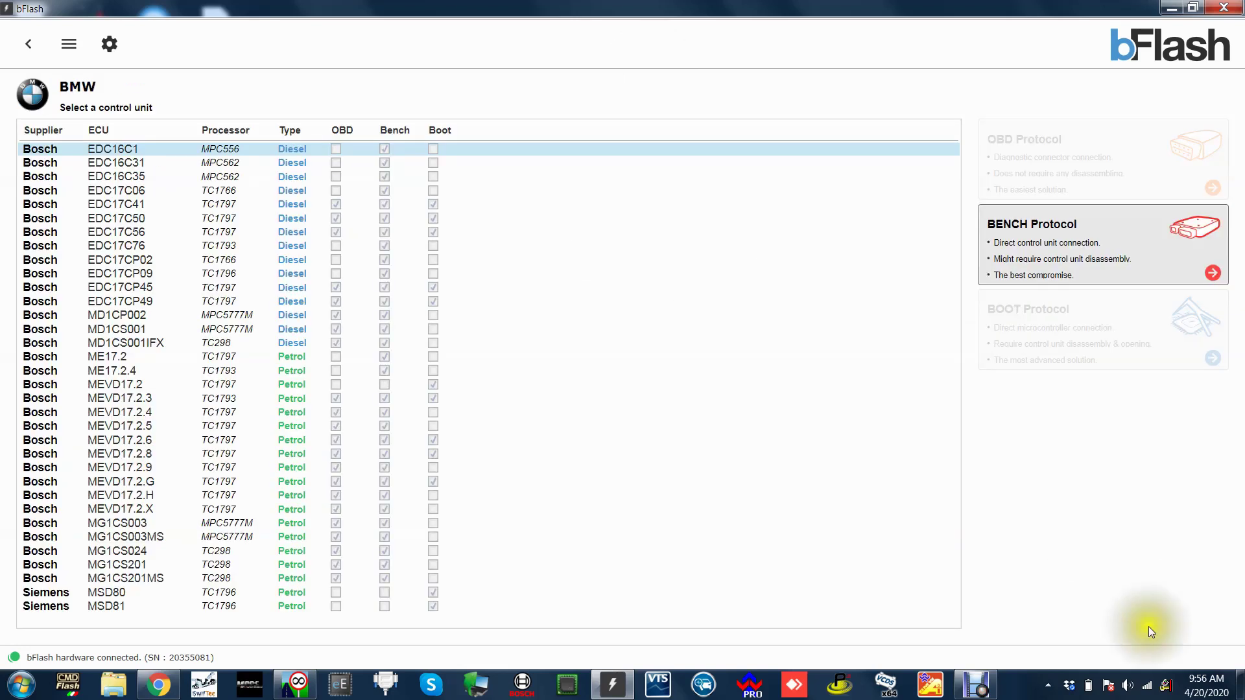
# Step: Connect the laptop to the car's Wi-Fi hotspot and select the MEVD17.2.G TC1797 ECU
pyautogui.click(1147, 686)
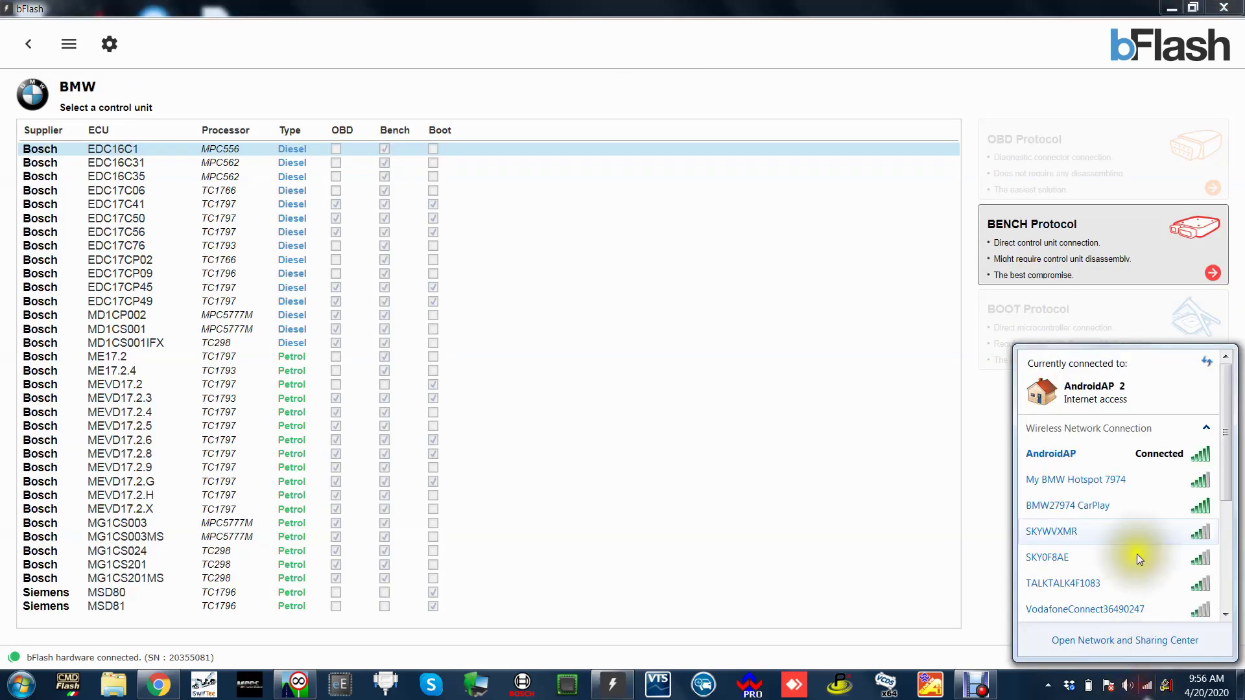
pyautogui.click(1135, 480)
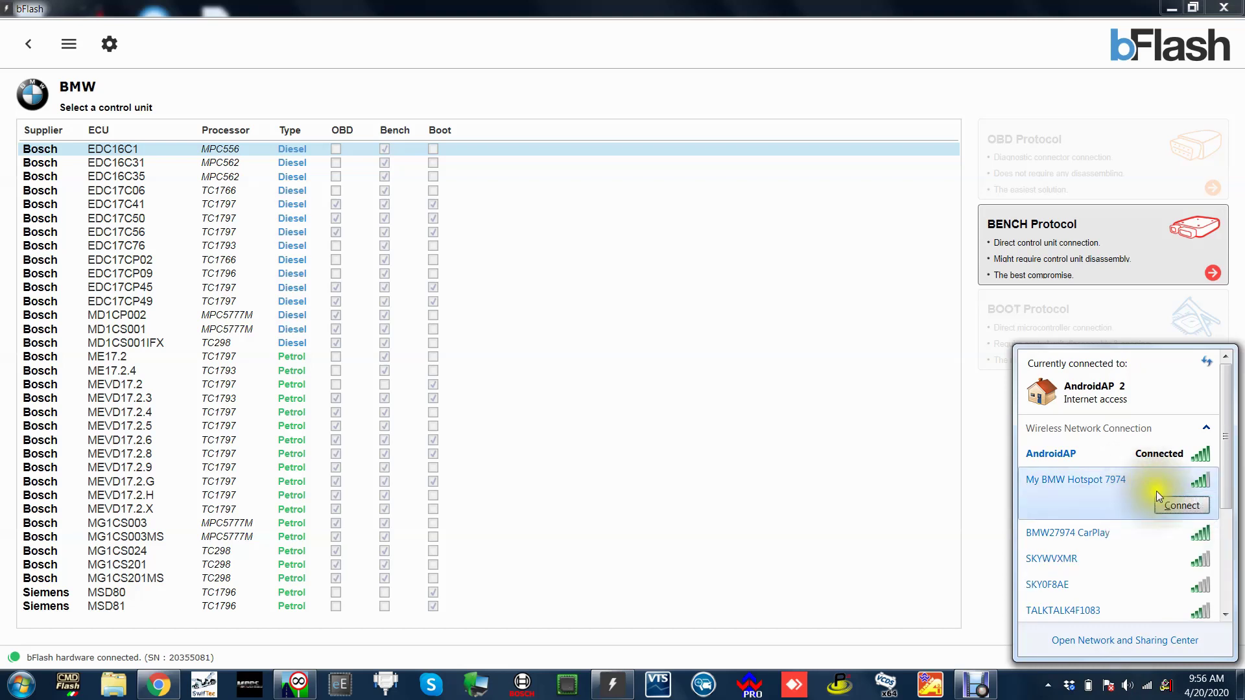
pyautogui.click(1175, 504)
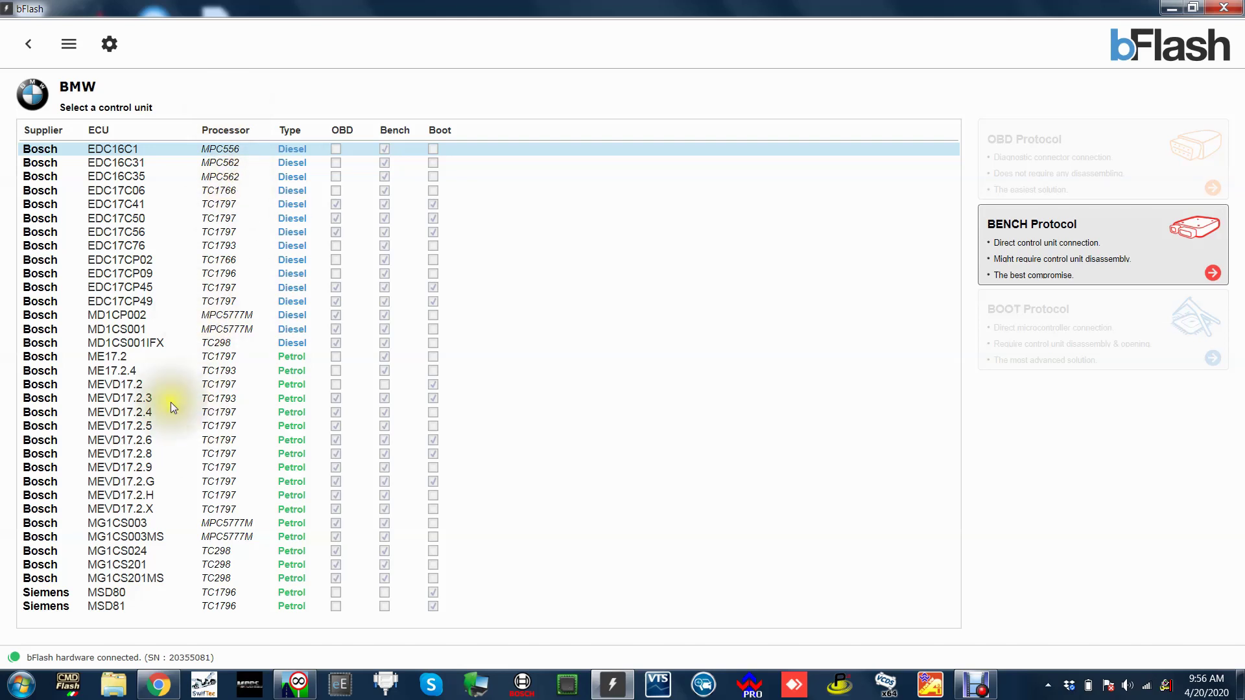
pyautogui.click(141, 482)
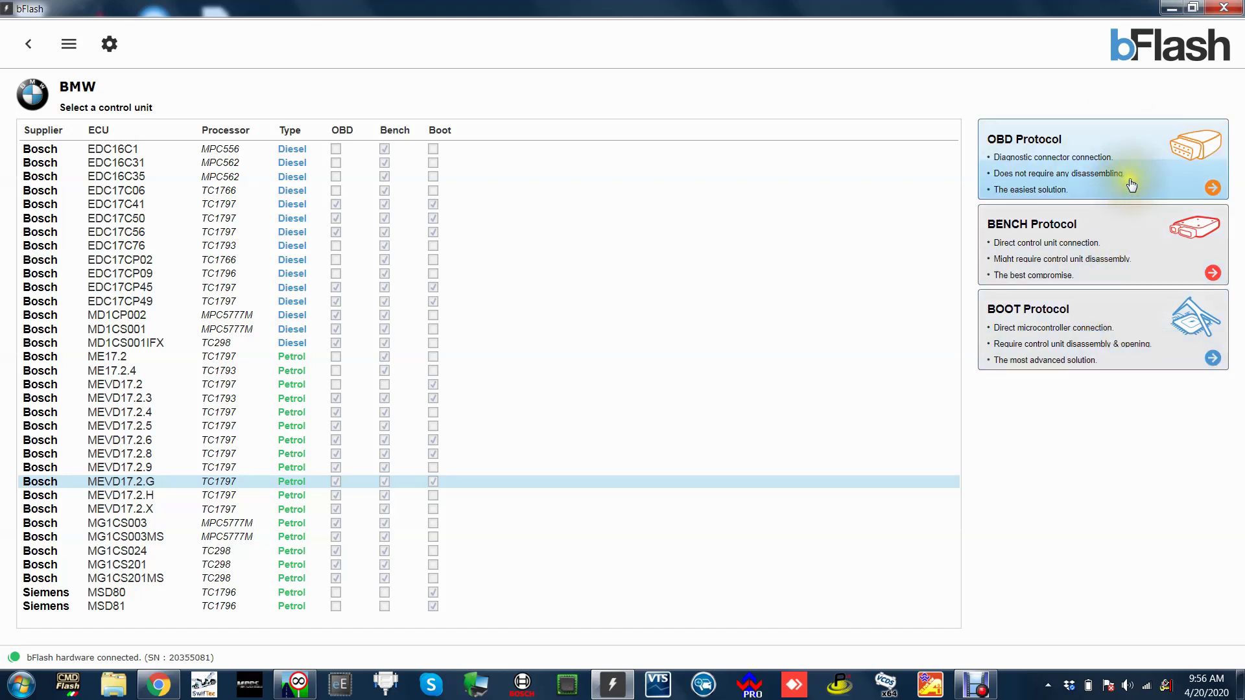
# Step: Choose the BENCH protocol and read through its wiring guide before closing it
pyautogui.click(1109, 260)
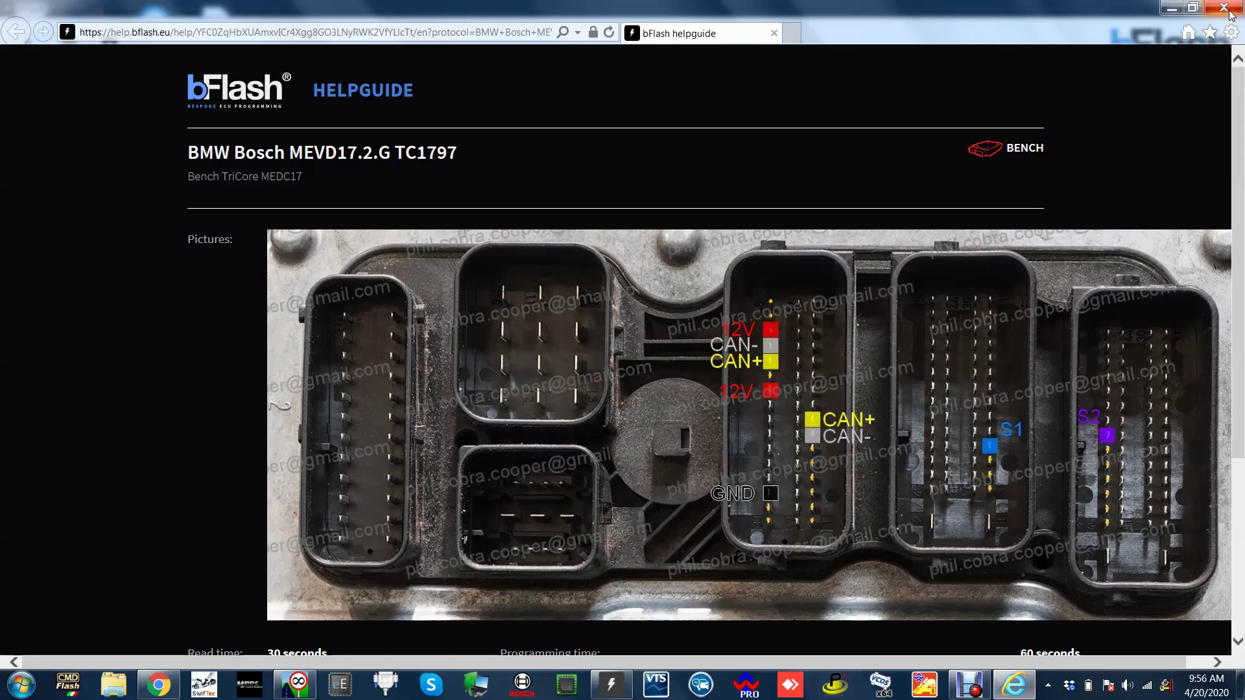
pyautogui.moveTo(1239, 152); pyautogui.dragTo(1239, 178)
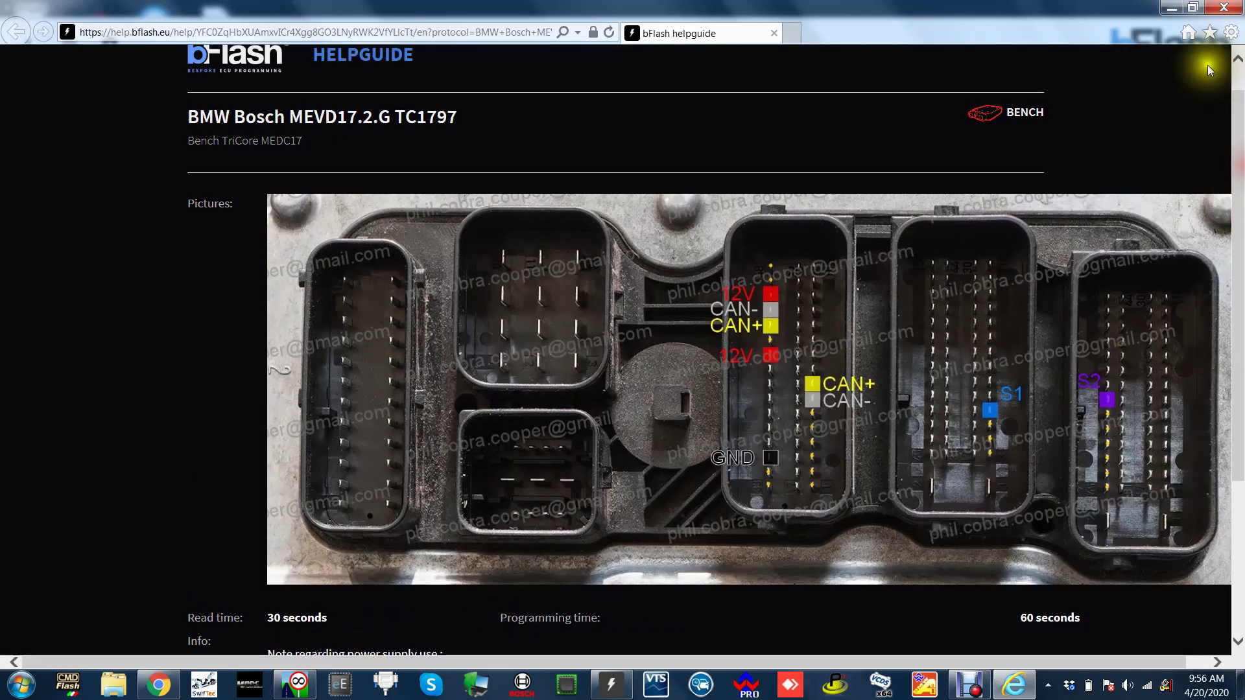
pyautogui.click(1226, 7)
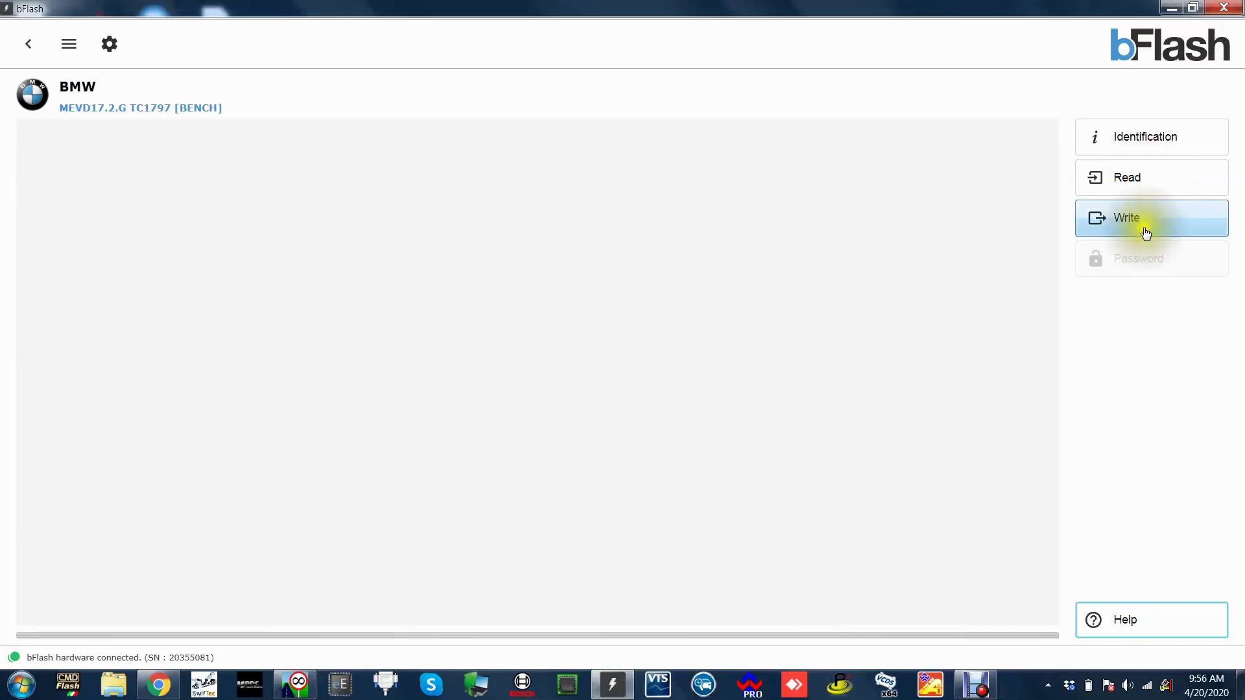
# Step: Go back, read the BOOT-mode wiring guide, close it and return to the list
pyautogui.click(28, 39)
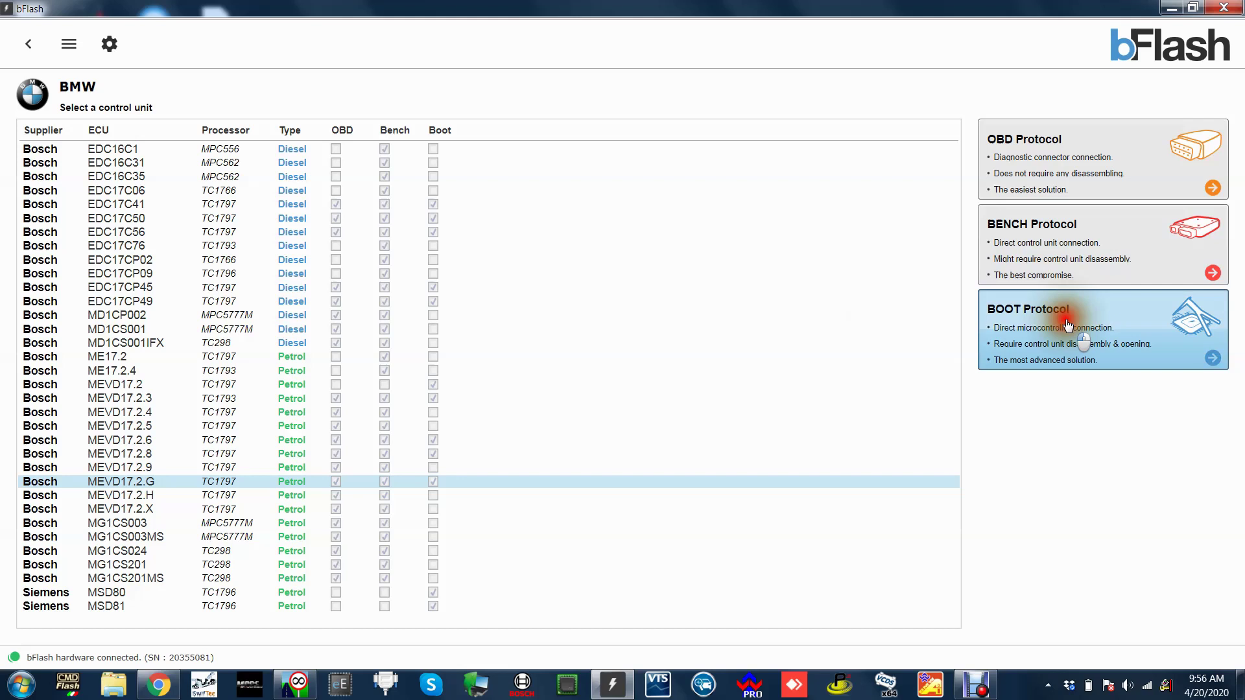
pyautogui.click(1096, 334)
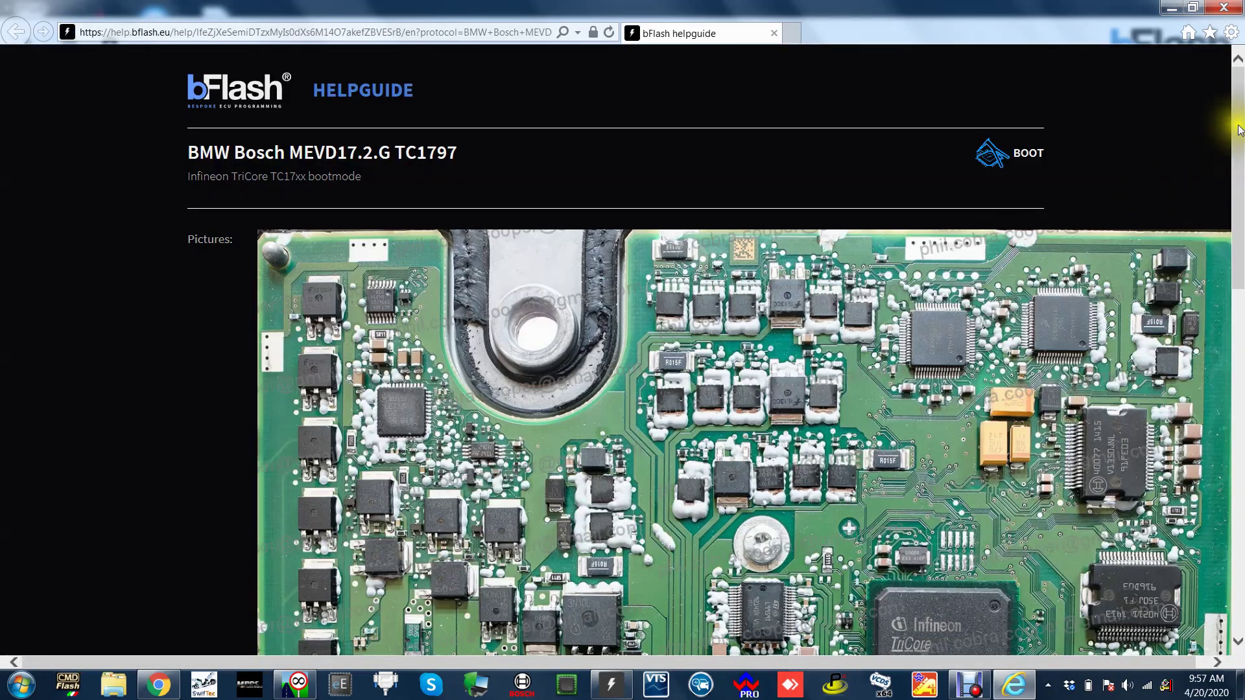
pyautogui.moveTo(1236, 130)
pyautogui.mouseDown()
pyautogui.moveTo(1238, 402)
pyautogui.moveTo(1236, 121)
pyautogui.mouseUp()
pyautogui.click(1224, 6)
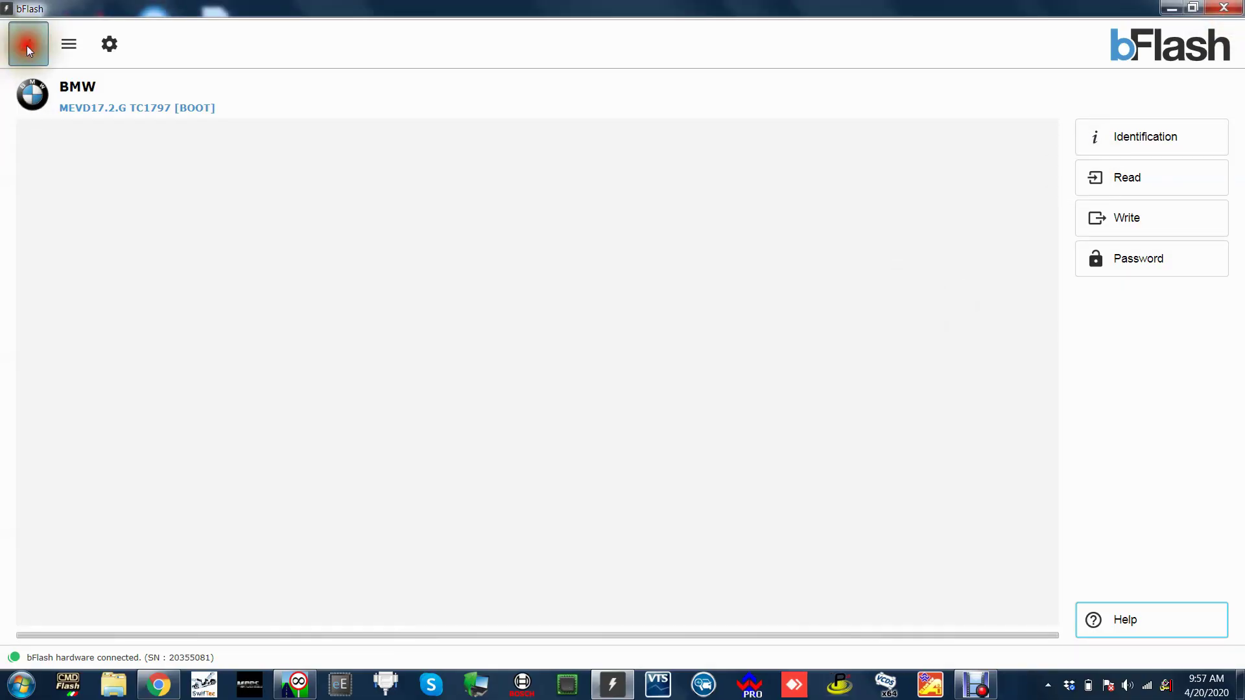
pyautogui.click(27, 44)
# Step: Open the MEVD17.2.G TC1797 with the OBD protocol, backing out once and re-entering
pyautogui.click(1010, 181)
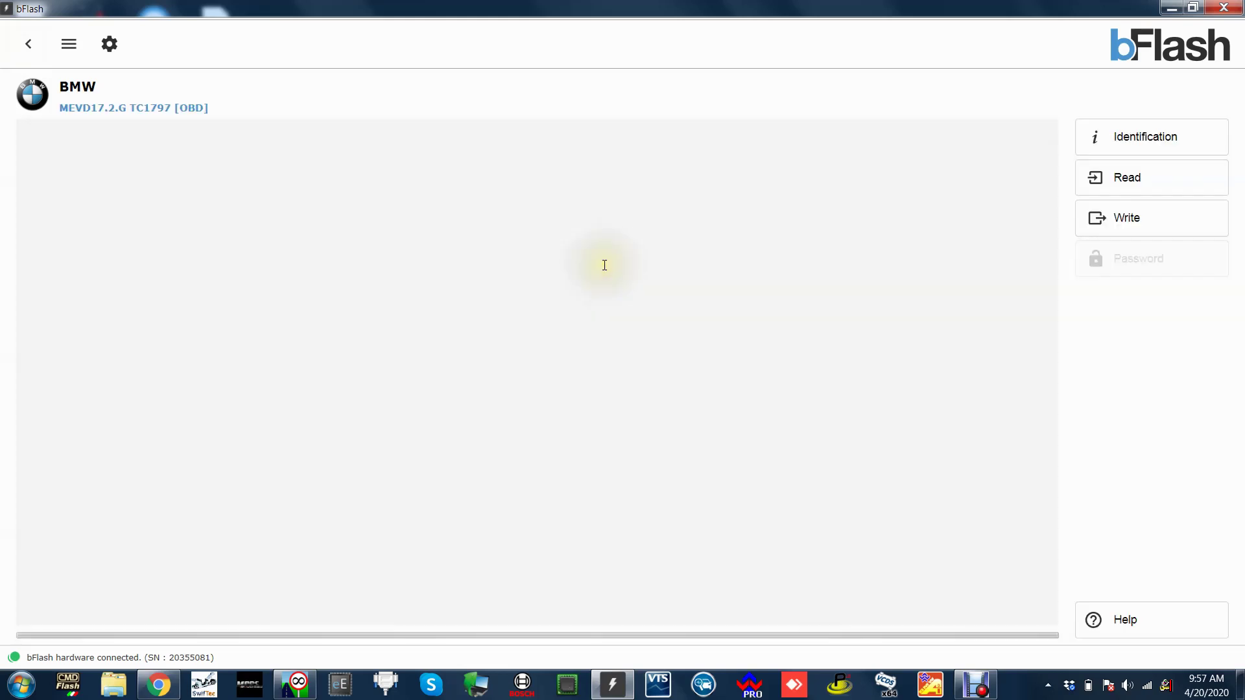
pyautogui.click(833, 313)
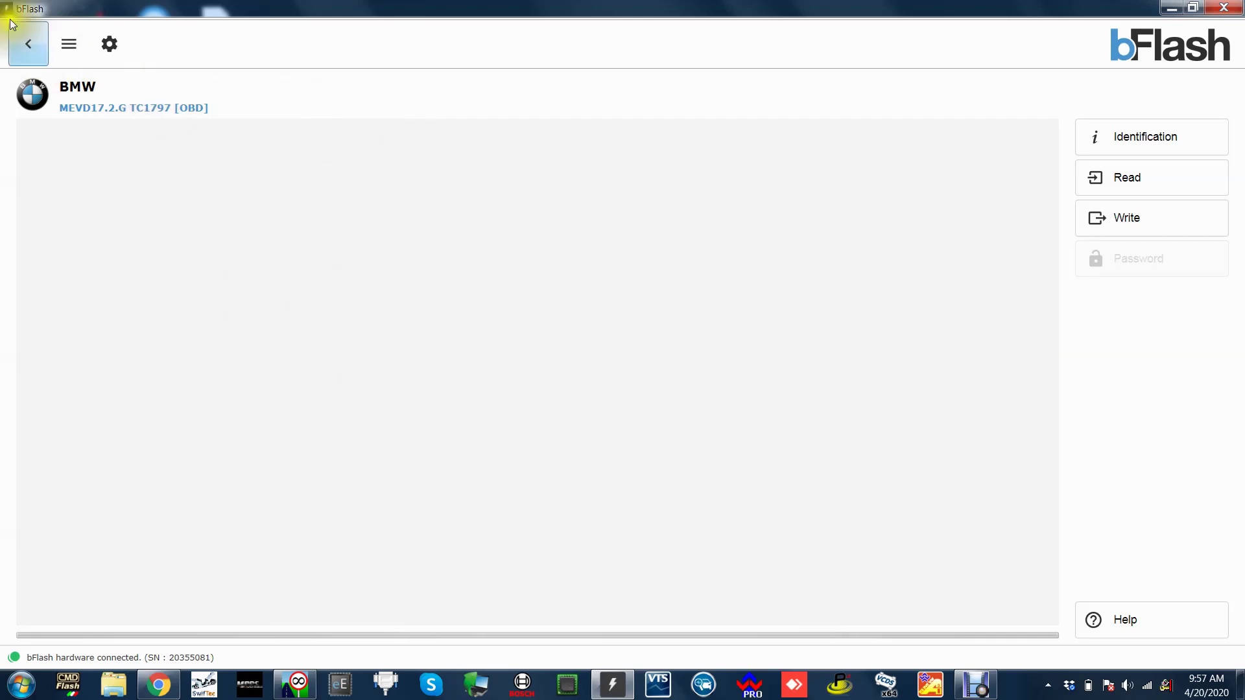
pyautogui.click(30, 48)
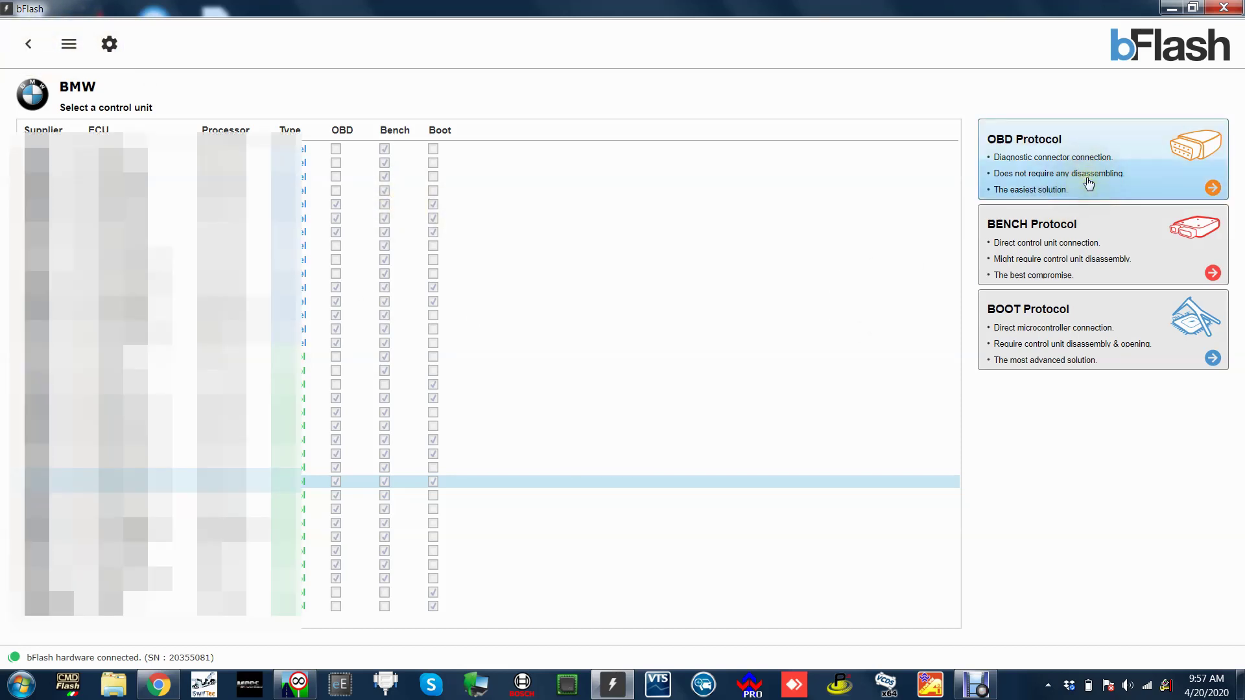
pyautogui.click(1088, 183)
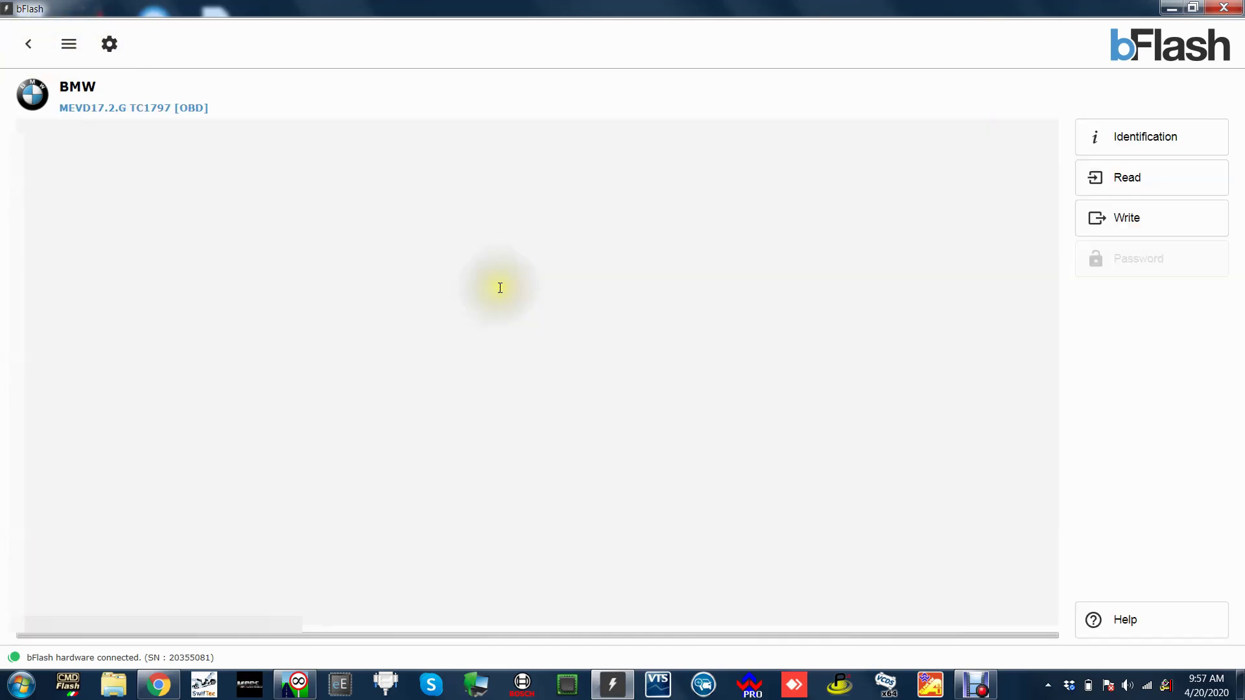
# Step: Identify the ECU, then save its full read over bflash m2 read.bdc
pyautogui.click(1114, 145)
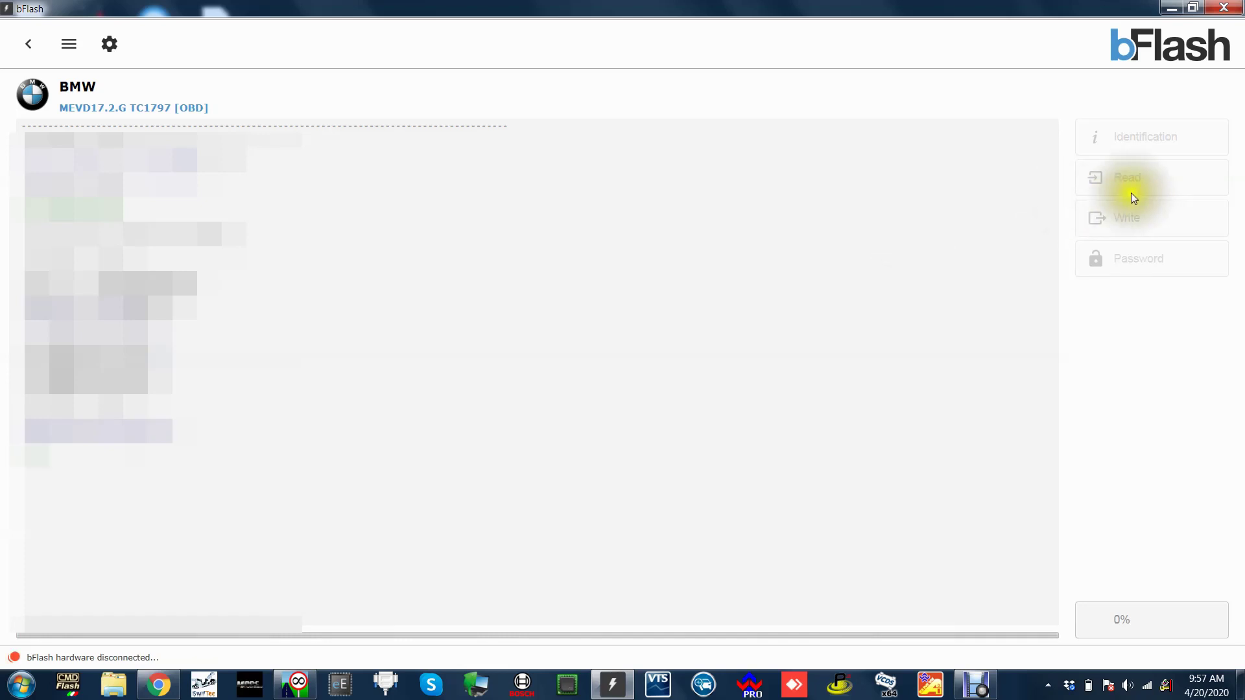
pyautogui.click(1184, 176)
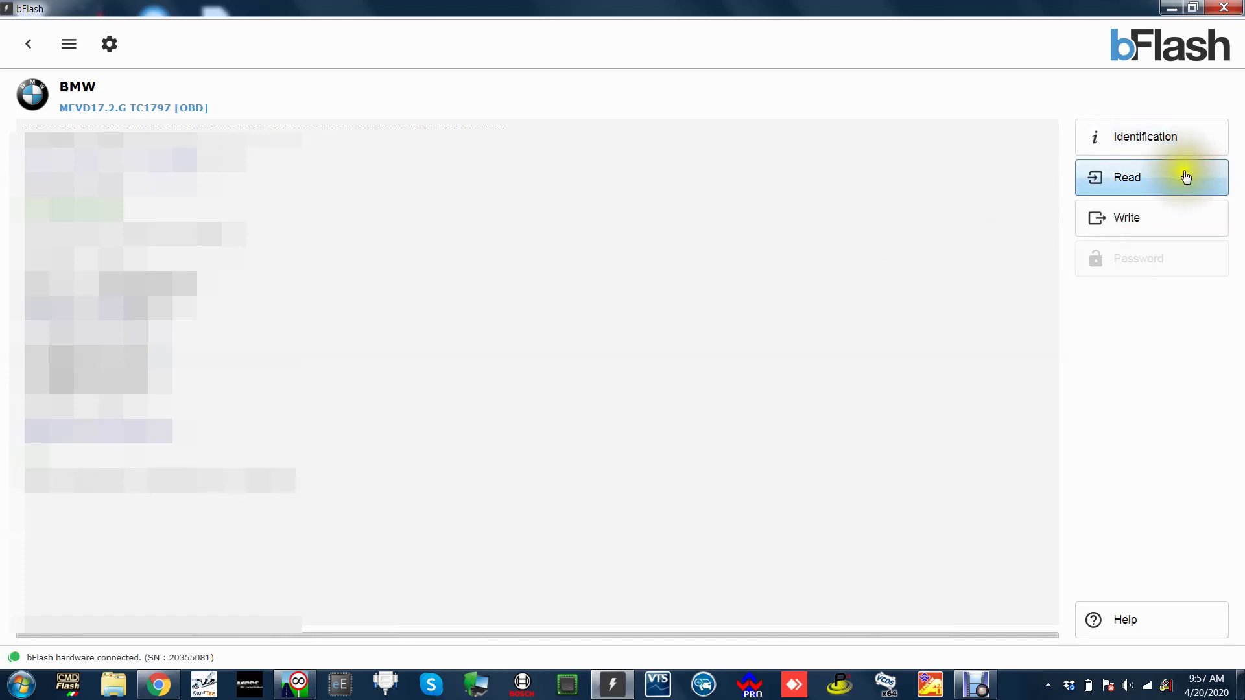
pyautogui.click(441, 276)
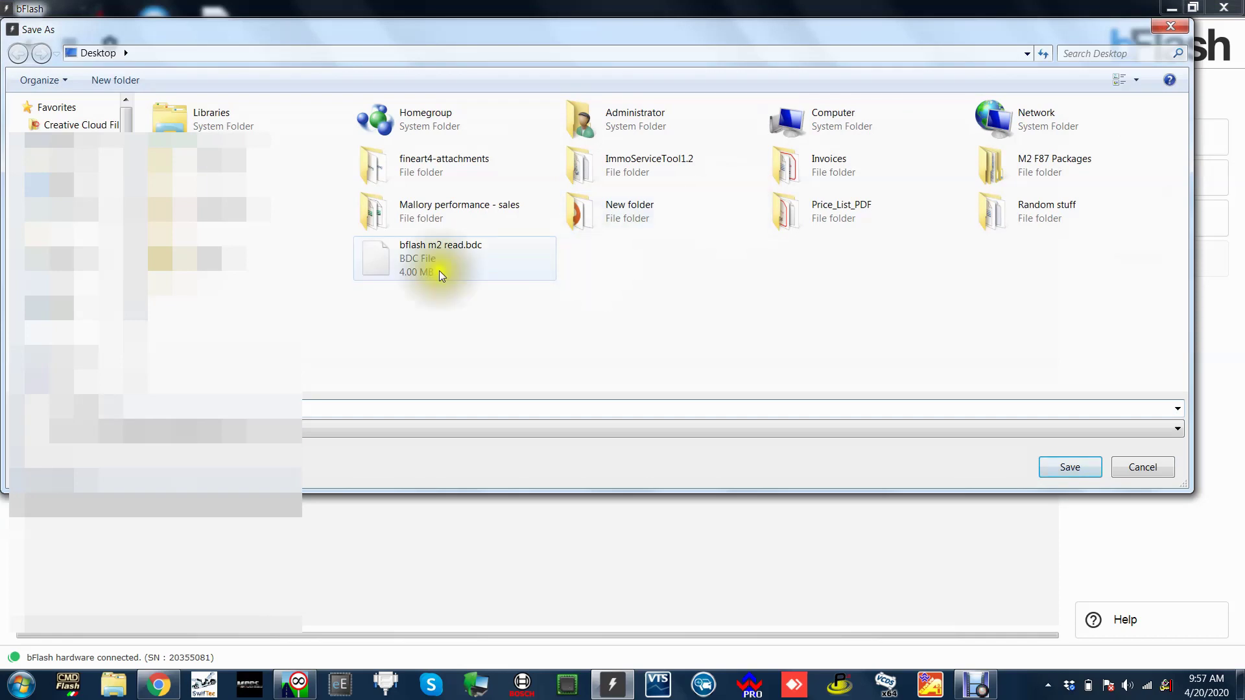
pyautogui.click(426, 259)
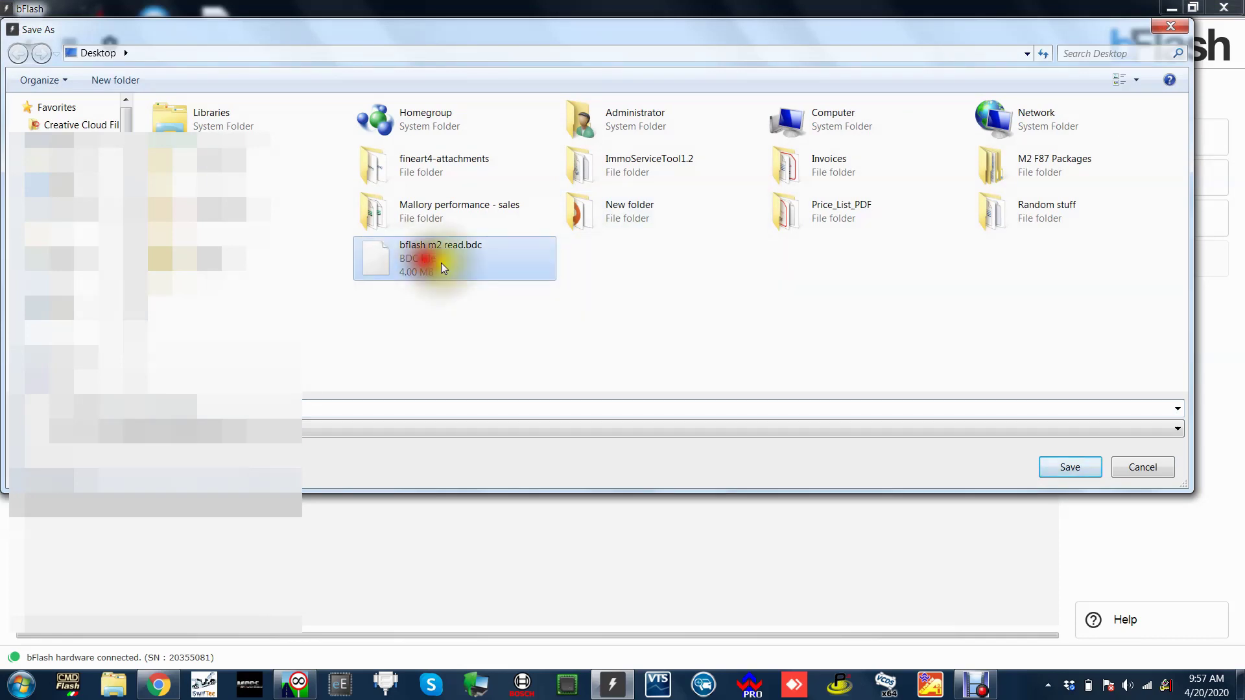
pyautogui.click(1070, 469)
pyautogui.click(700, 410)
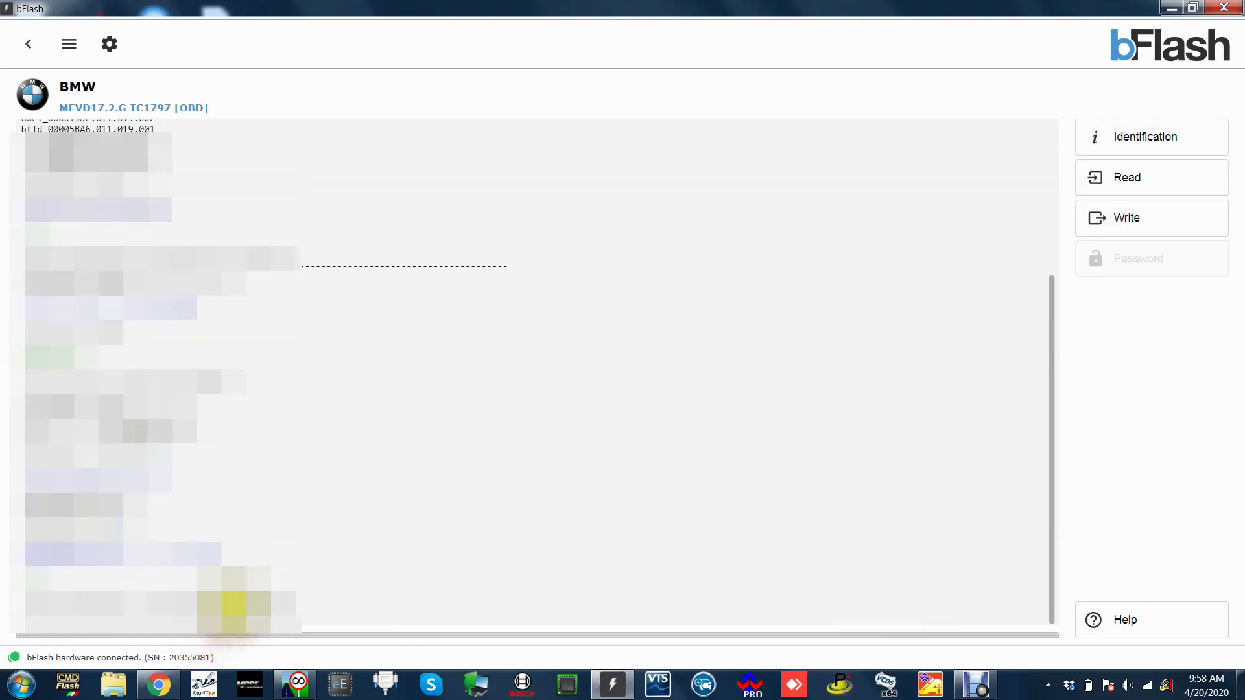
# Step: Return to the main menu and enter the Measurement section
pyautogui.click(63, 41)
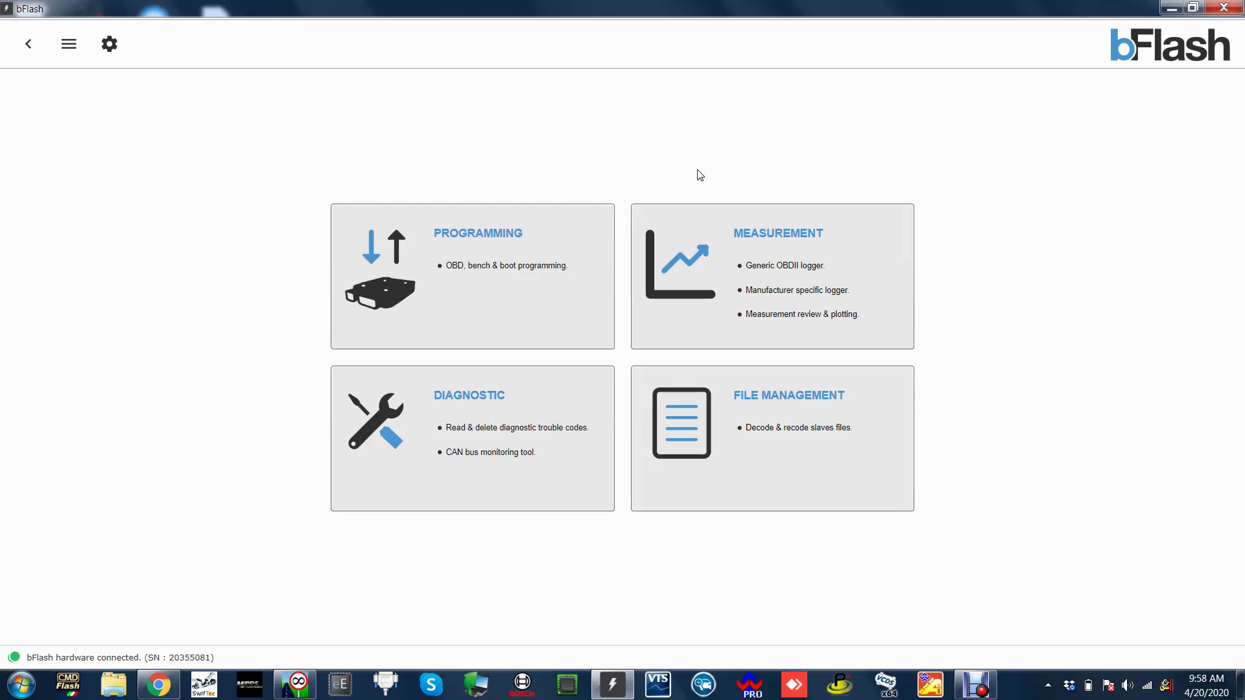
pyautogui.click(834, 238)
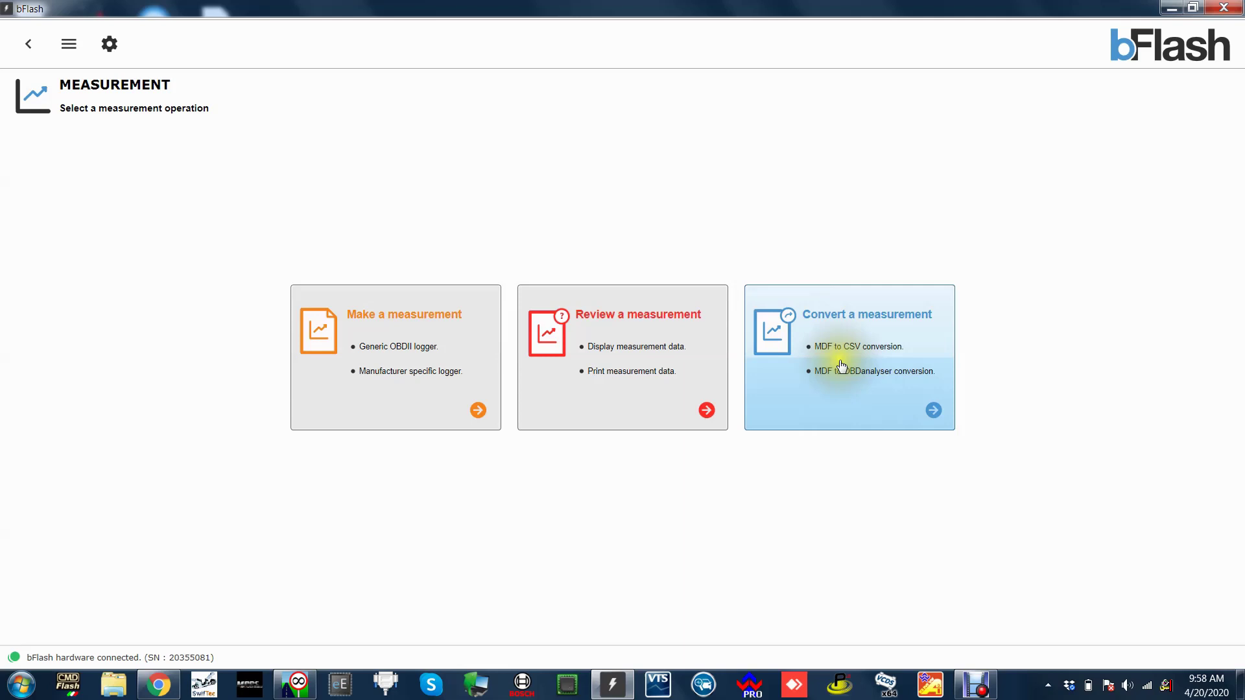
# Step: Start a new measurement and pick the BMW-Mini UDS logger for petrol BOSCH MED17 (Fxx)
pyautogui.click(397, 354)
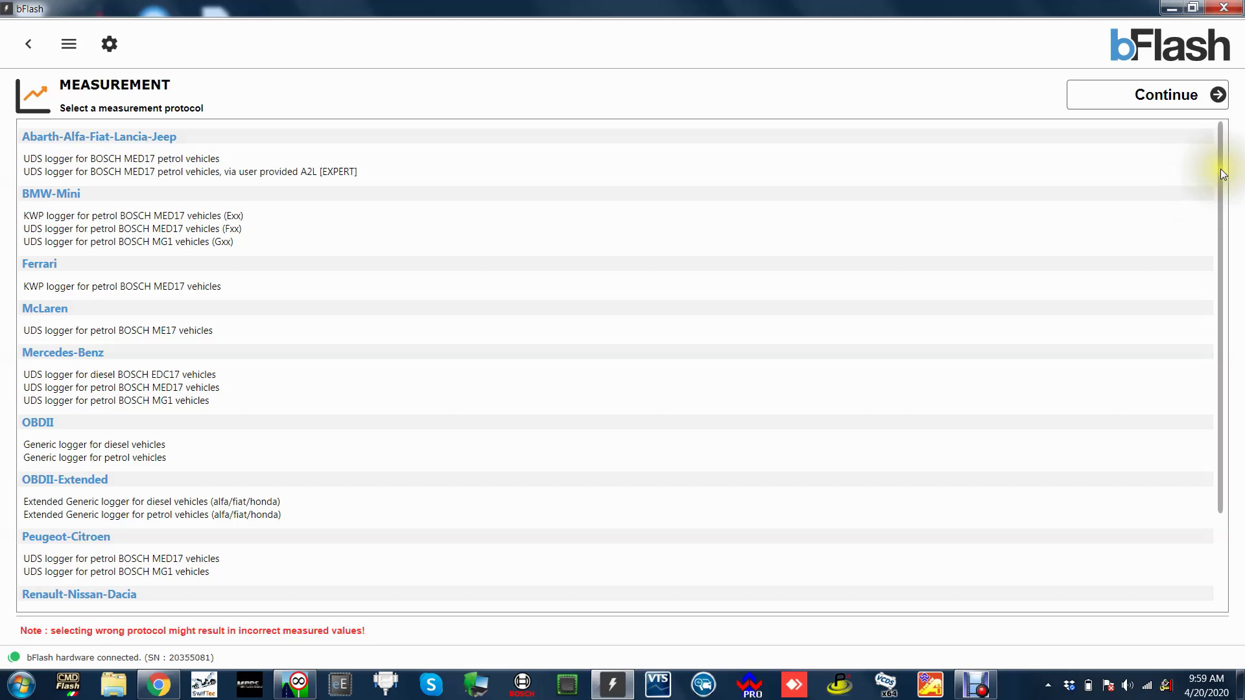
pyautogui.moveTo(1221, 169); pyautogui.dragTo(1226, 289)
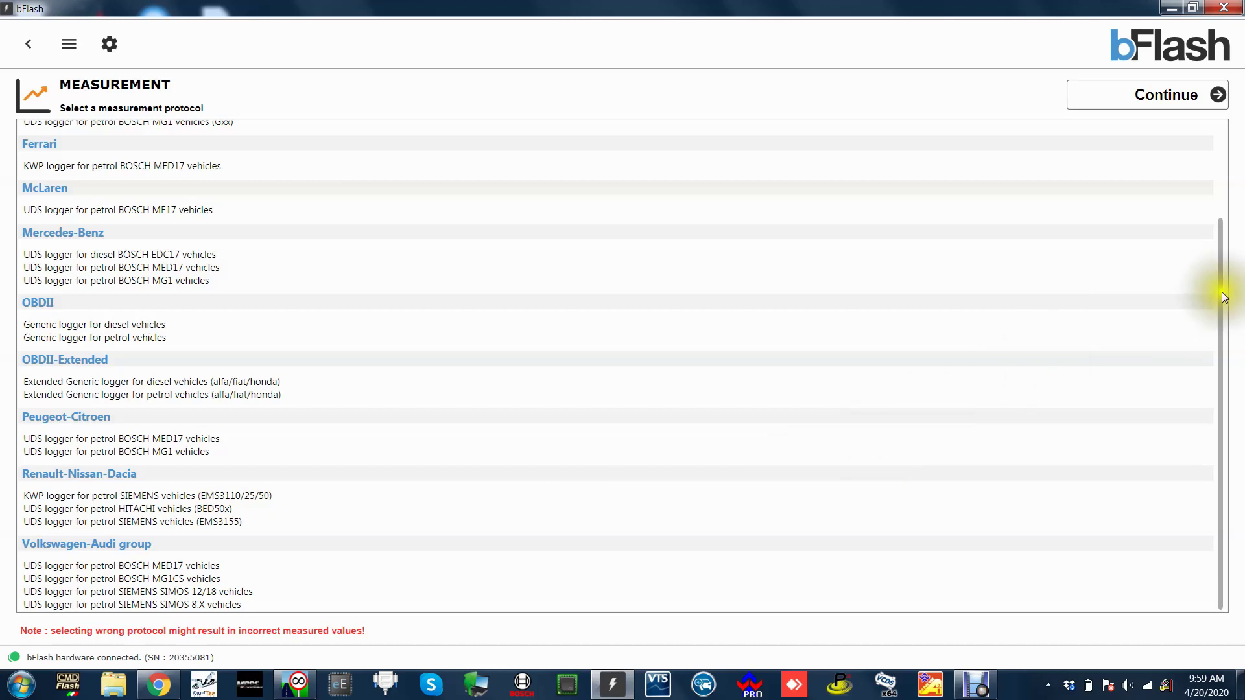
pyautogui.click(1220, 327)
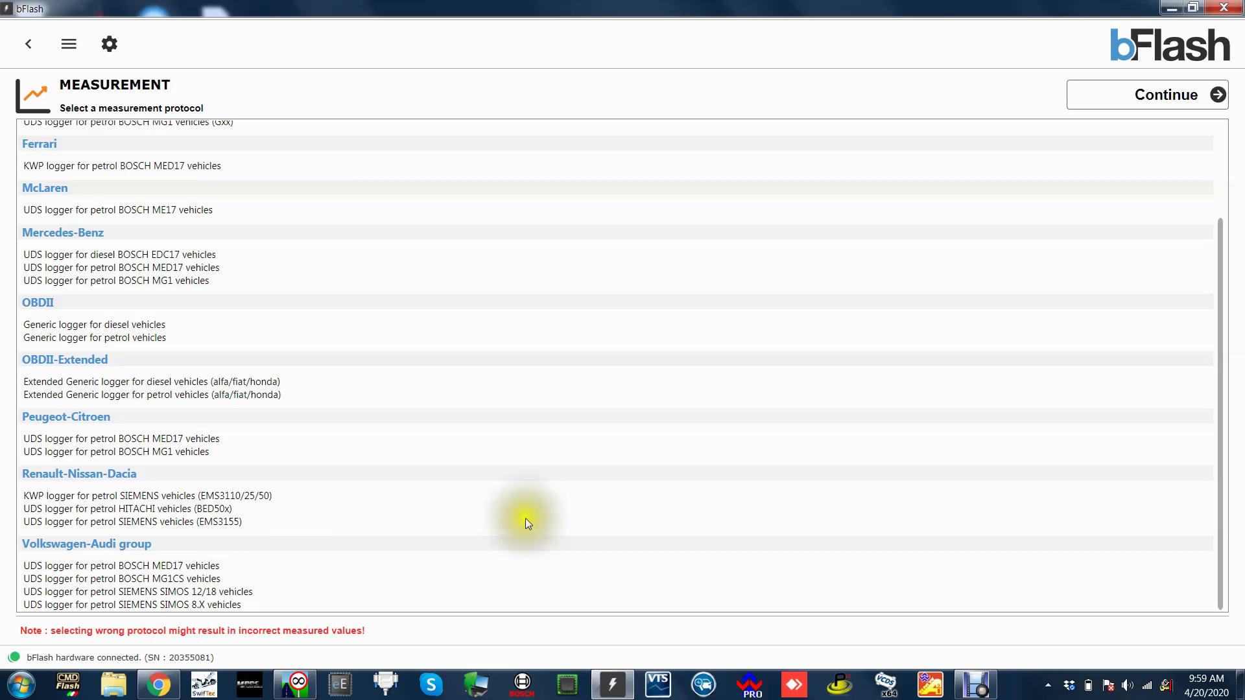
pyautogui.moveTo(1221, 387); pyautogui.dragTo(1224, 129)
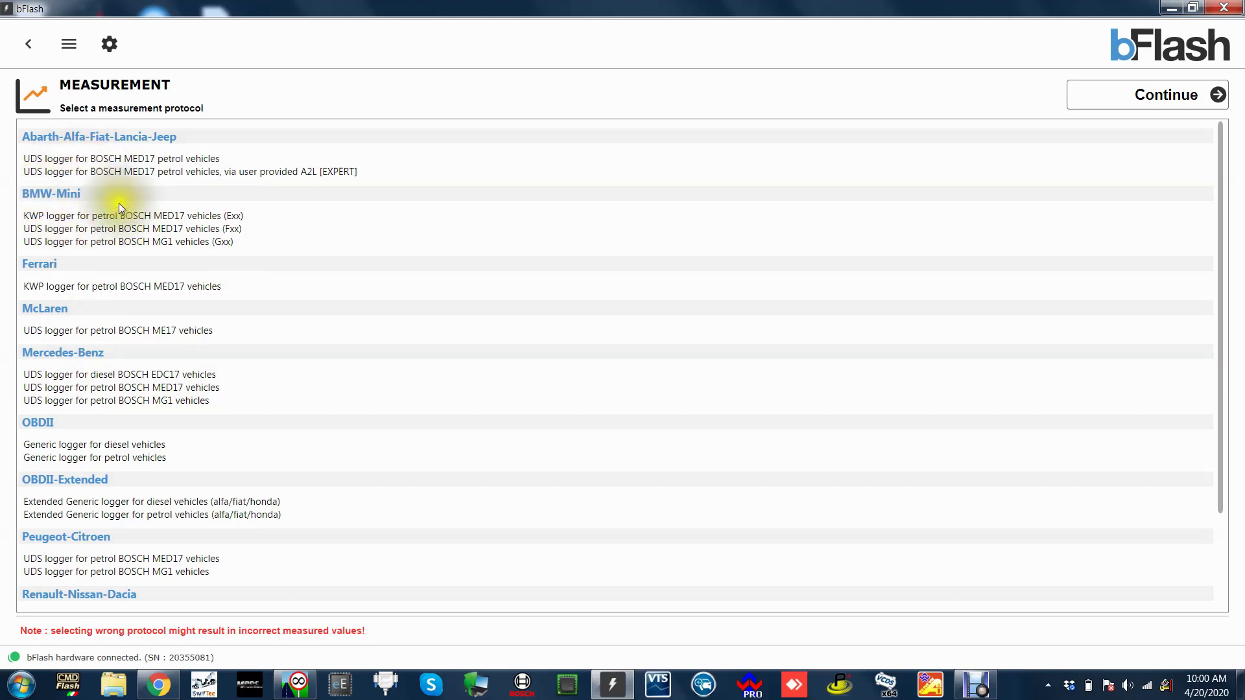
pyautogui.click(173, 231)
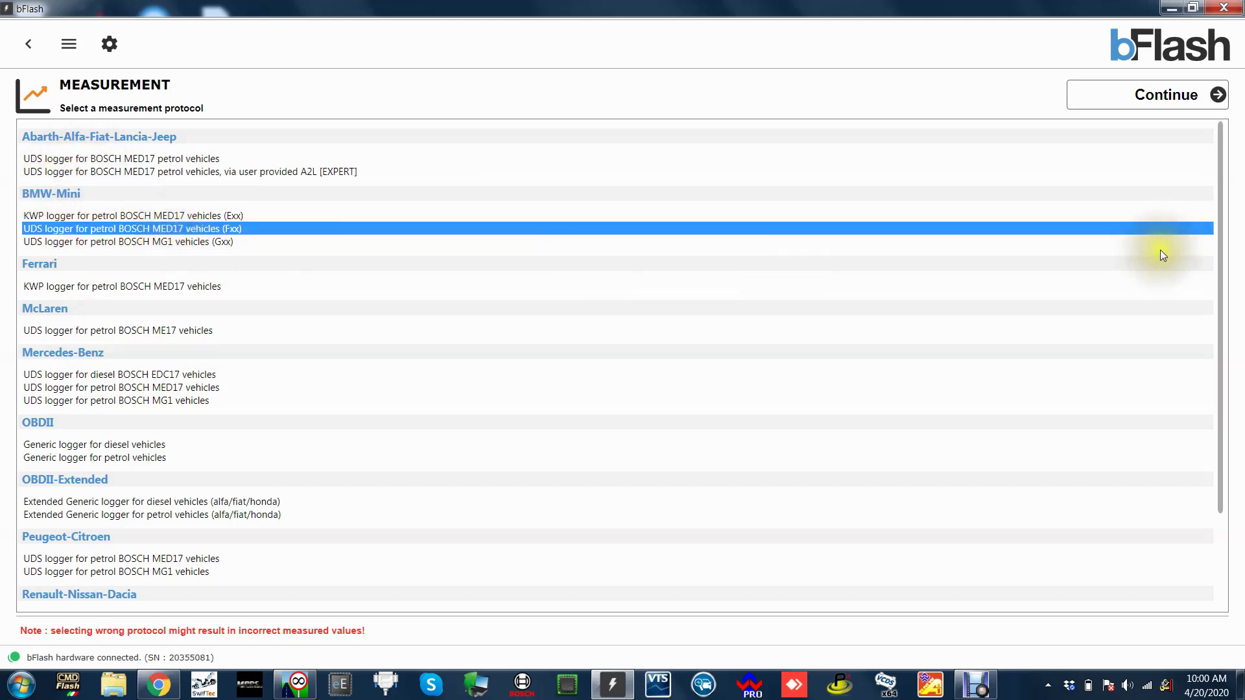
# Step: Proceed to the channel list and add Actual gear and Throttle angle
pyautogui.click(1168, 104)
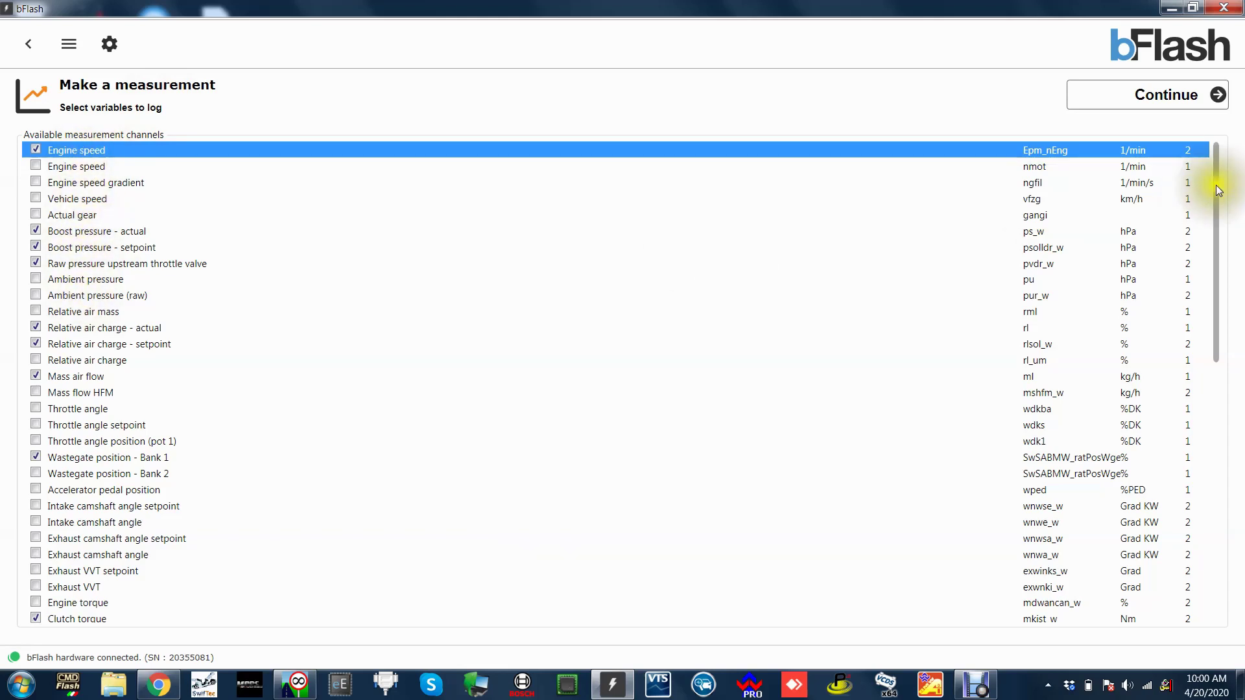
pyautogui.moveTo(1216, 181); pyautogui.dragTo(1242, 182)
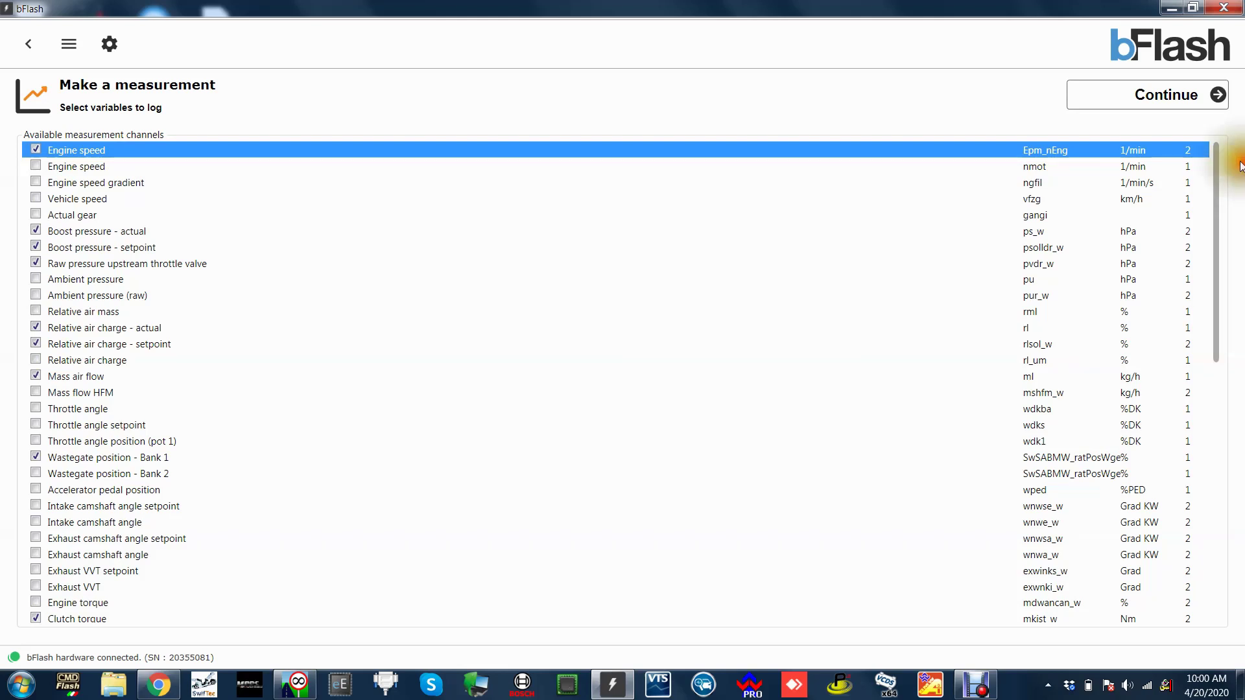
pyautogui.click(36, 216)
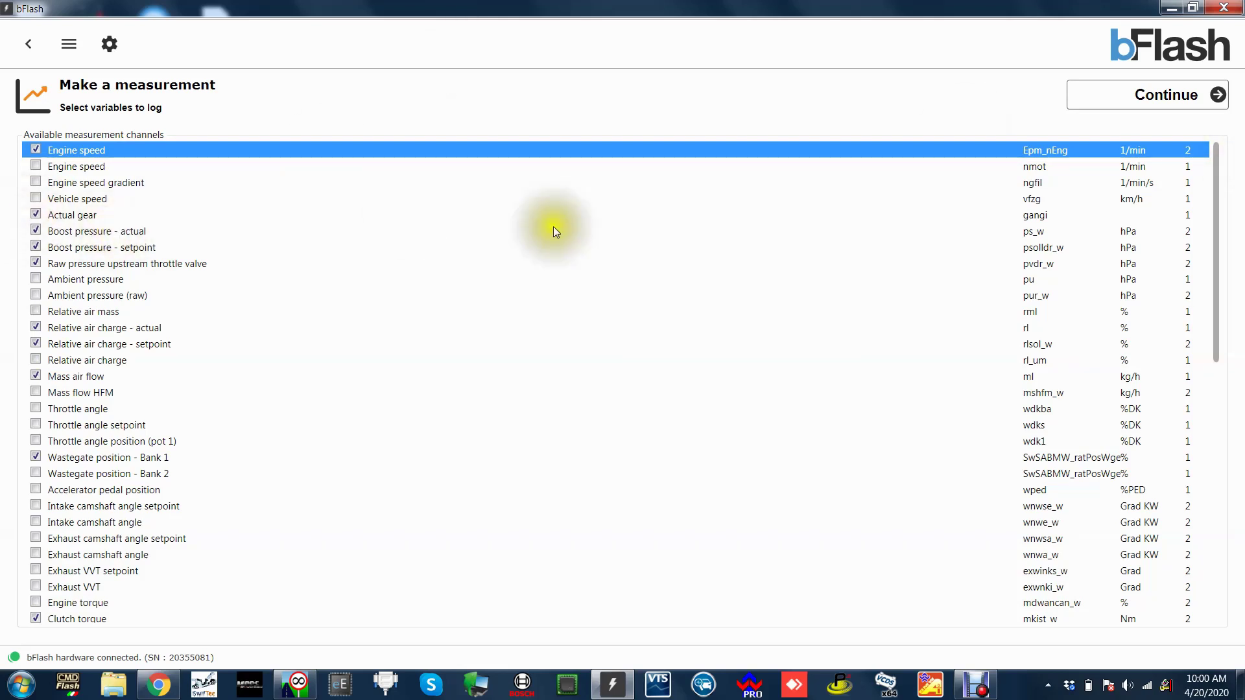
pyautogui.moveTo(1213, 178); pyautogui.dragTo(1226, 292)
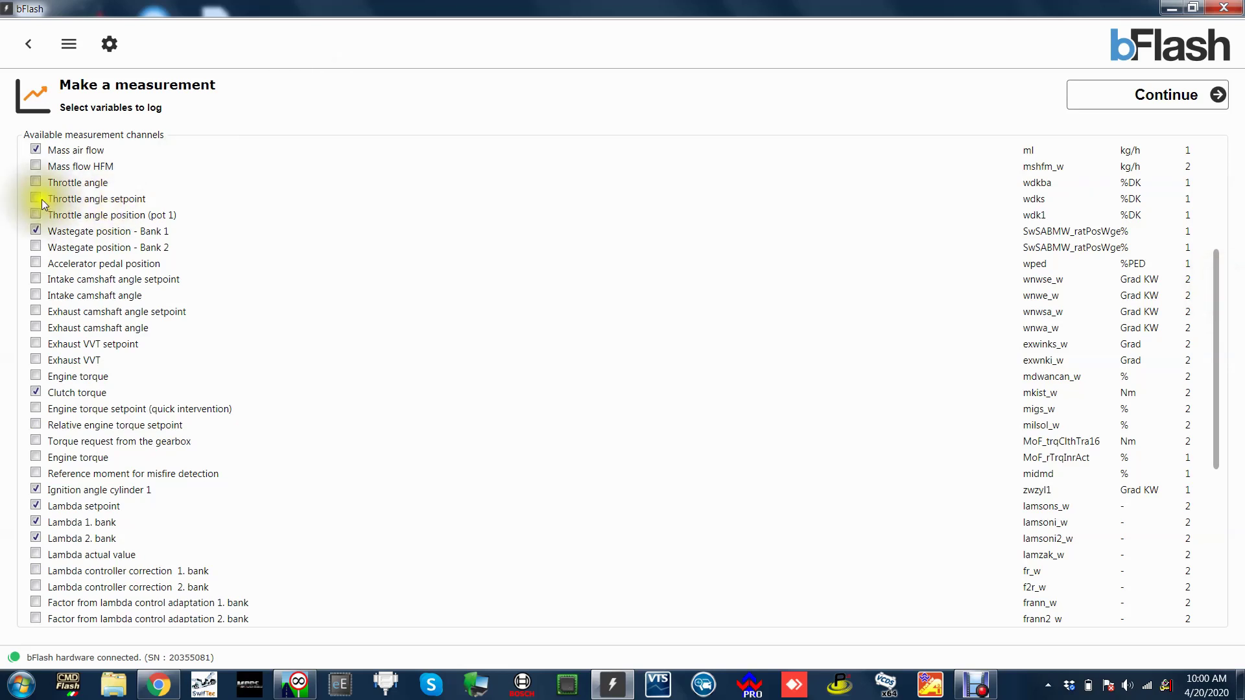
pyautogui.click(35, 183)
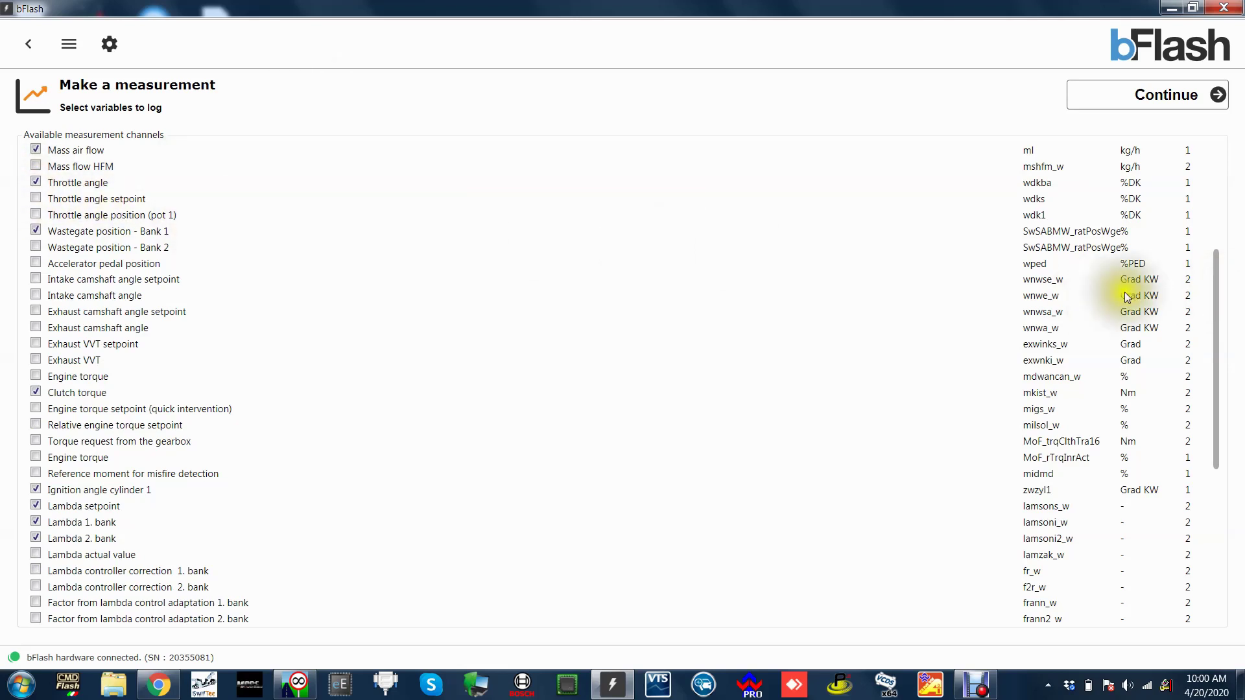
# Step: Review the 18 selected channels and continue to the recording page
pyautogui.moveTo(1212, 283); pyautogui.dragTo(1216, 314)
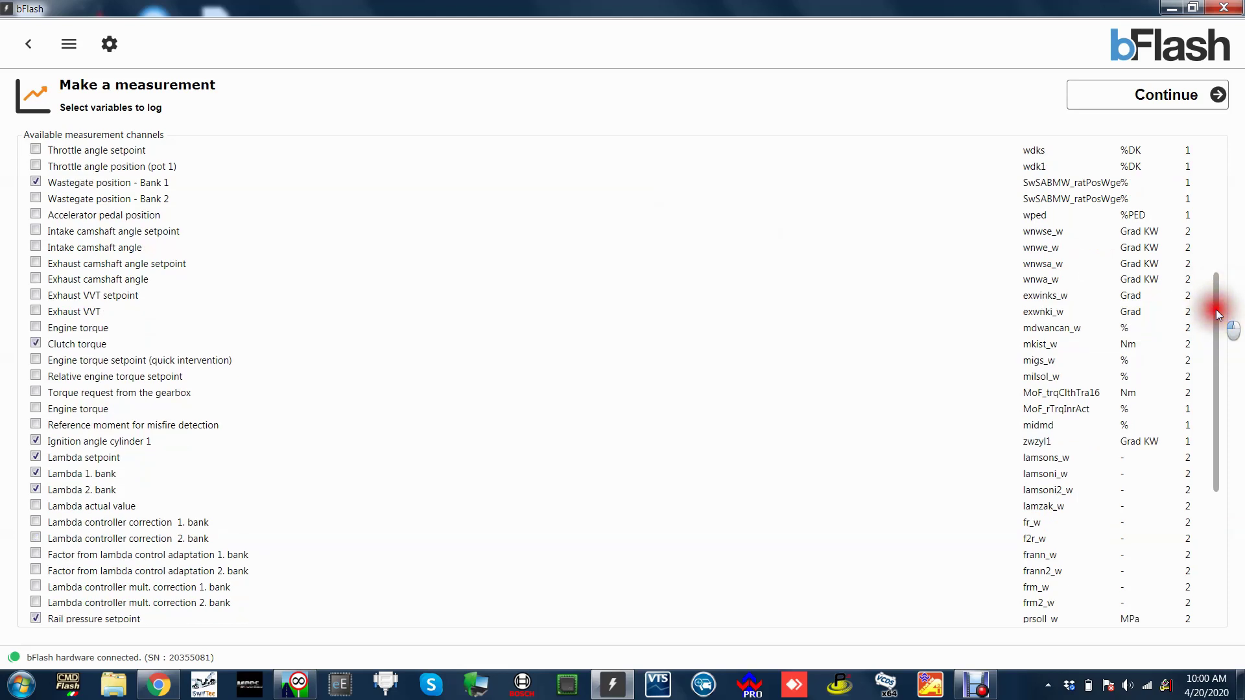
pyautogui.moveTo(1216, 309); pyautogui.dragTo(1224, 464)
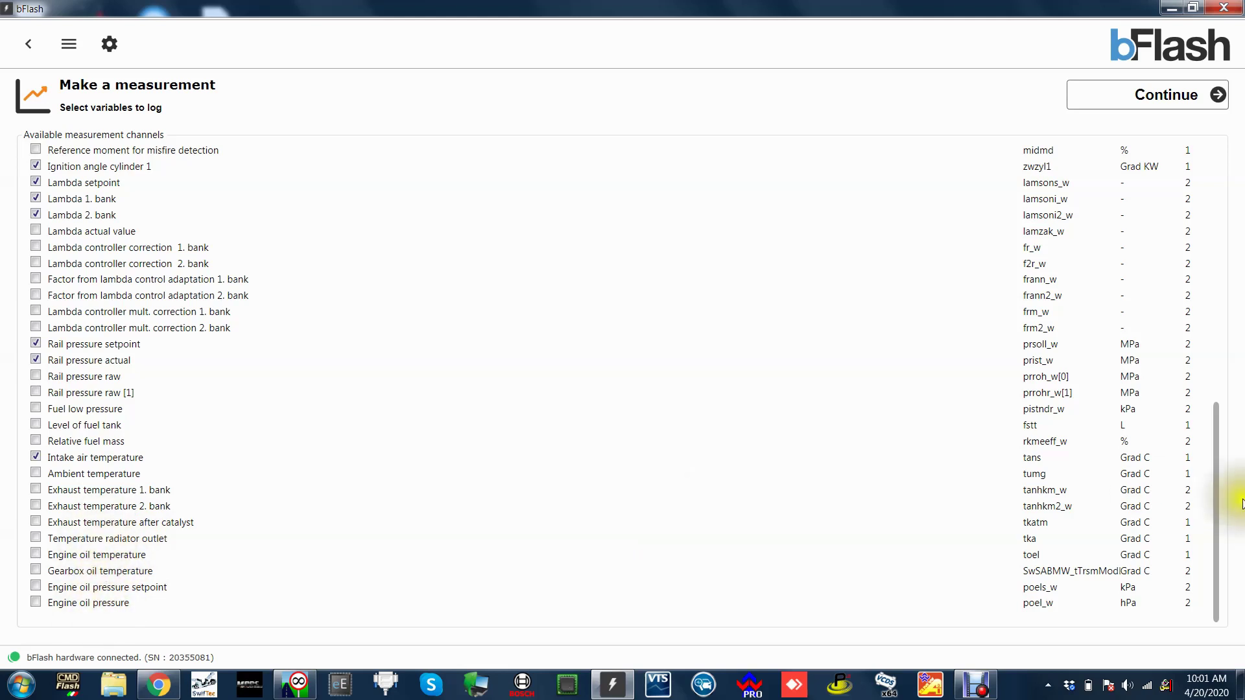
pyautogui.moveTo(1217, 495); pyautogui.dragTo(1206, 204)
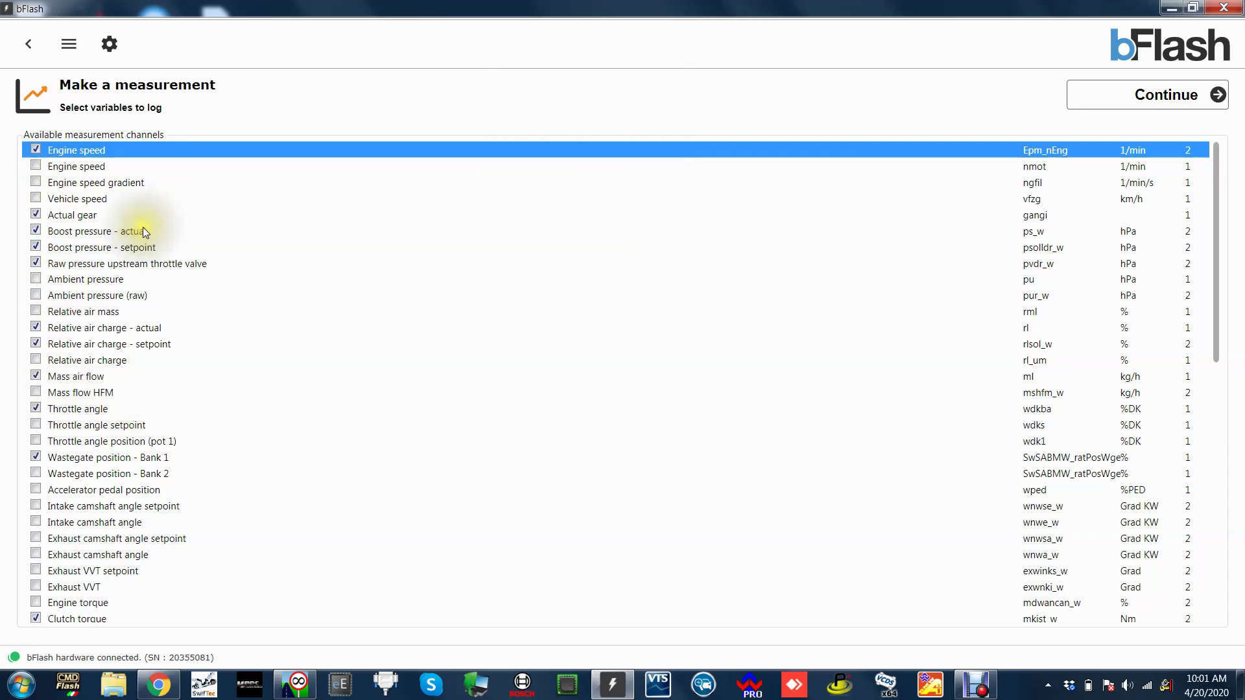
pyautogui.click(1189, 93)
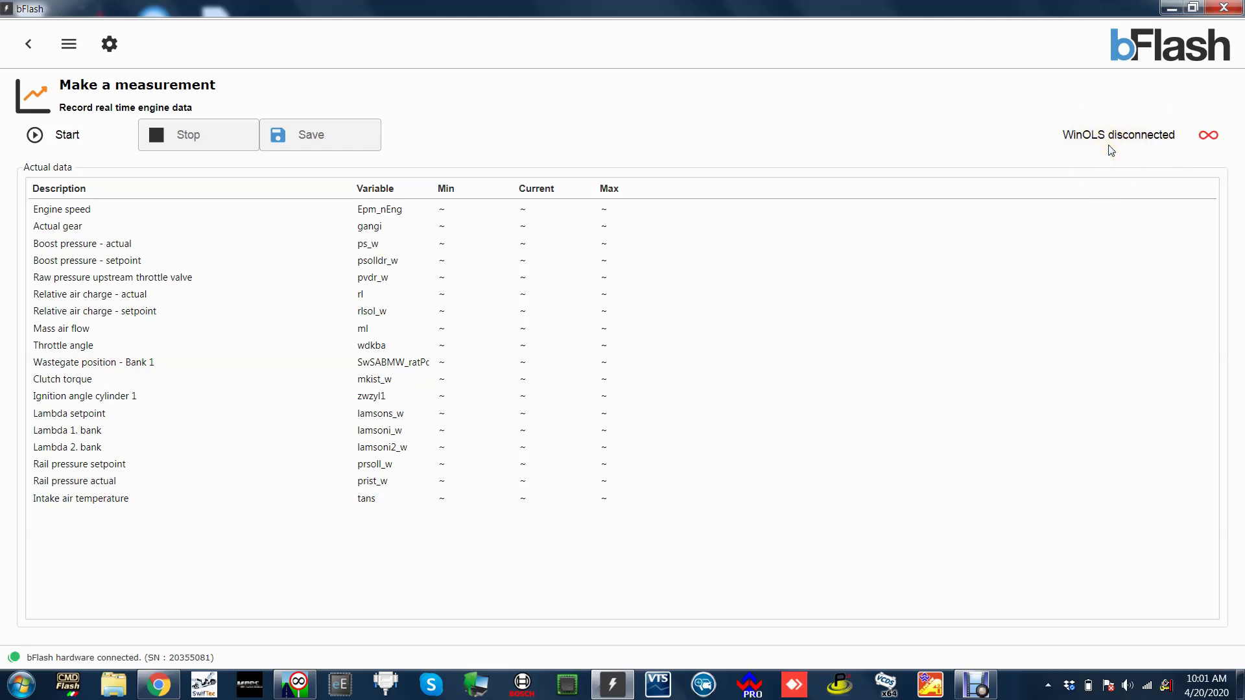
# Step: Start live engine data logging, then switch over to WinOLS
pyautogui.click(64, 139)
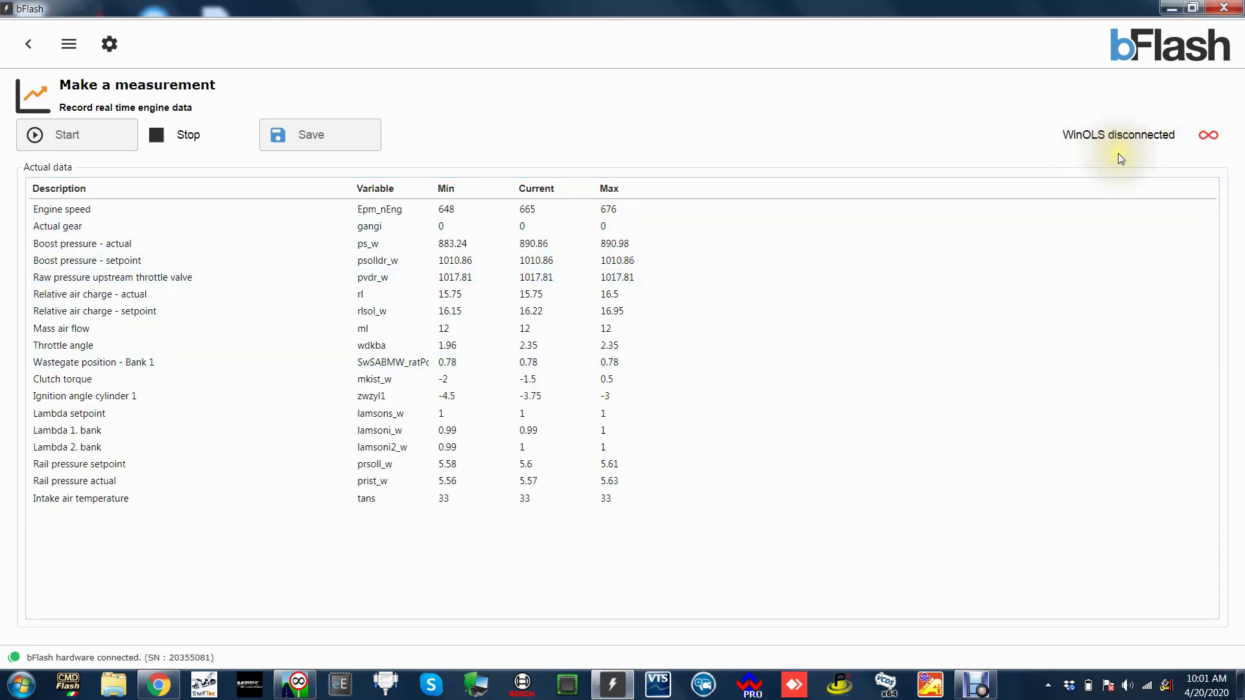
pyautogui.click(299, 684)
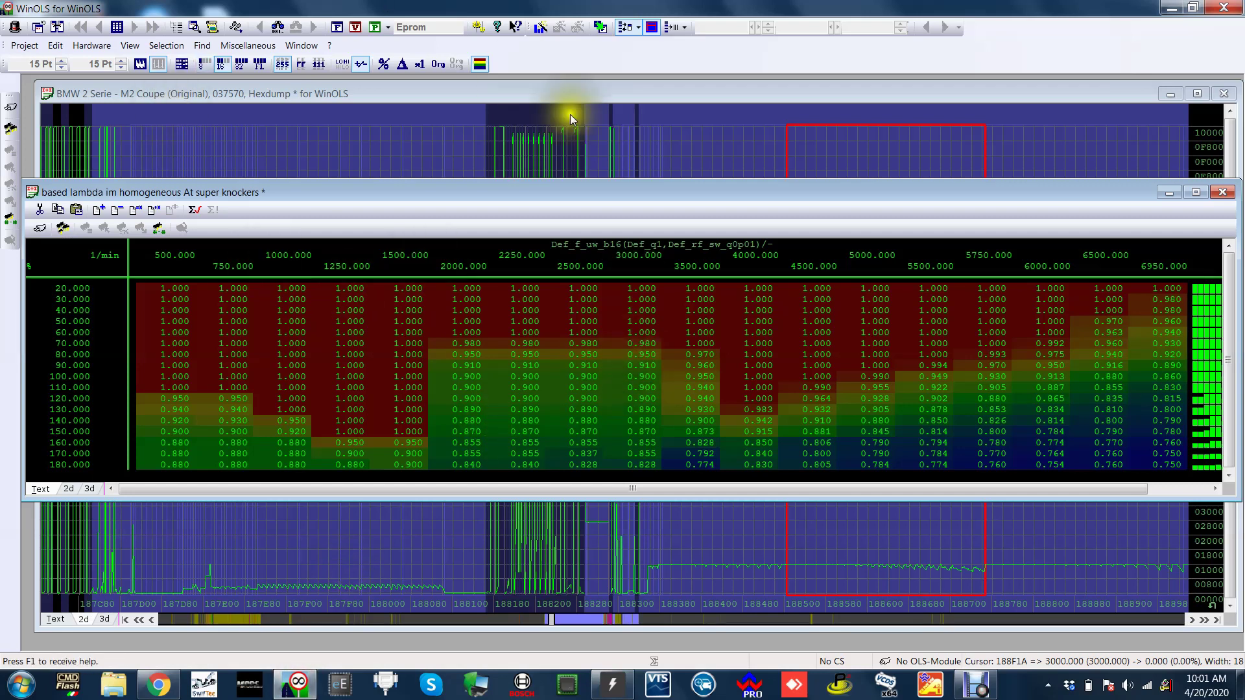
# Step: Open the WinOLS Visualizer beside the lambda map and connect it to bFlash's live engine data
pyautogui.moveTo(728, 190)
pyautogui.mouseDown()
pyautogui.moveTo(748, 413)
pyautogui.moveTo(743, 171)
pyautogui.mouseUp()
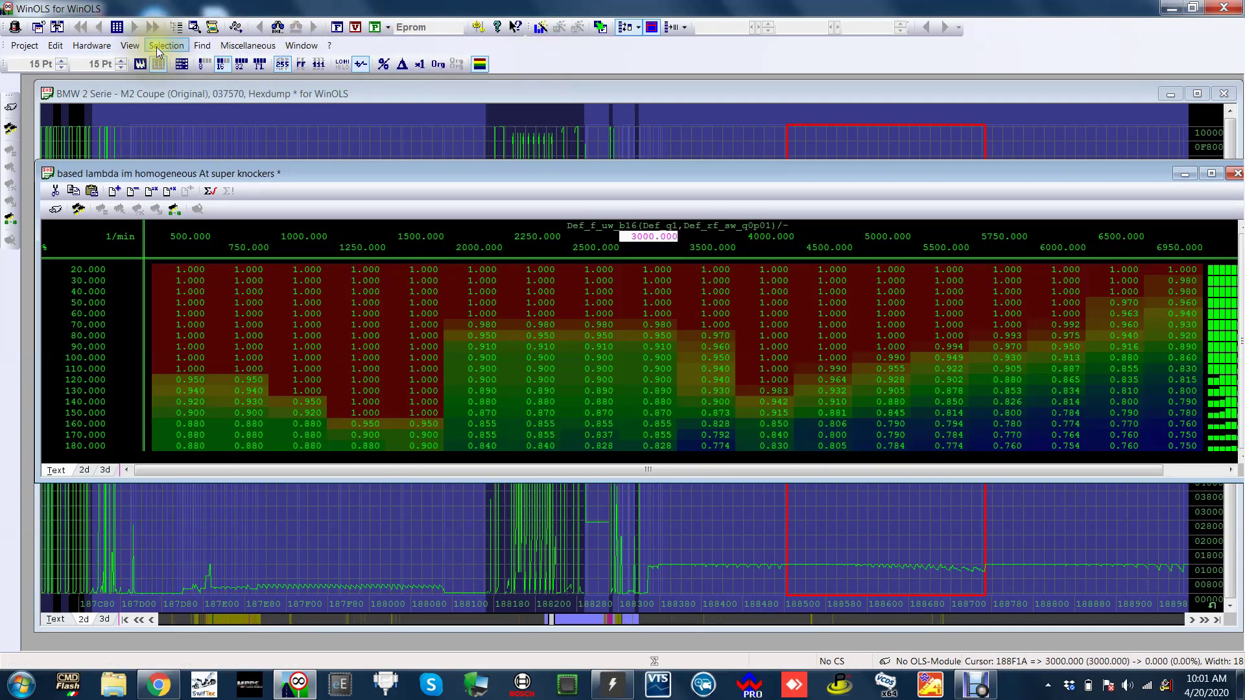
pyautogui.click(95, 47)
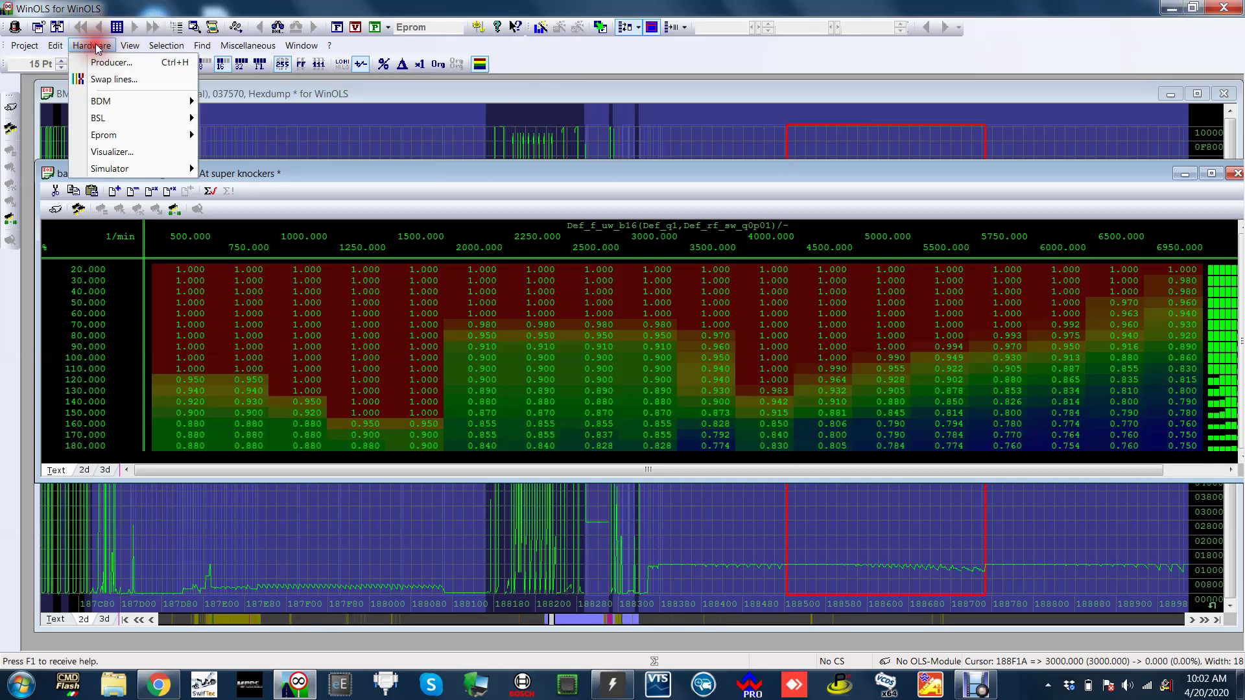
pyautogui.click(111, 152)
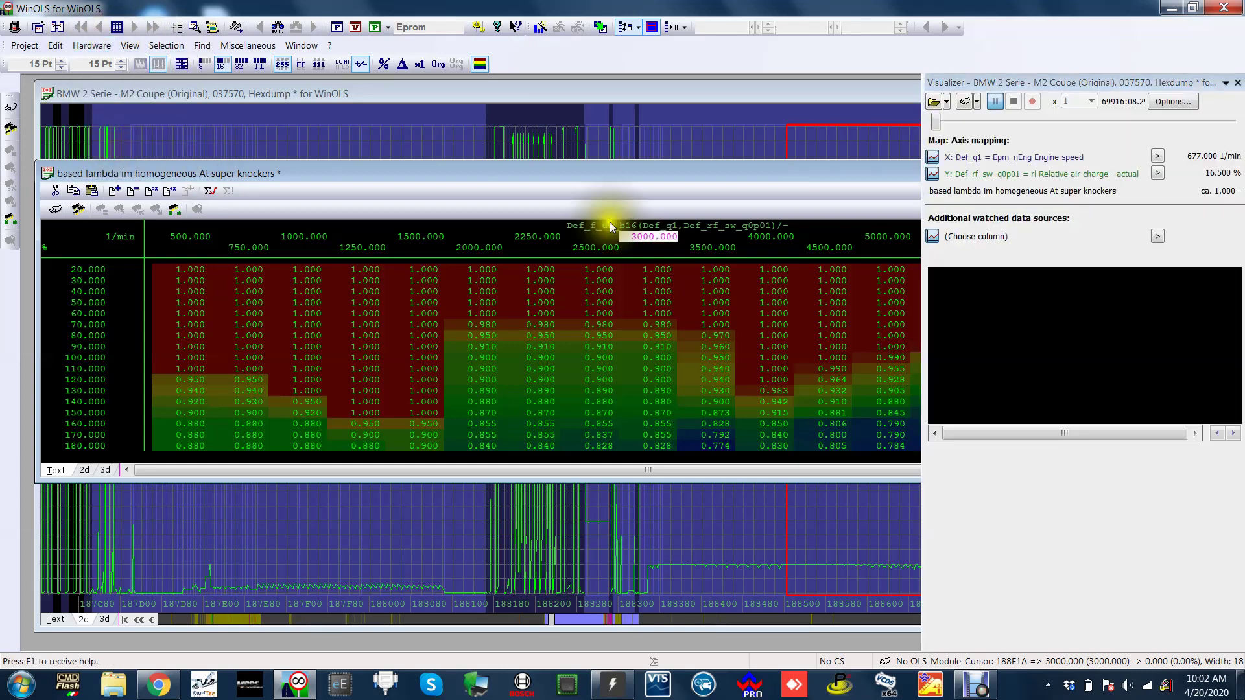
pyautogui.click(964, 101)
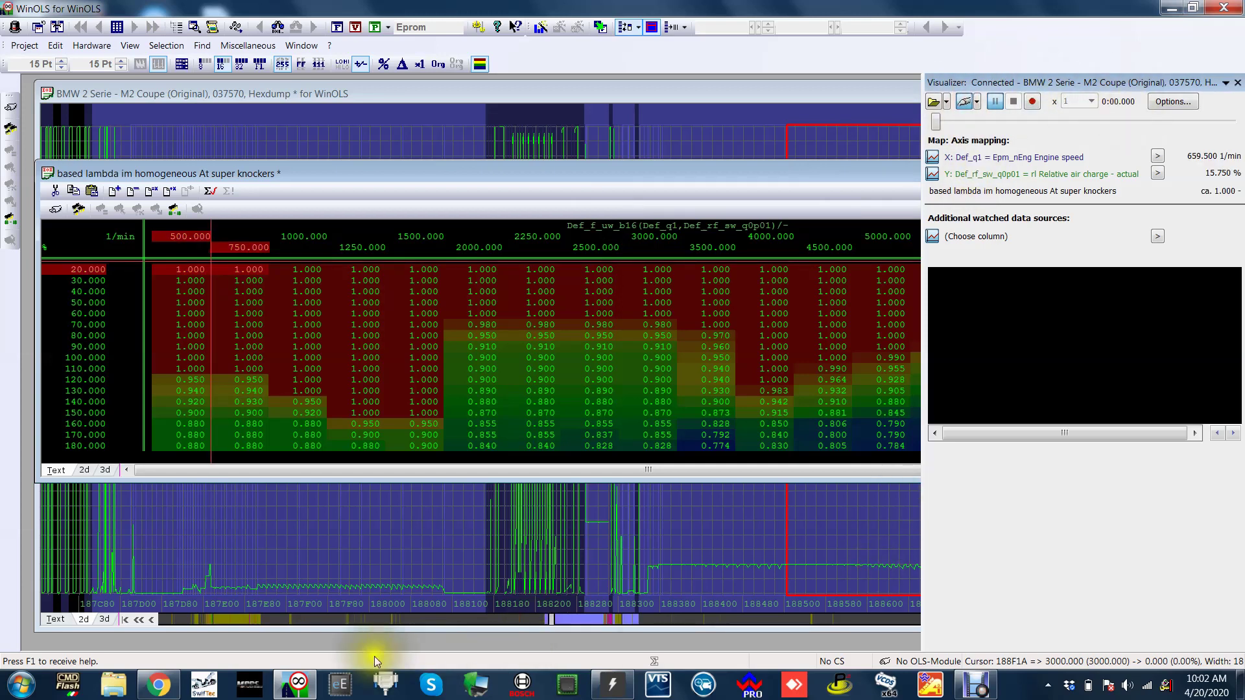
pyautogui.click(612, 685)
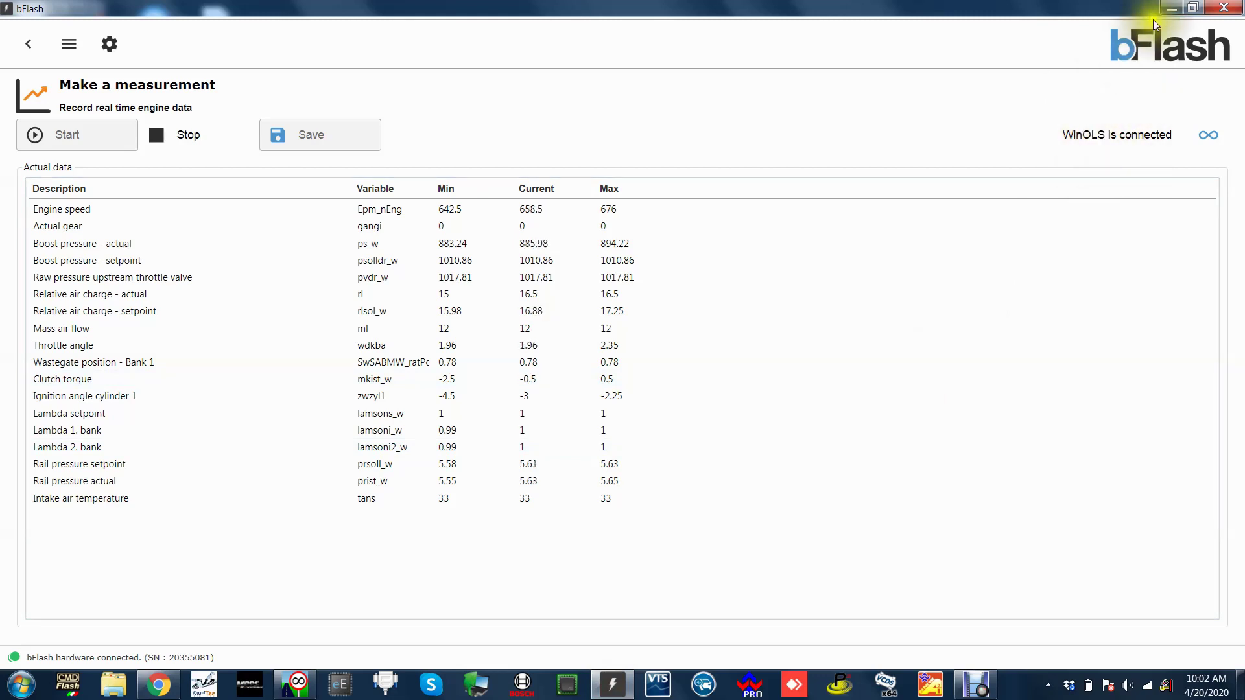
# Step: Minimise bFlash to reveal WinOLS following the live feed at about 1099 1/min and 11.25 % air charge
pyautogui.click(1171, 9)
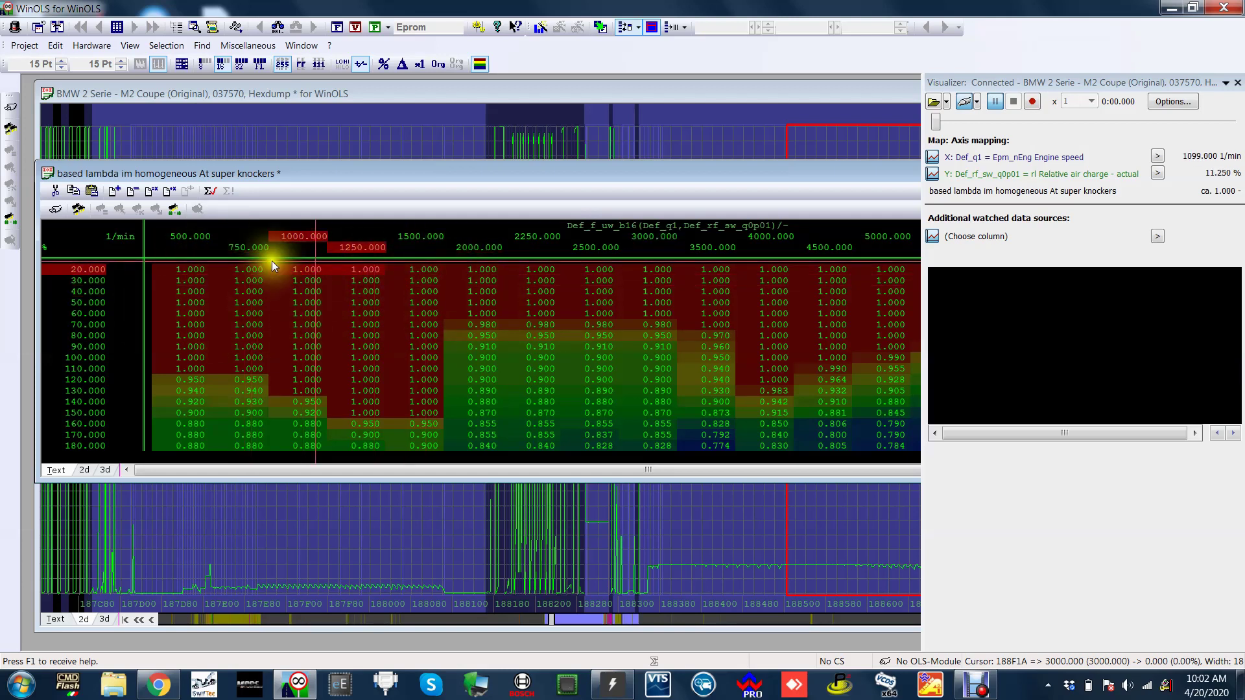
pyautogui.moveTo(440, 299); pyautogui.dragTo(255, 256)
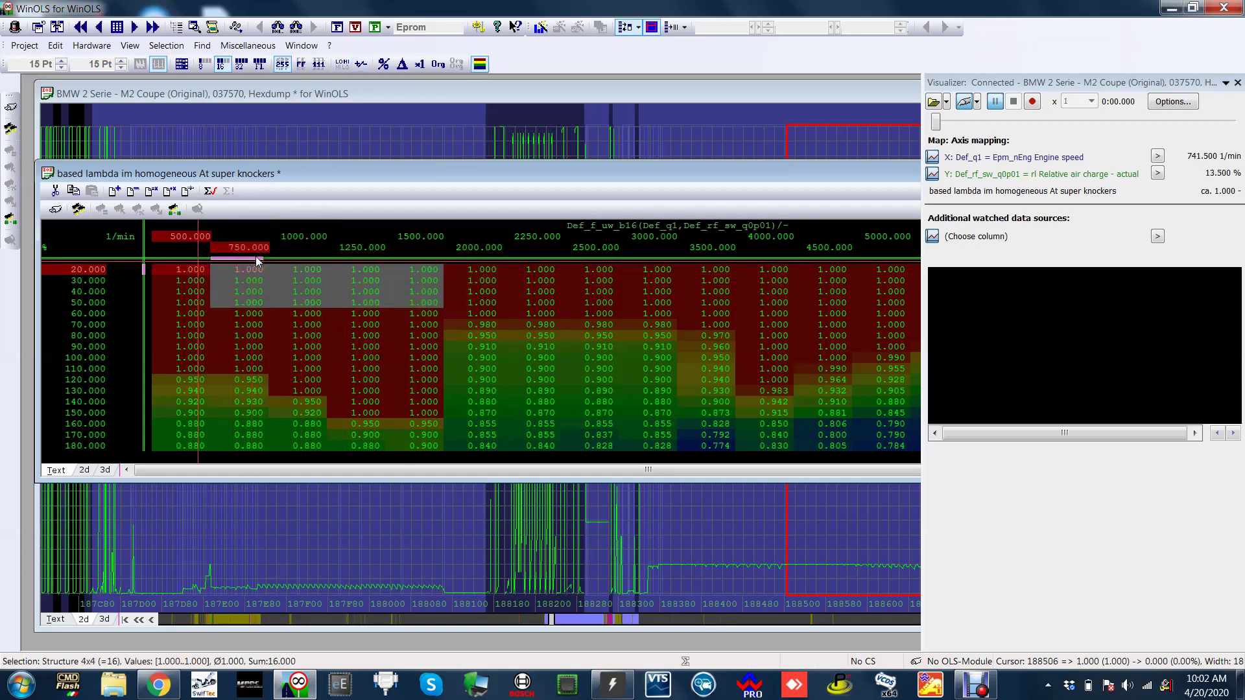
pyautogui.click(257, 261)
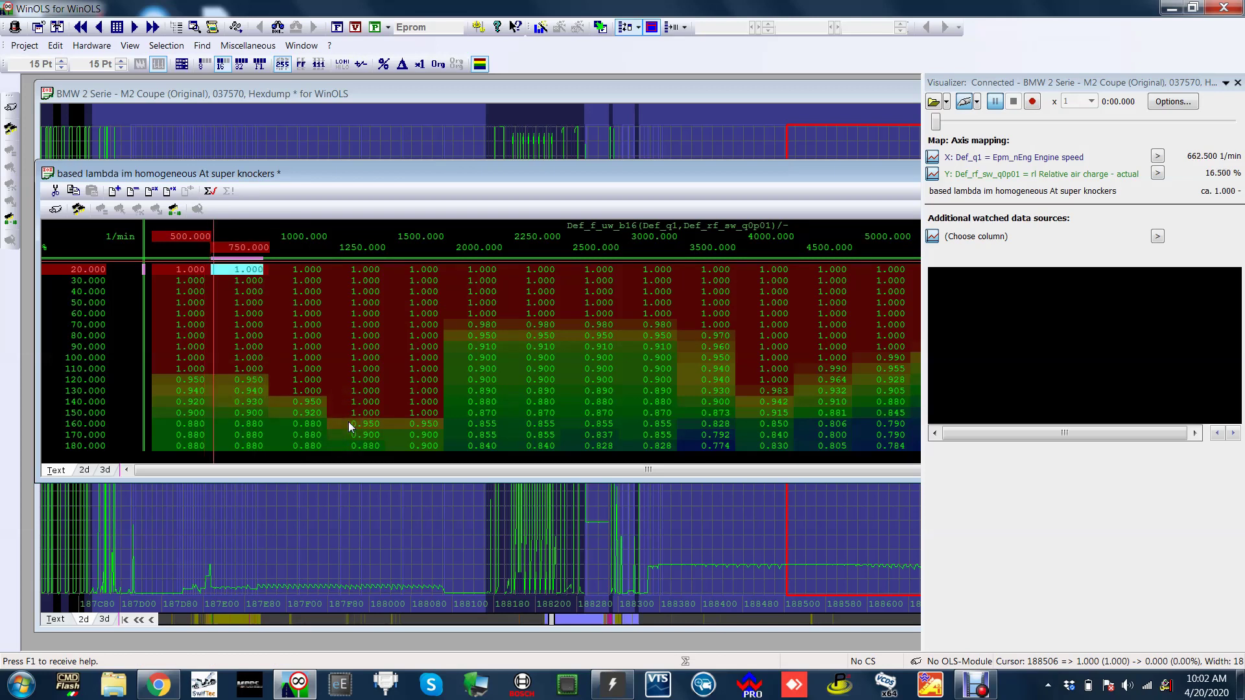
pyautogui.moveTo(368, 326); pyautogui.dragTo(494, 379)
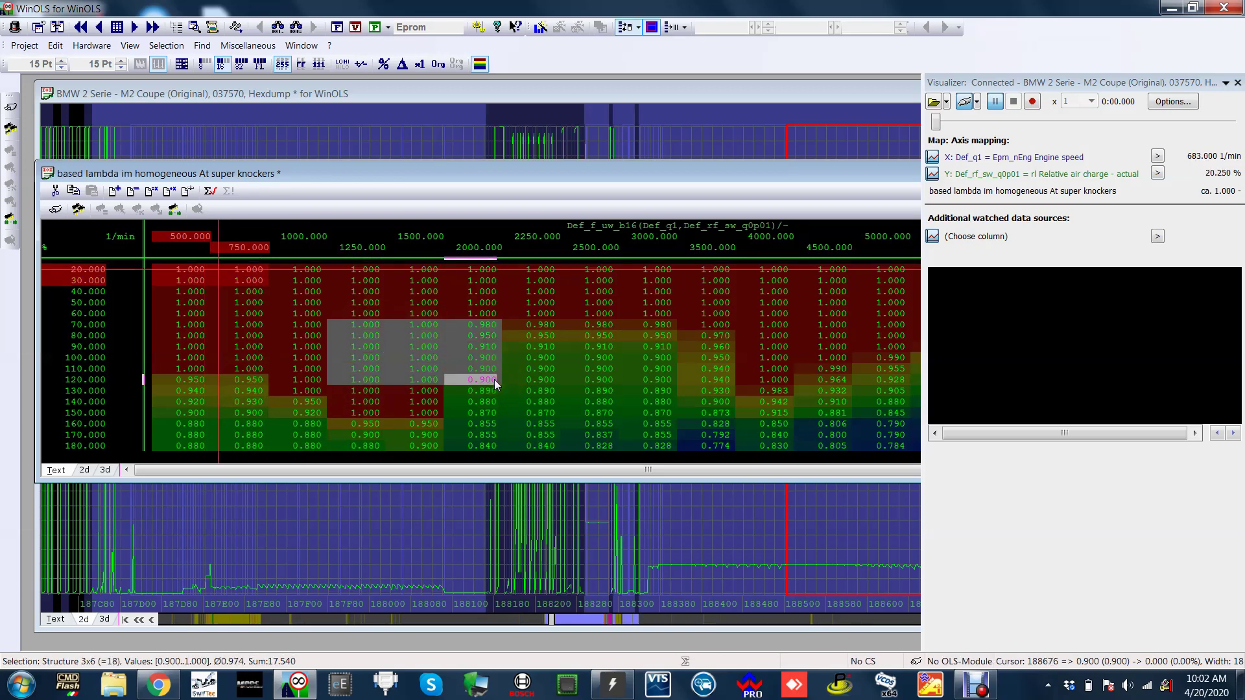
pyautogui.click(494, 380)
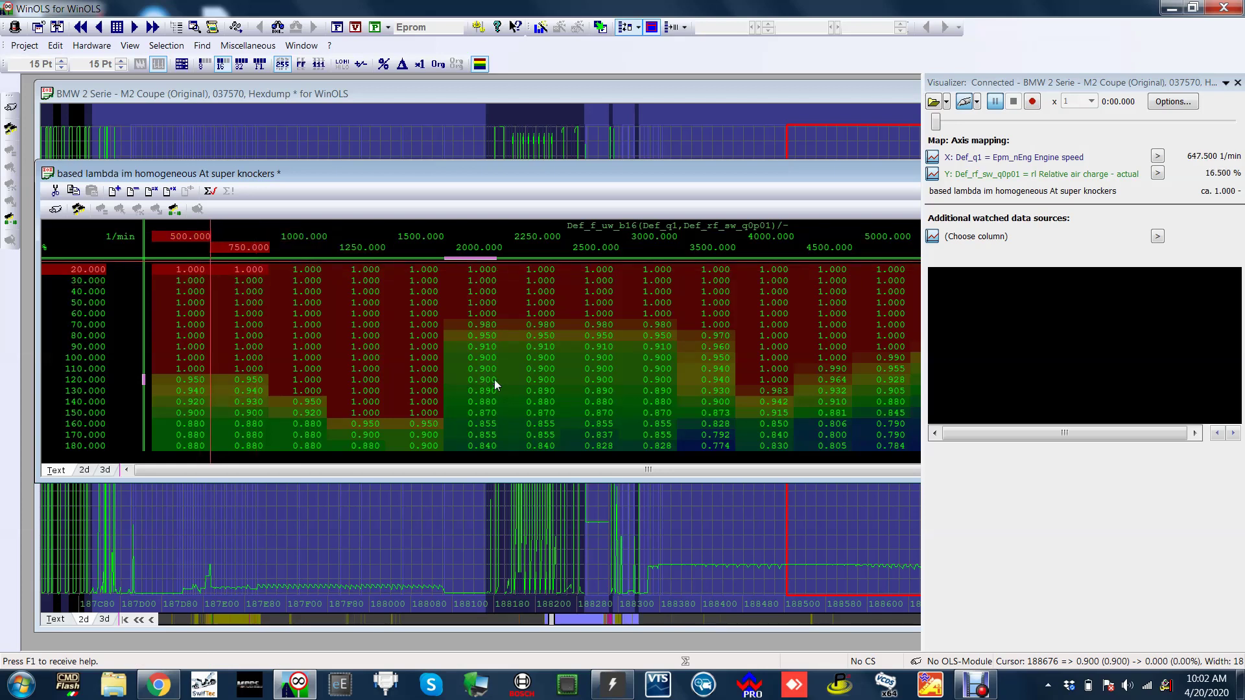
pyautogui.hotkey('alt', 'Tab')
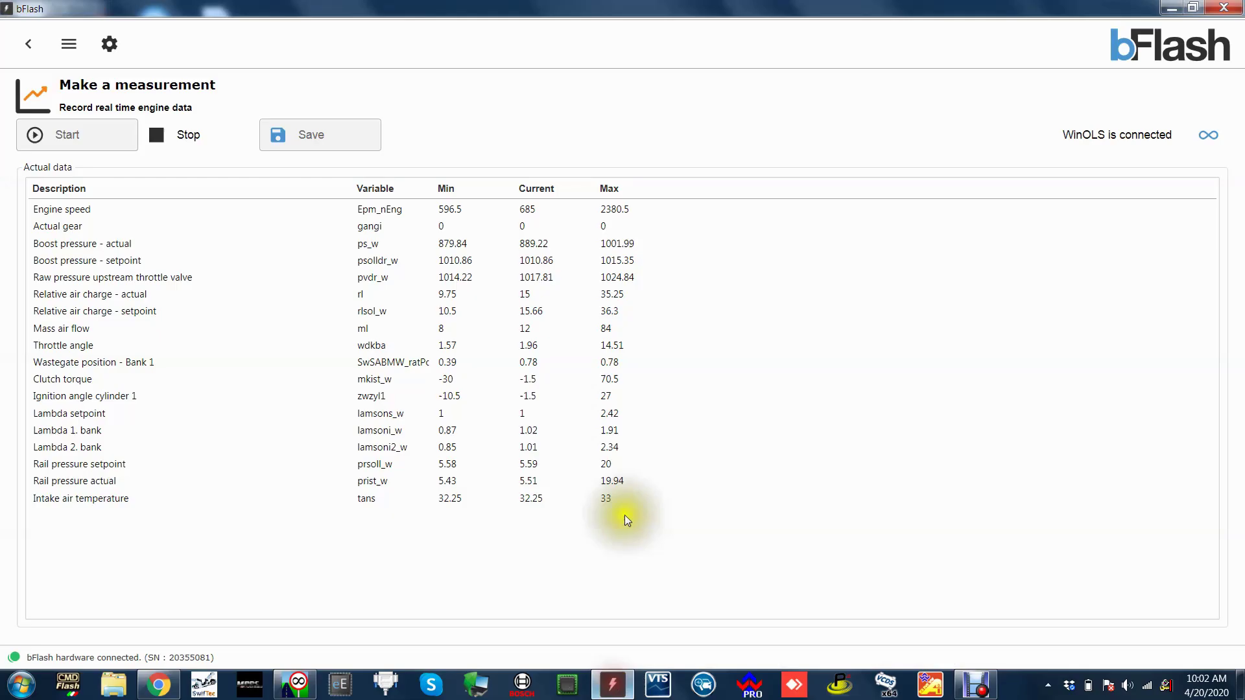
pyautogui.hotkey('alt', 'Tab')
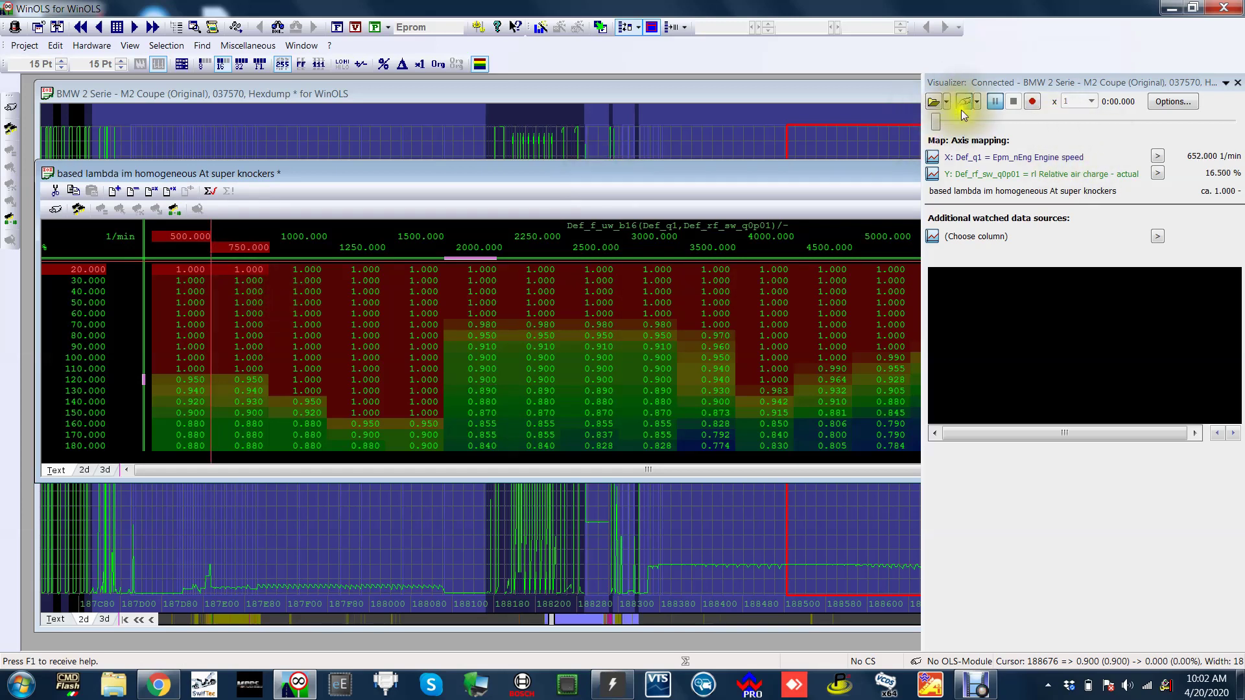
pyautogui.click(934, 101)
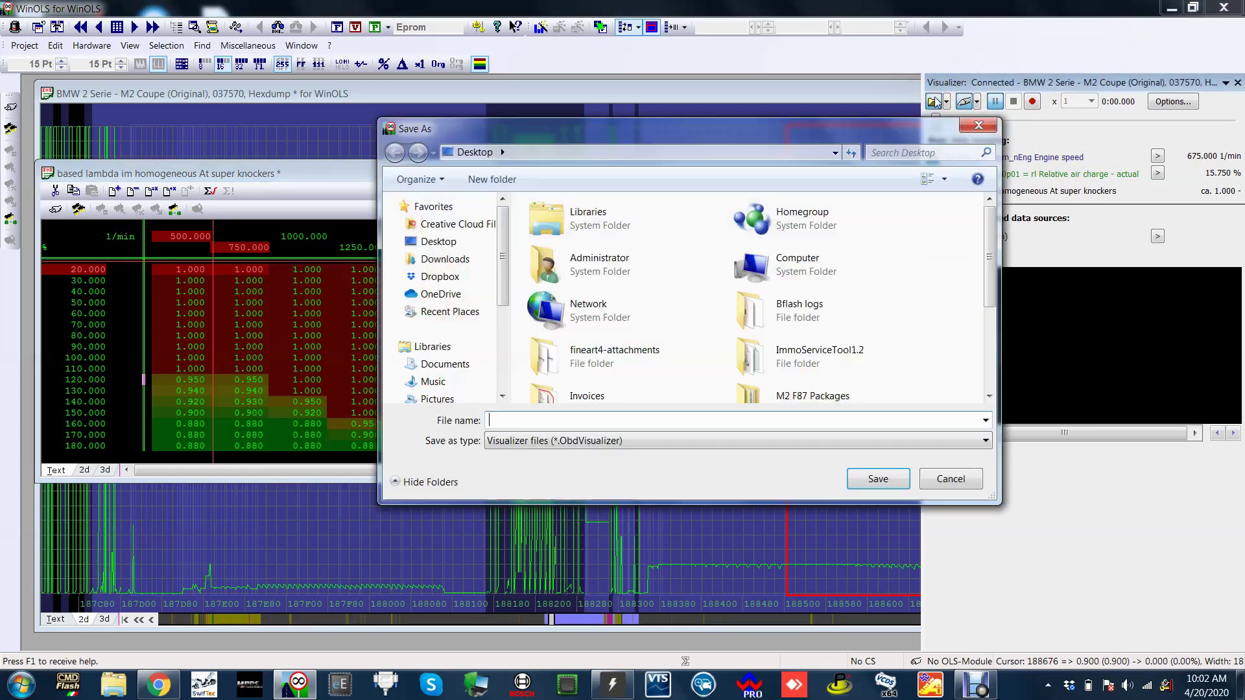
pyautogui.click(987, 128)
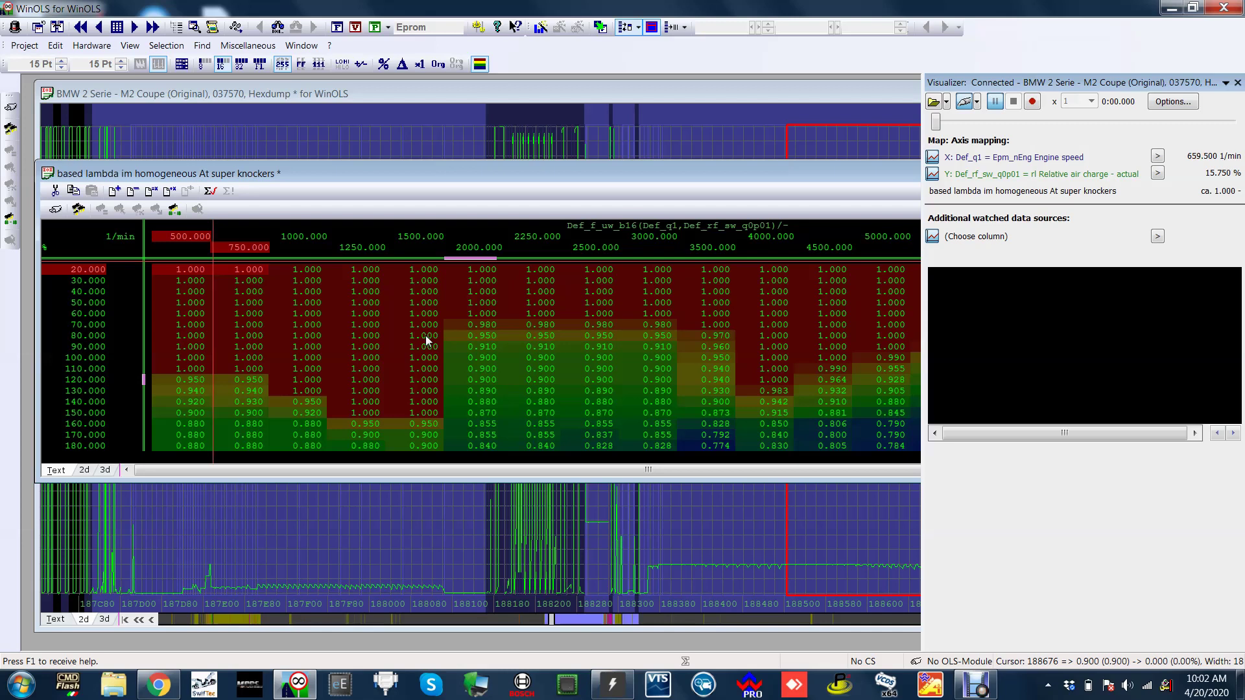
# Step: Bring bFlash forward and stop the live recording, keeping the 2824.5 engine speed peak
pyautogui.click(613, 685)
pyautogui.rightClick(612, 684)
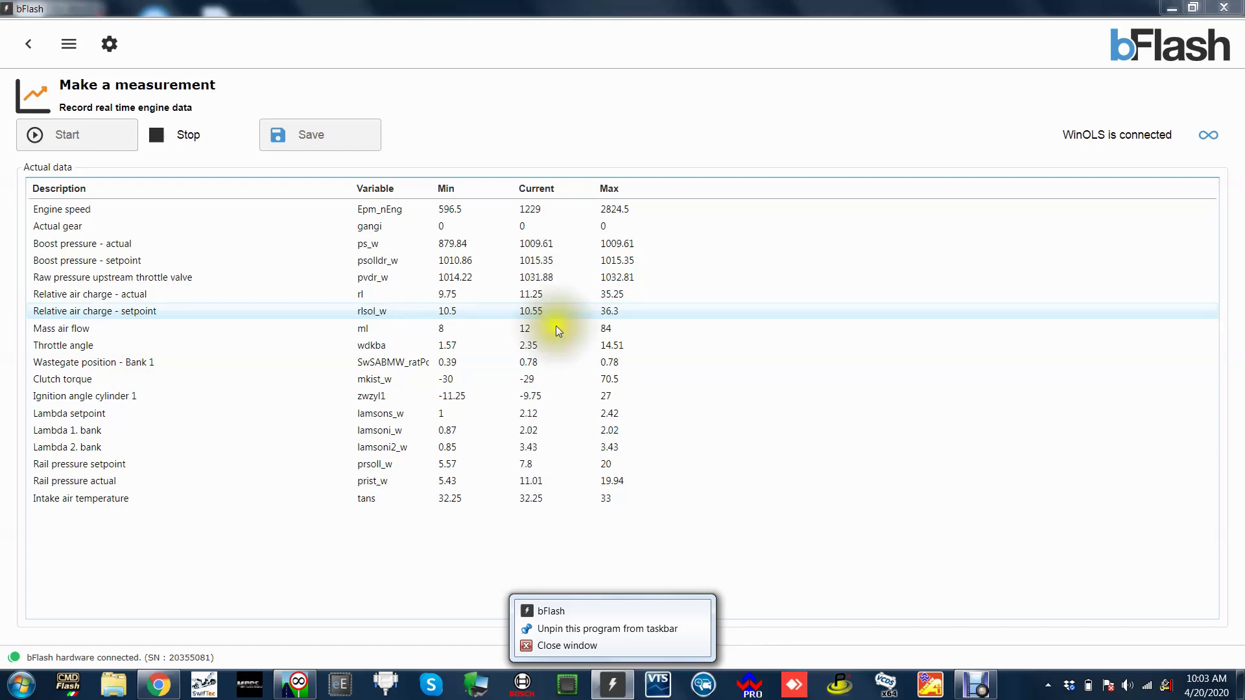
pyautogui.click(197, 133)
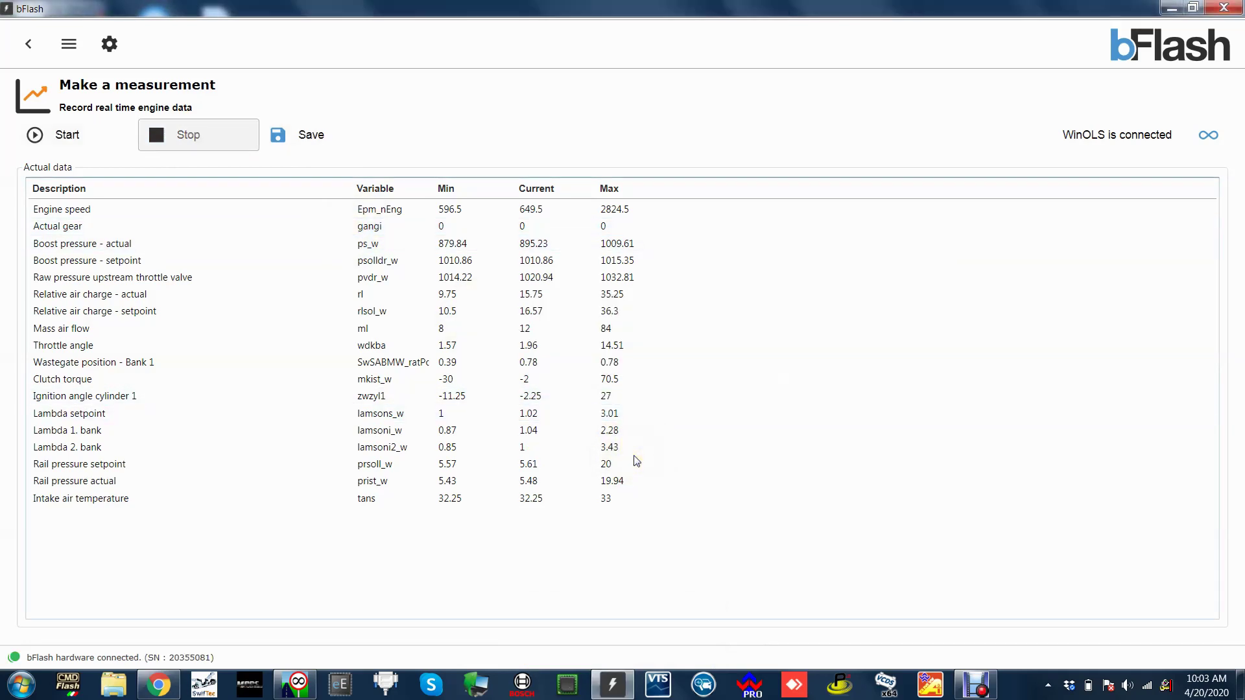
# Step: Start saving the measurement and create a new BMW M2 folder inside Bflash logs
pyautogui.click(312, 135)
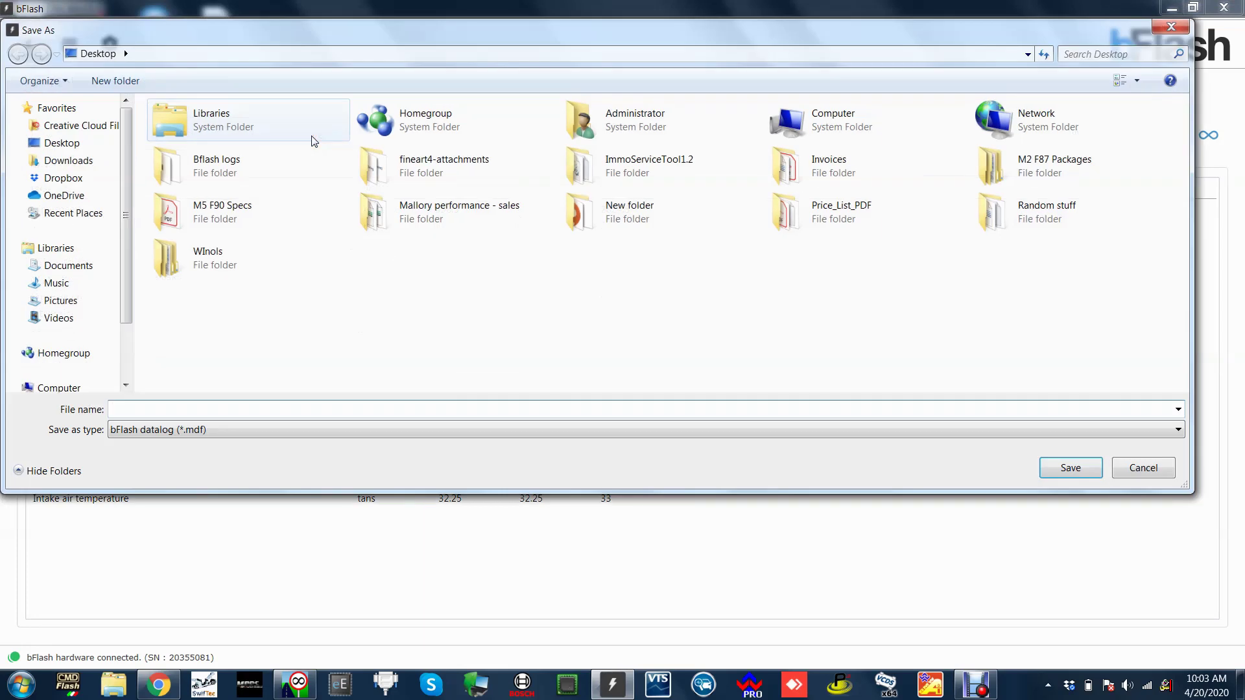
pyautogui.click(208, 174)
pyautogui.doubleClick(207, 174)
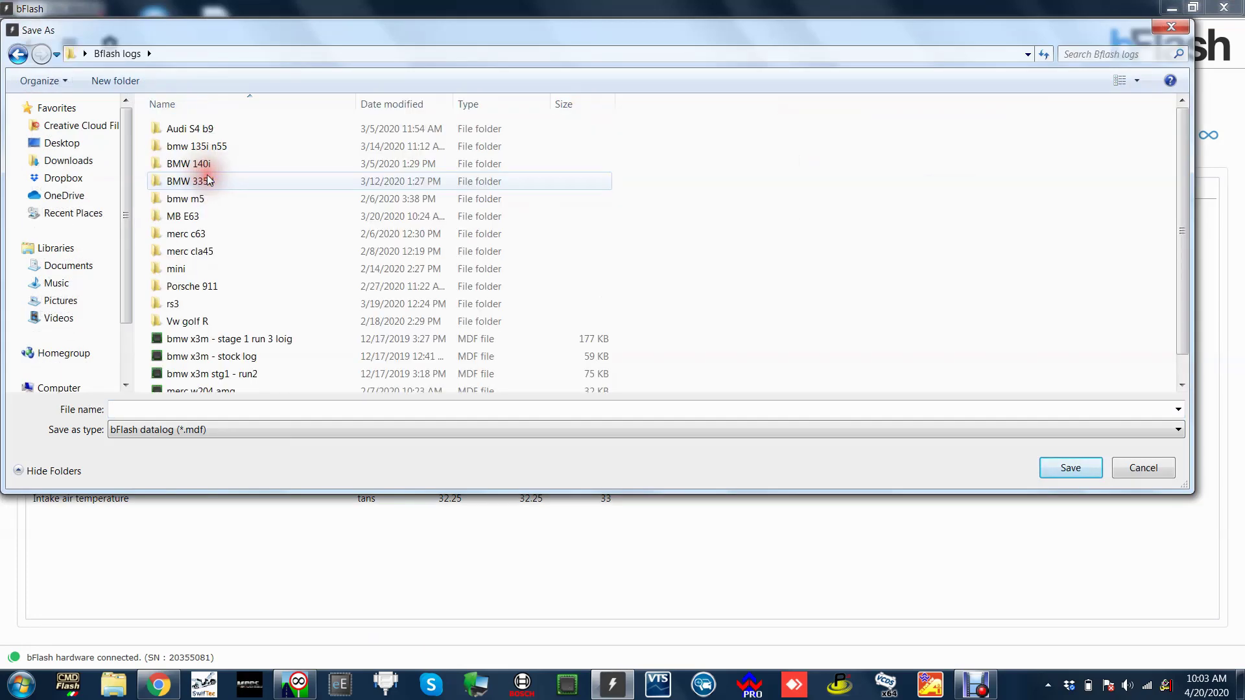
pyautogui.click(125, 86)
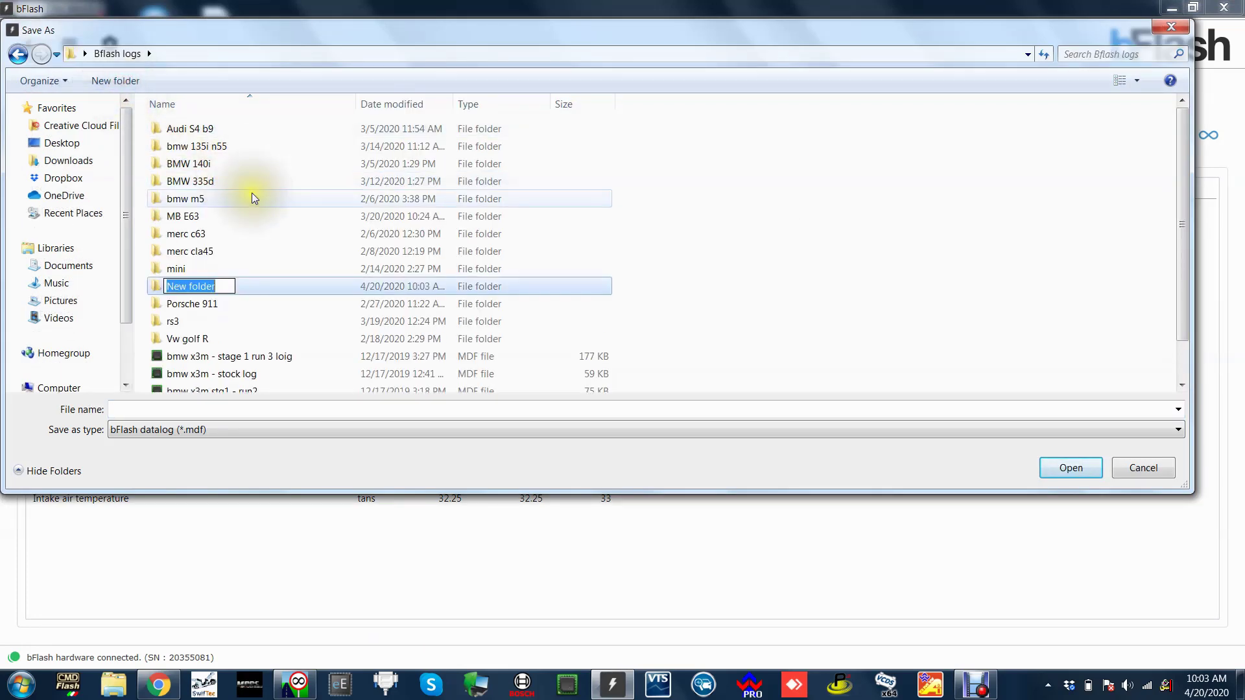
pyautogui.write('BMW')
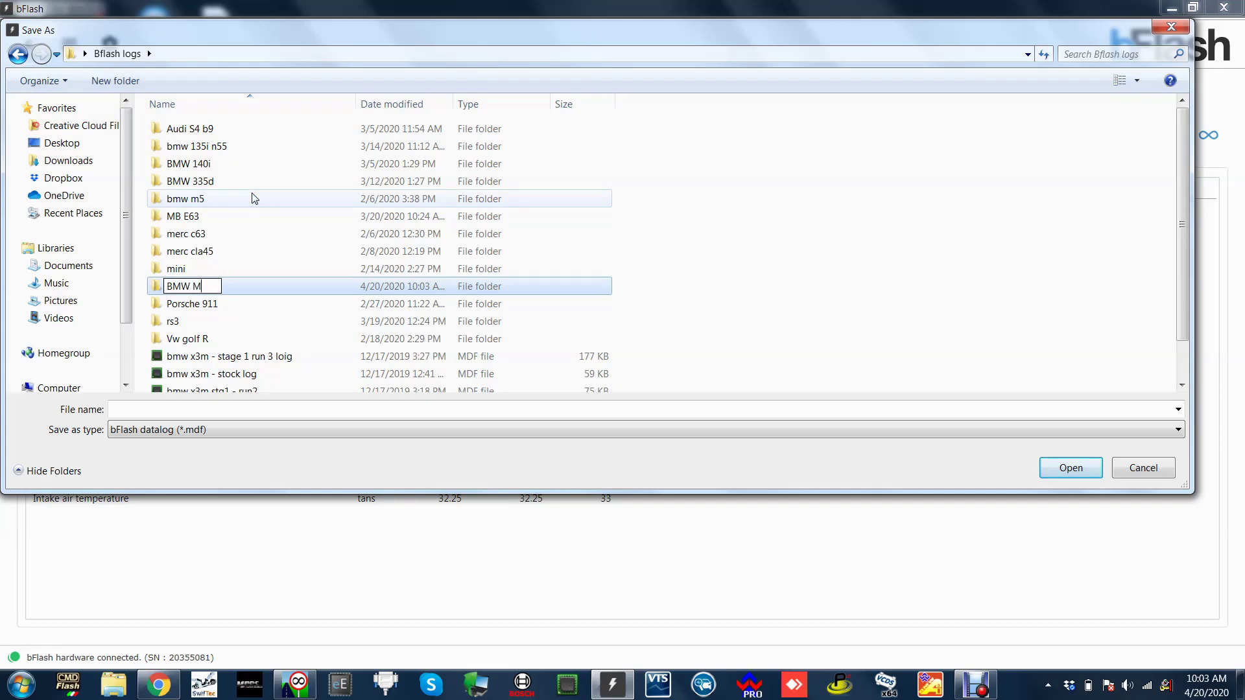
pyautogui.write(' M')
pyautogui.press('/')
pyautogui.press('BackSpace')
pyautogui.press('Return')
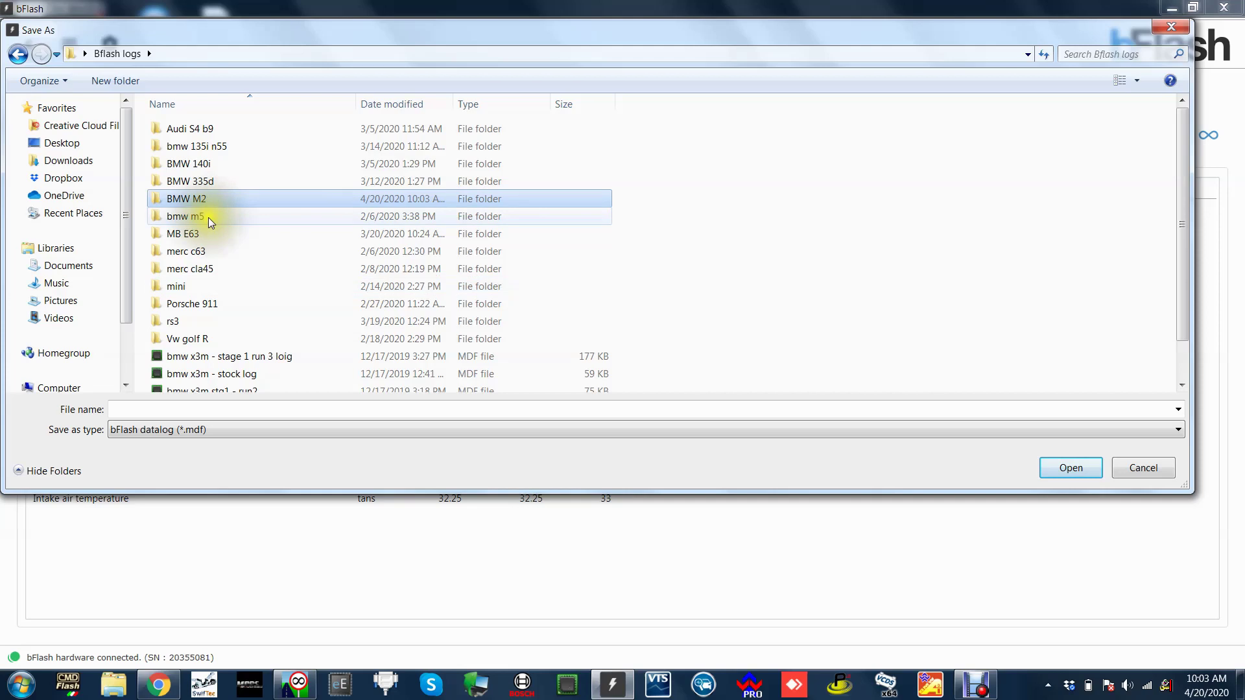
# Step: Save the log as 'idle log' in the BMW M2 folder and return to the Measurement menu
pyautogui.doubleClick(193, 200)
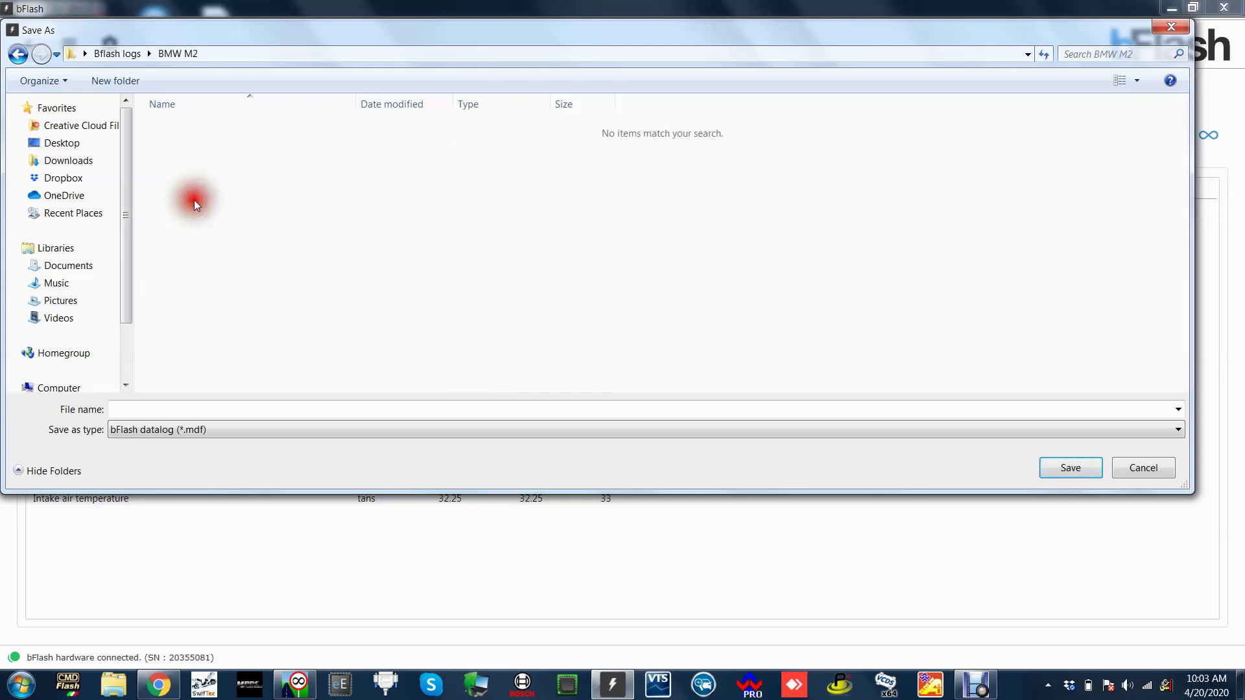
pyautogui.click(303, 404)
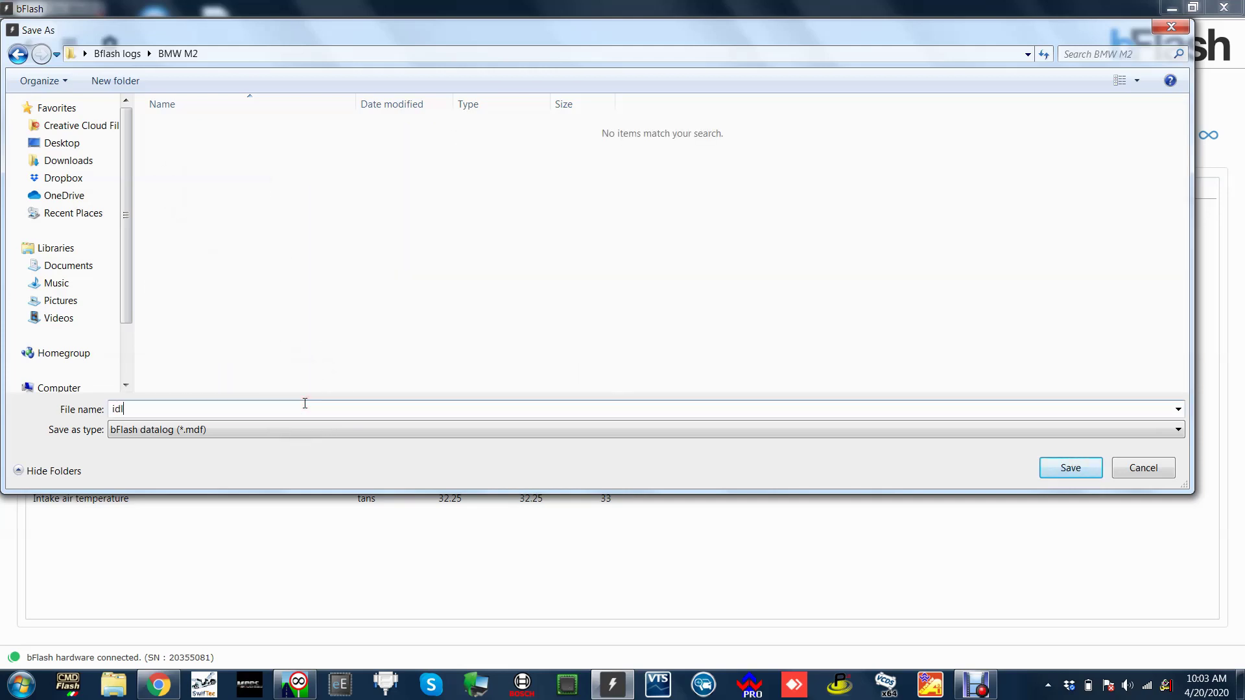
pyautogui.write('idle log')
pyautogui.press('Return')
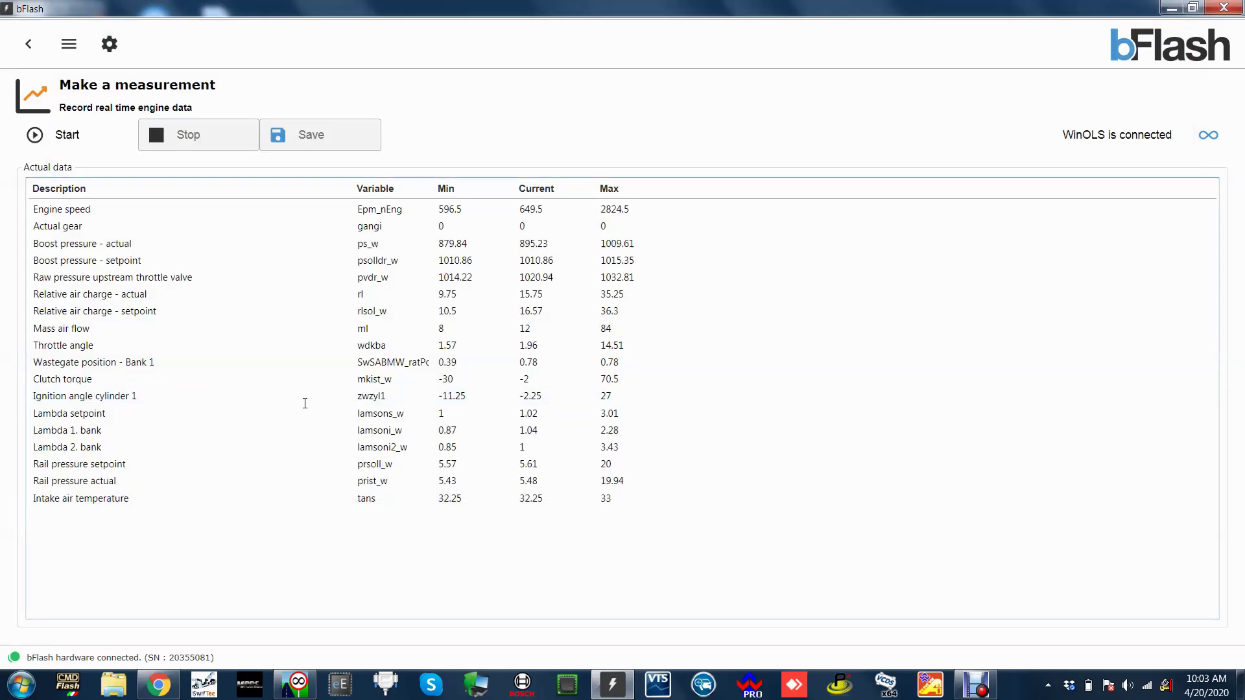
pyautogui.click(1172, 8)
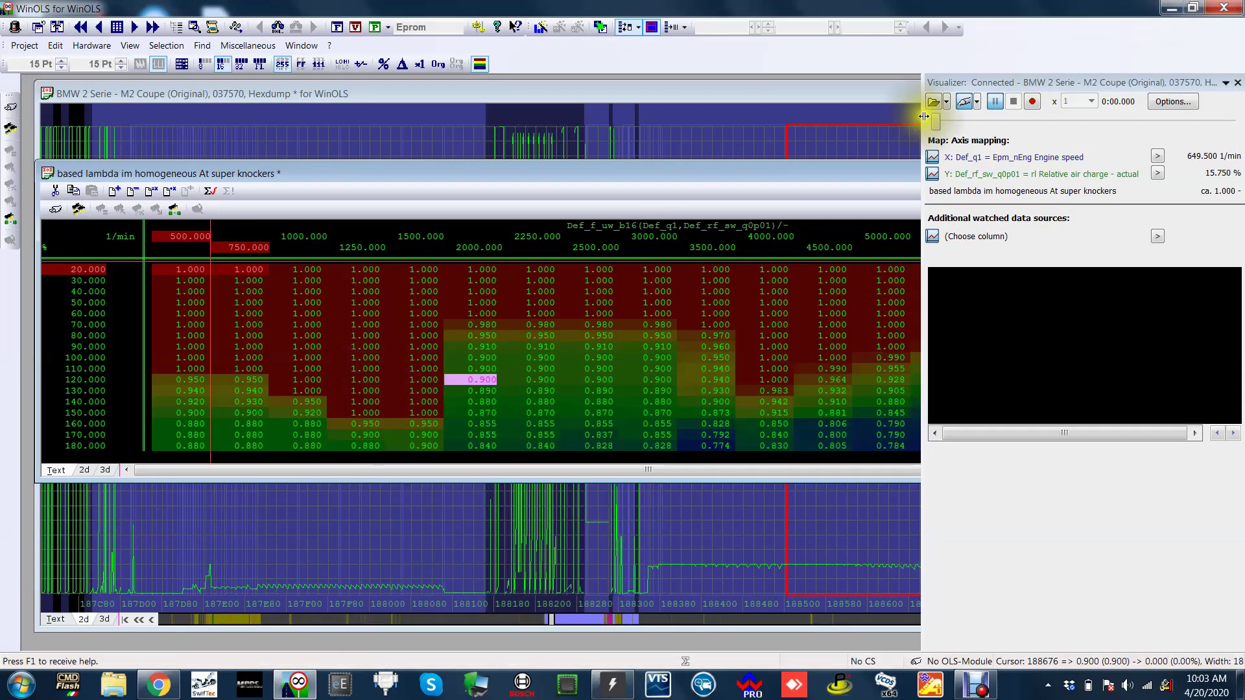
pyautogui.click(617, 686)
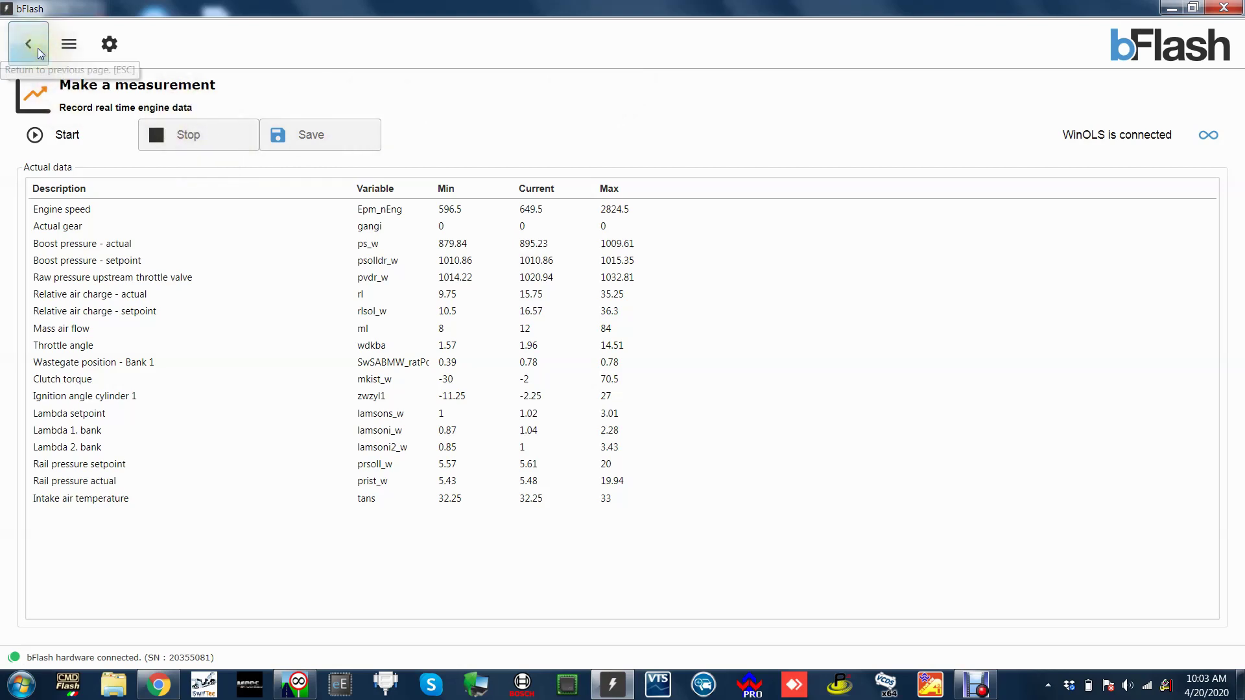
pyautogui.click(67, 45)
# Step: Open the saved 'idle log' measurement for review
pyautogui.click(699, 256)
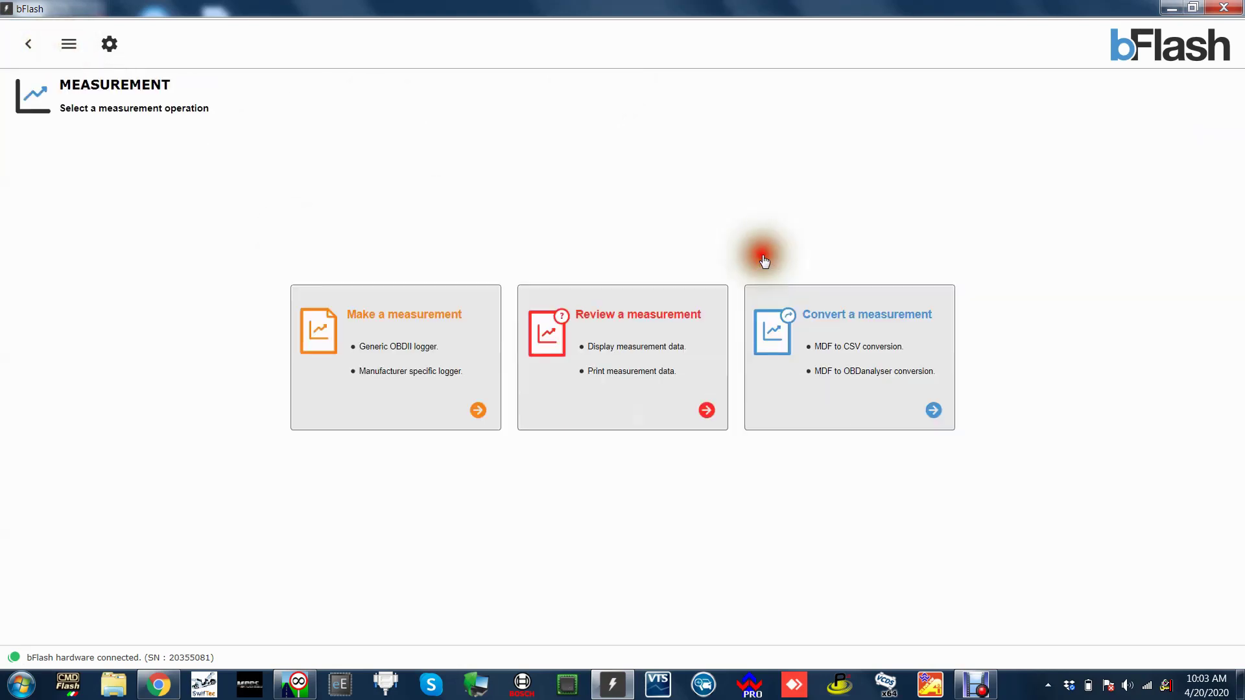
pyautogui.click(664, 340)
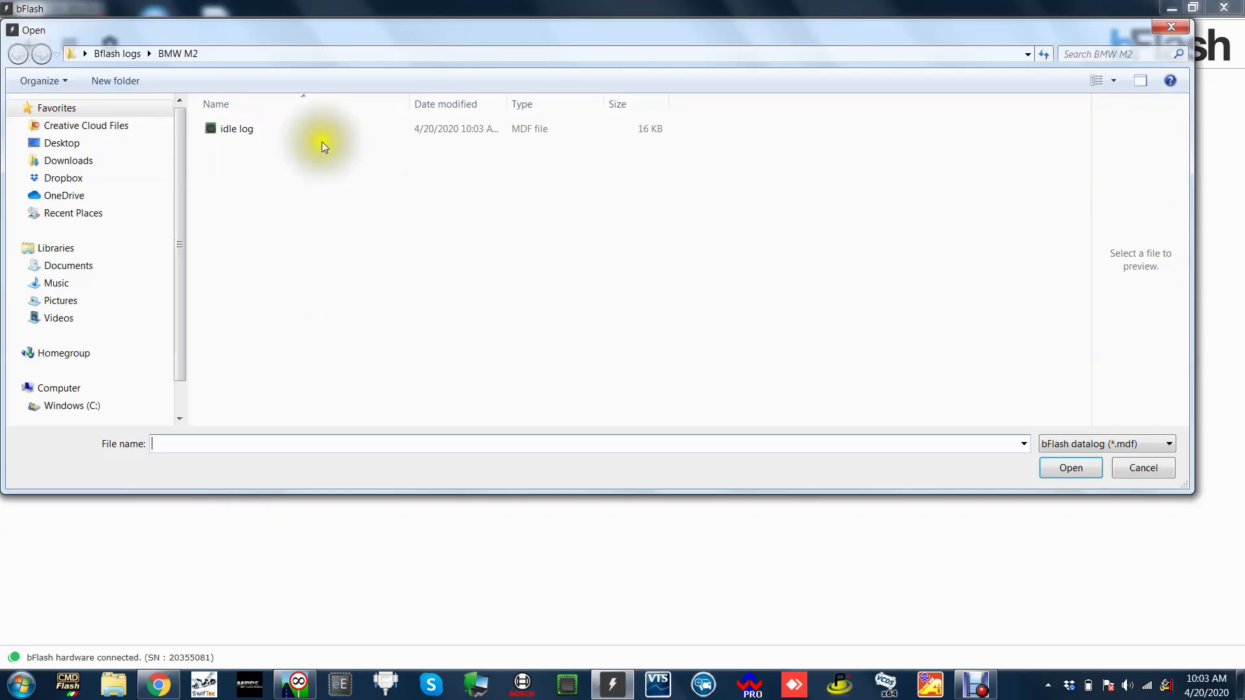
pyautogui.click(321, 130)
pyautogui.click(1061, 468)
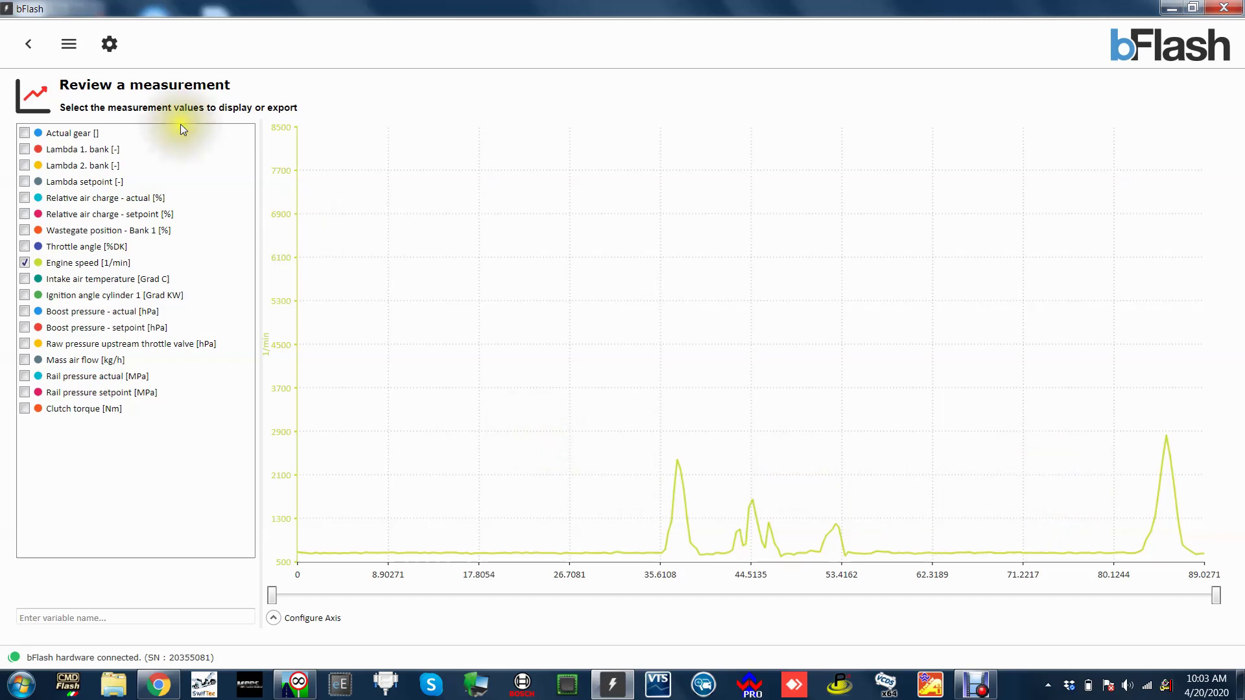
# Step: Graph Lambda 1. bank and both Relative air charge traces, and turn on Analyze mode
pyautogui.click(25, 150)
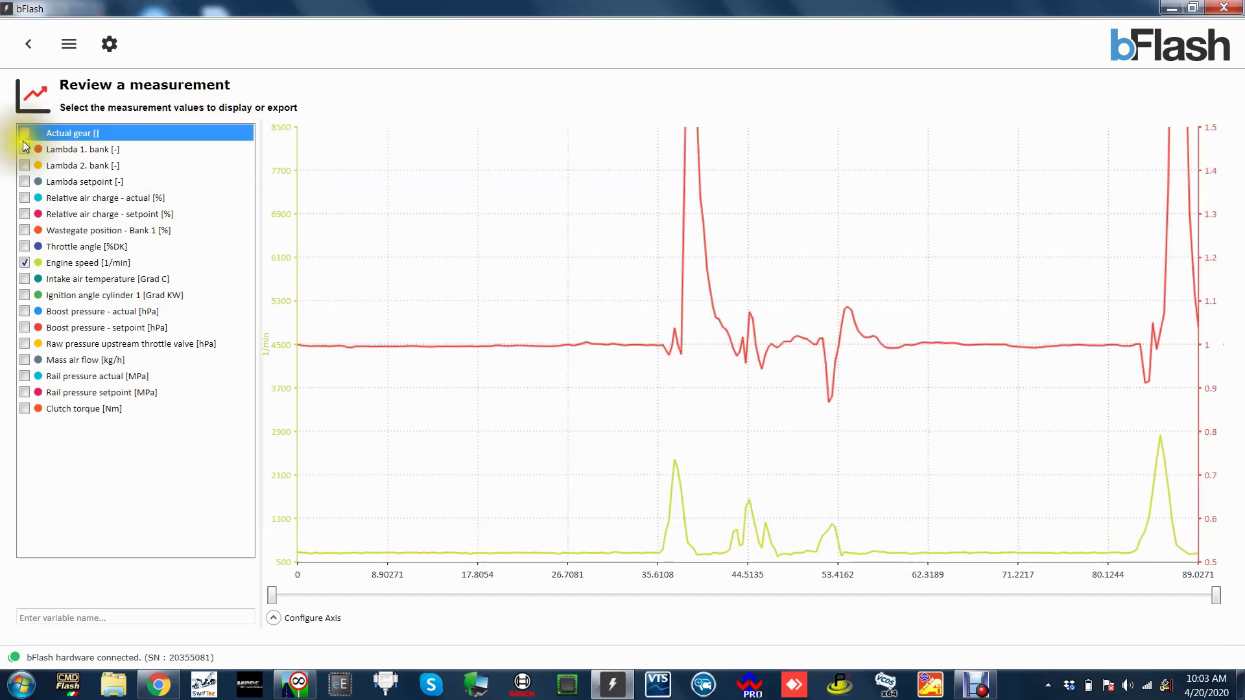
pyautogui.click(25, 198)
pyautogui.click(24, 215)
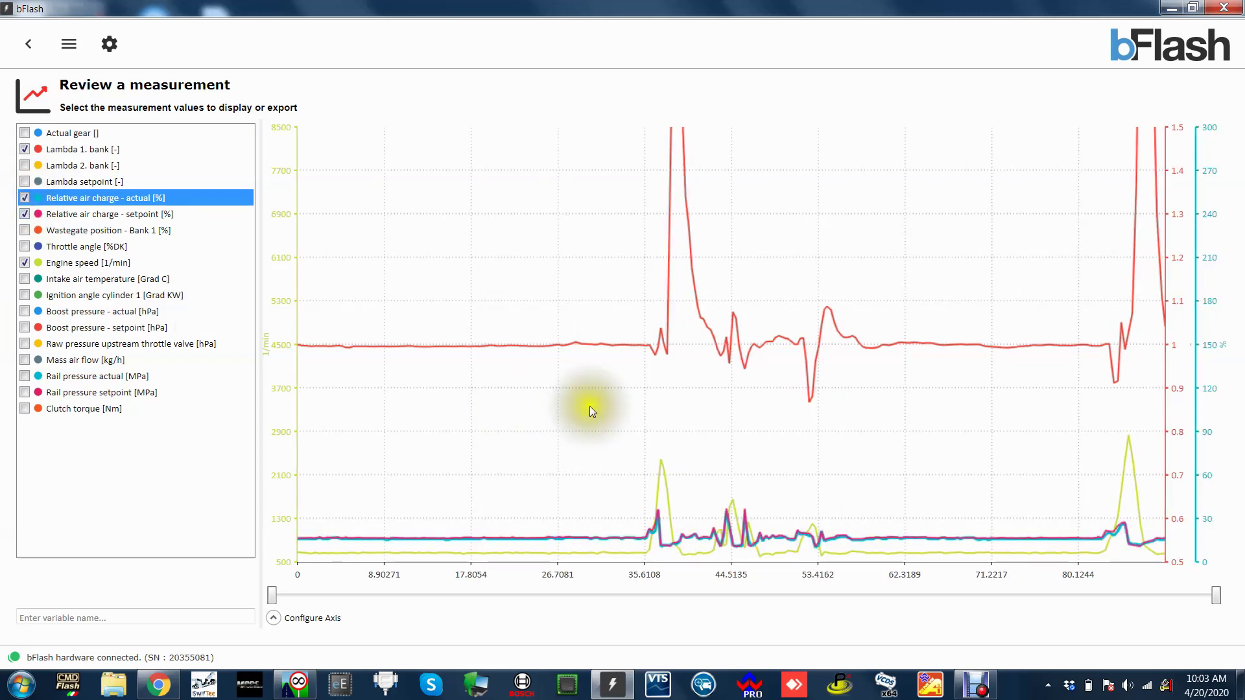
pyautogui.rightClick(742, 422)
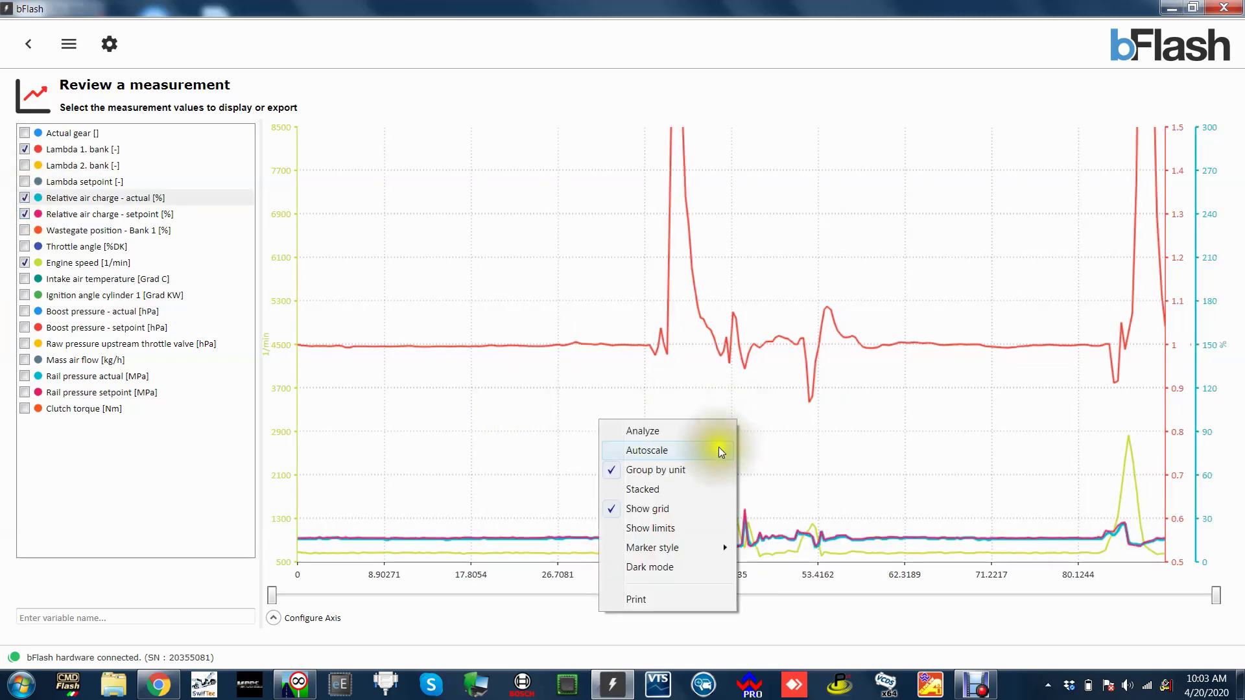
pyautogui.click(720, 434)
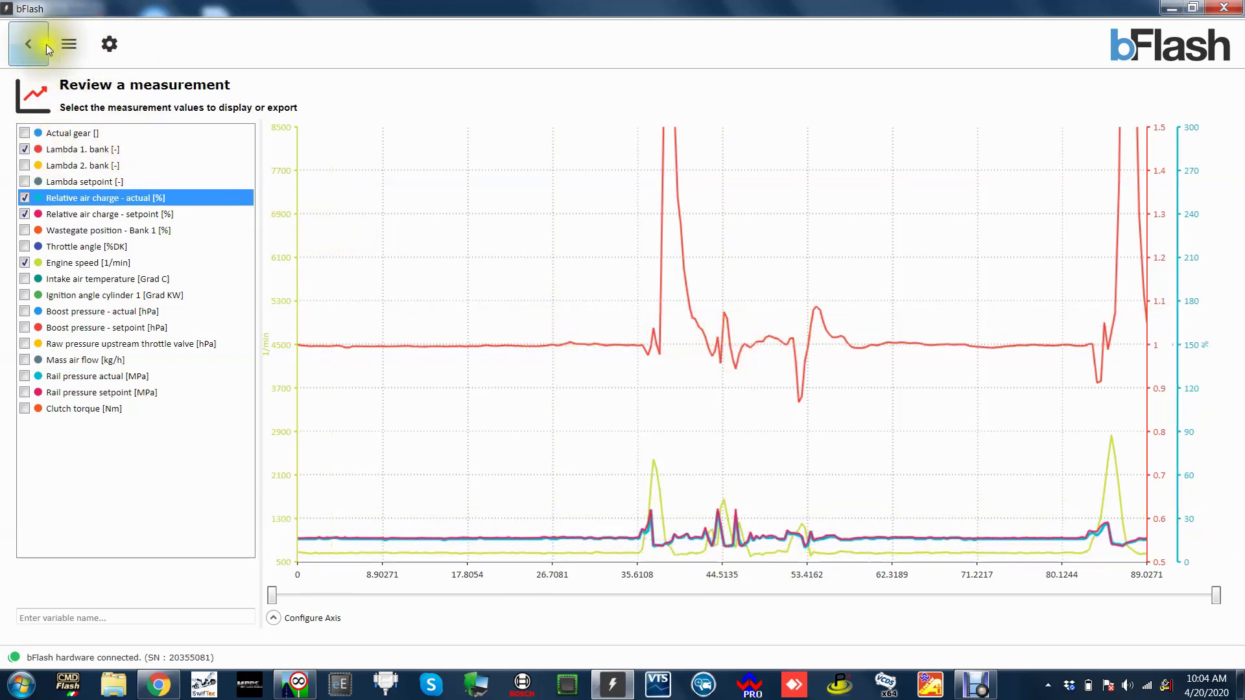
# Step: Open the Audi S4 b9 'run 1 stock' log for review
pyautogui.click(29, 44)
pyautogui.click(666, 324)
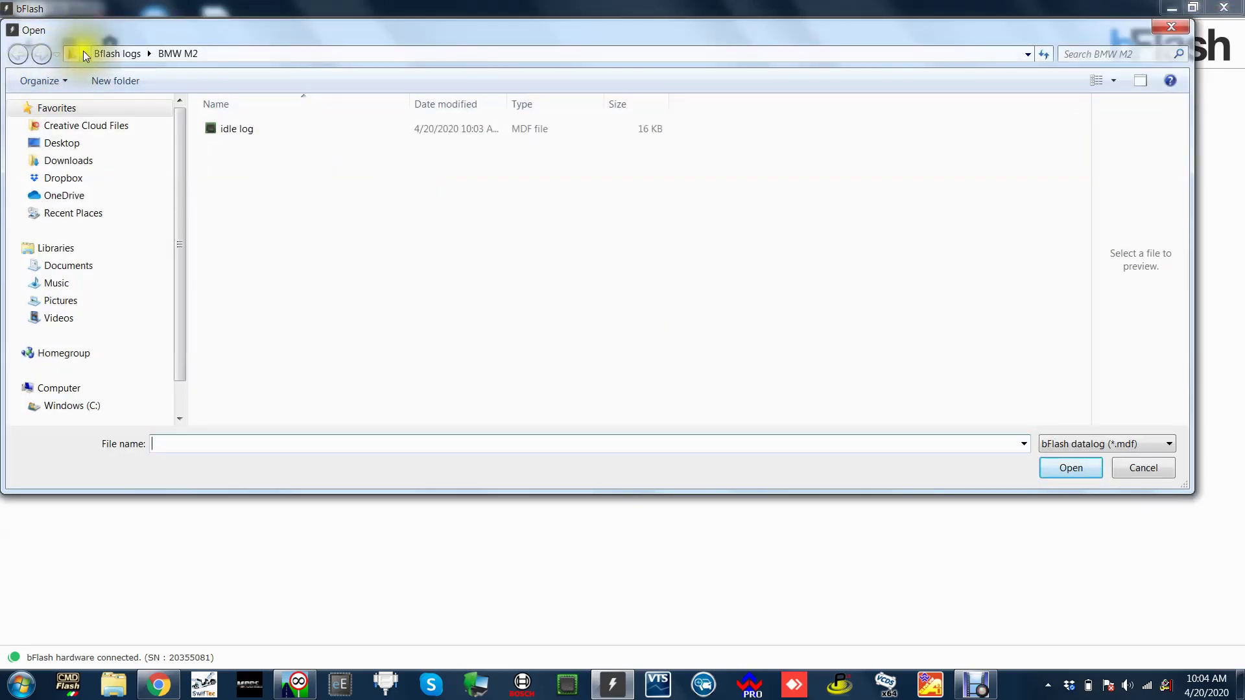
pyautogui.click(119, 54)
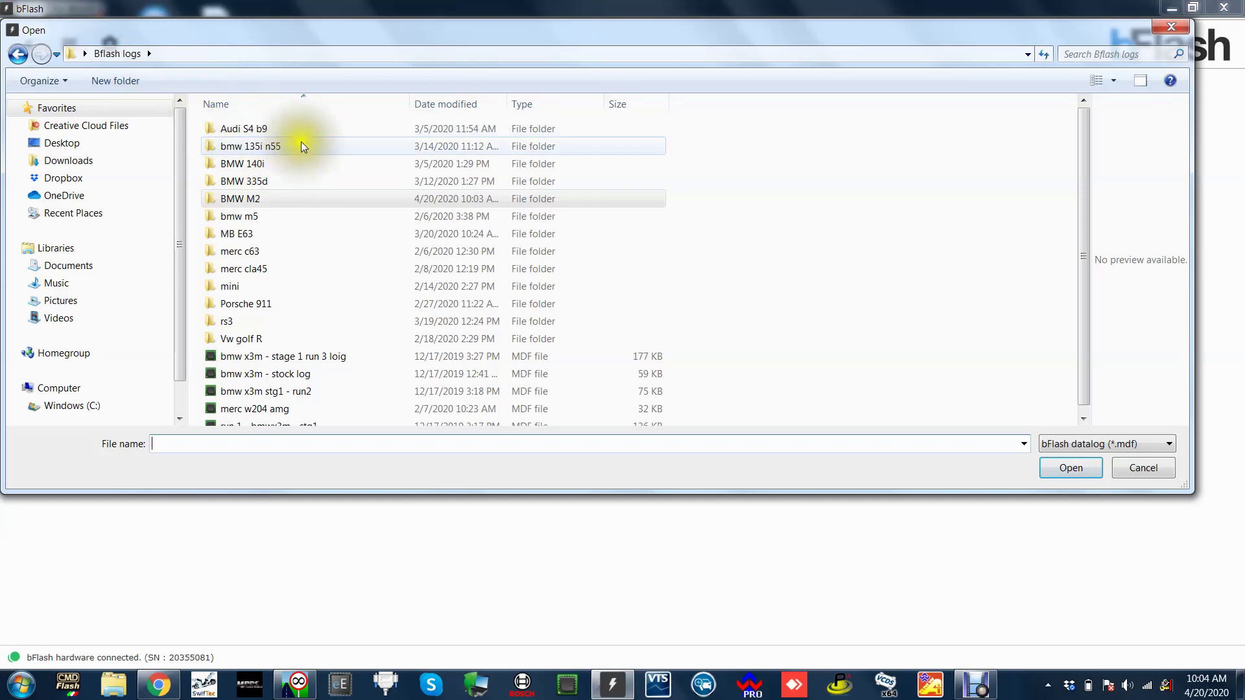
pyautogui.click(313, 129)
pyautogui.doubleClick(313, 129)
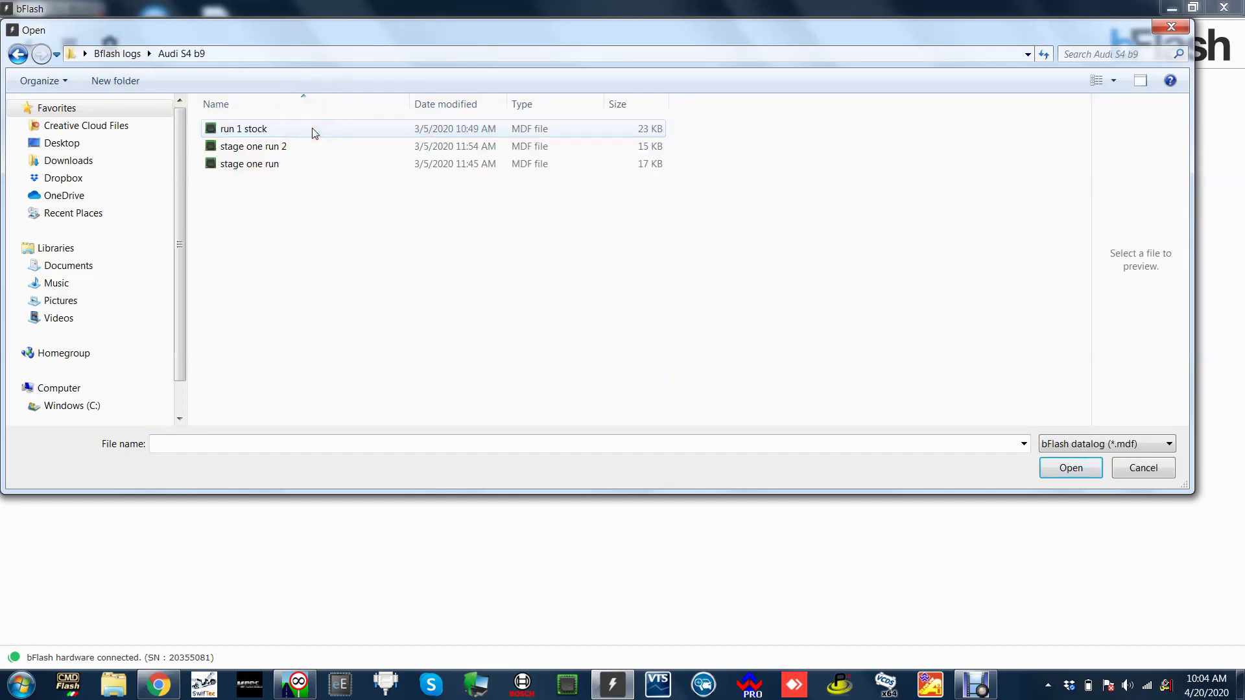
pyautogui.click(312, 128)
pyautogui.click(1062, 470)
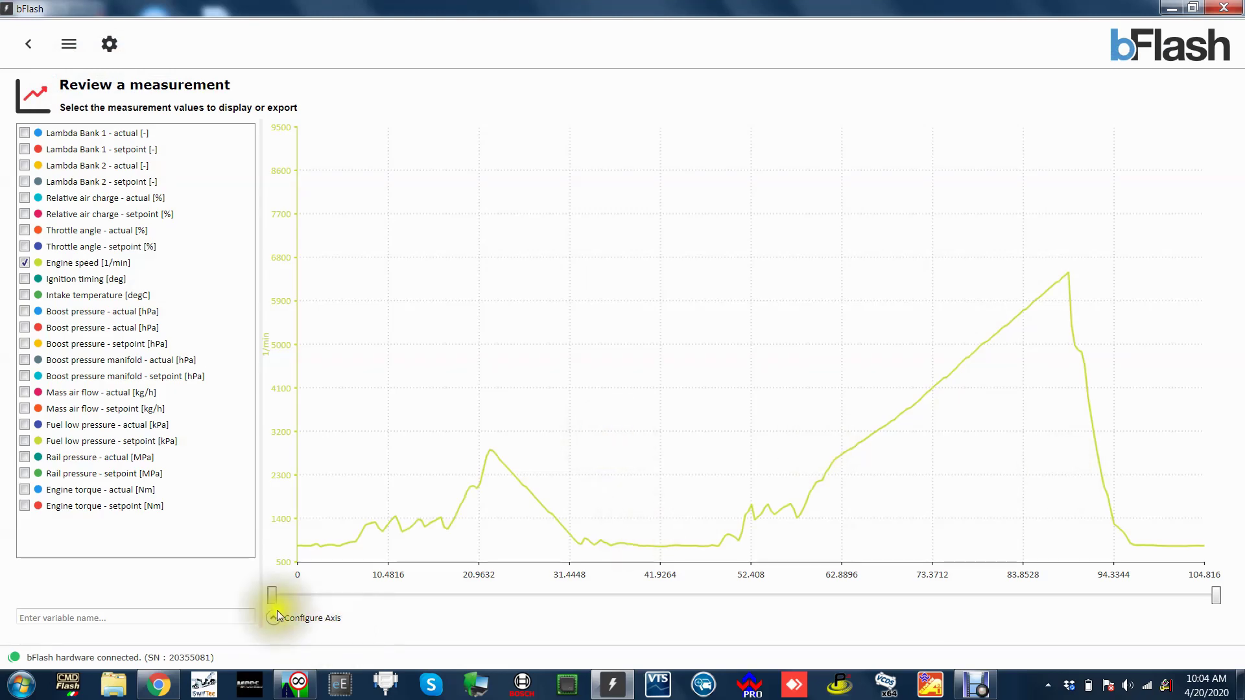
# Step: Trim the graph range to start around 40.7 s and toggle dark mode on and off
pyautogui.moveTo(293, 595); pyautogui.dragTo(635, 597)
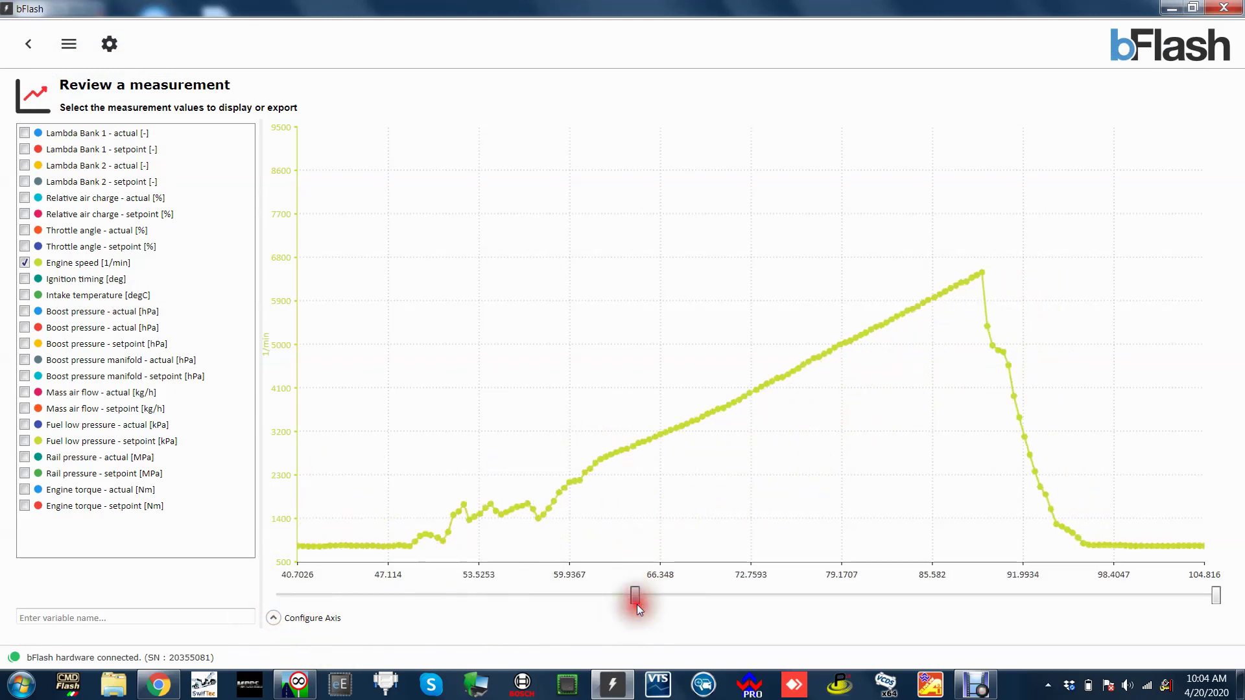
pyautogui.rightClick(598, 178)
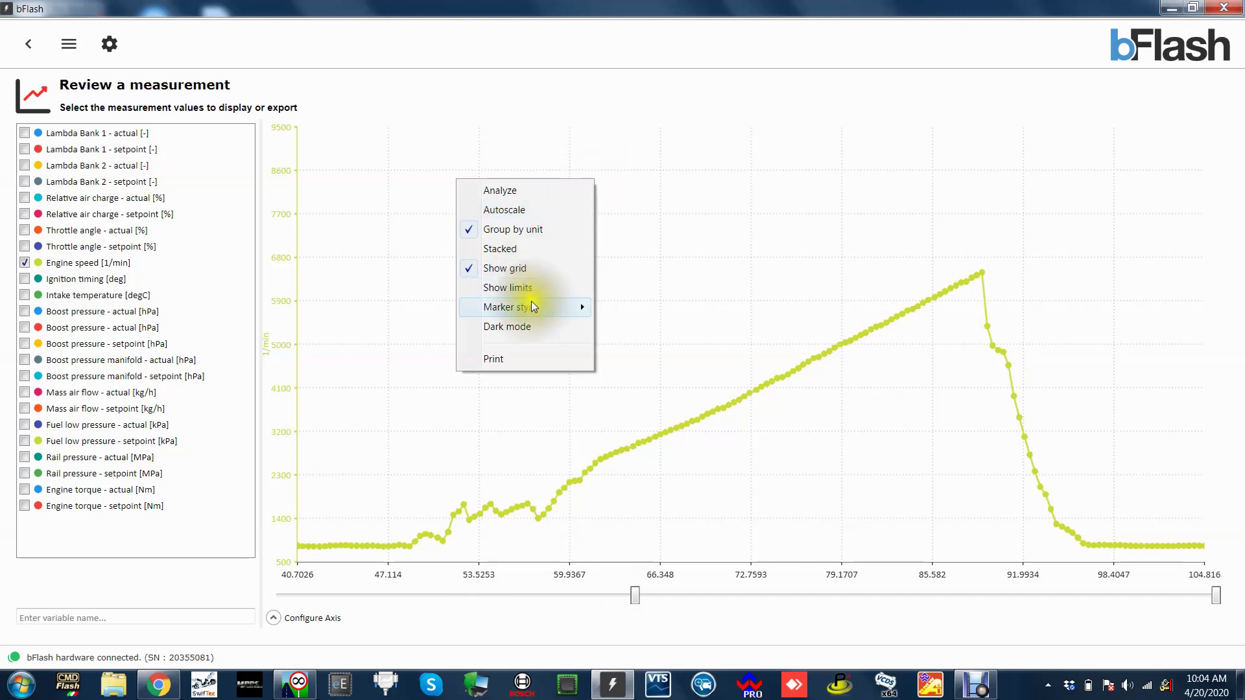
pyautogui.click(538, 327)
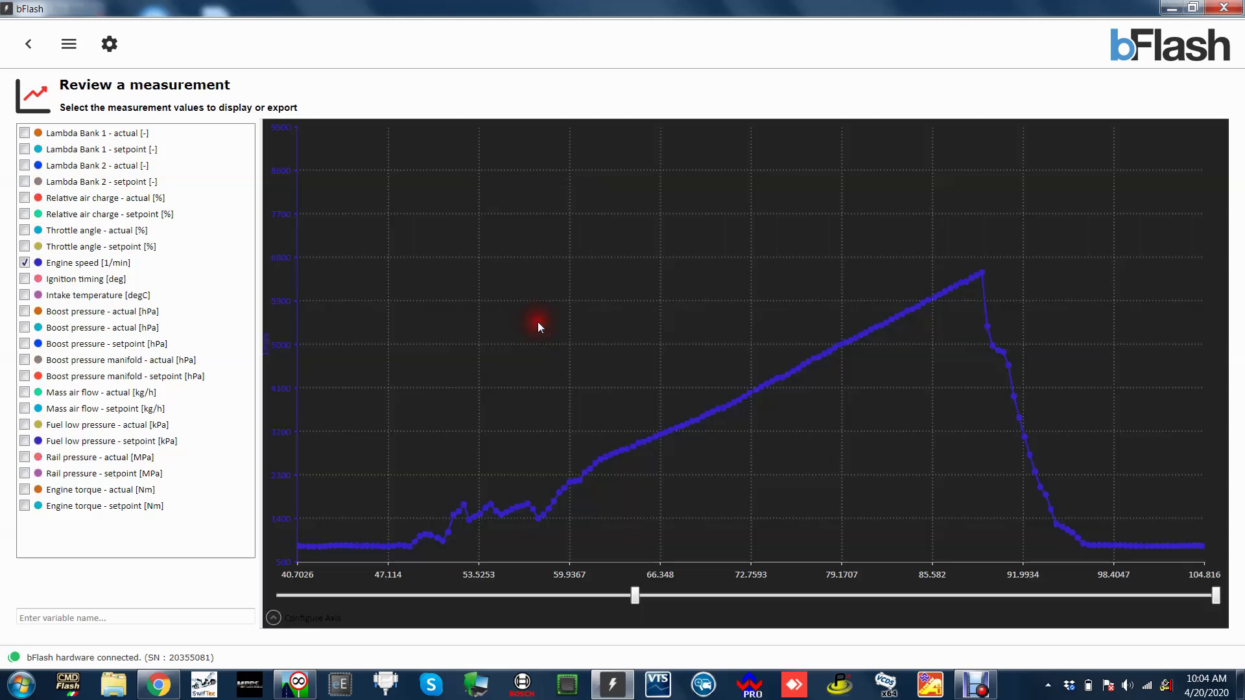
pyautogui.rightClick(666, 302)
pyautogui.click(608, 446)
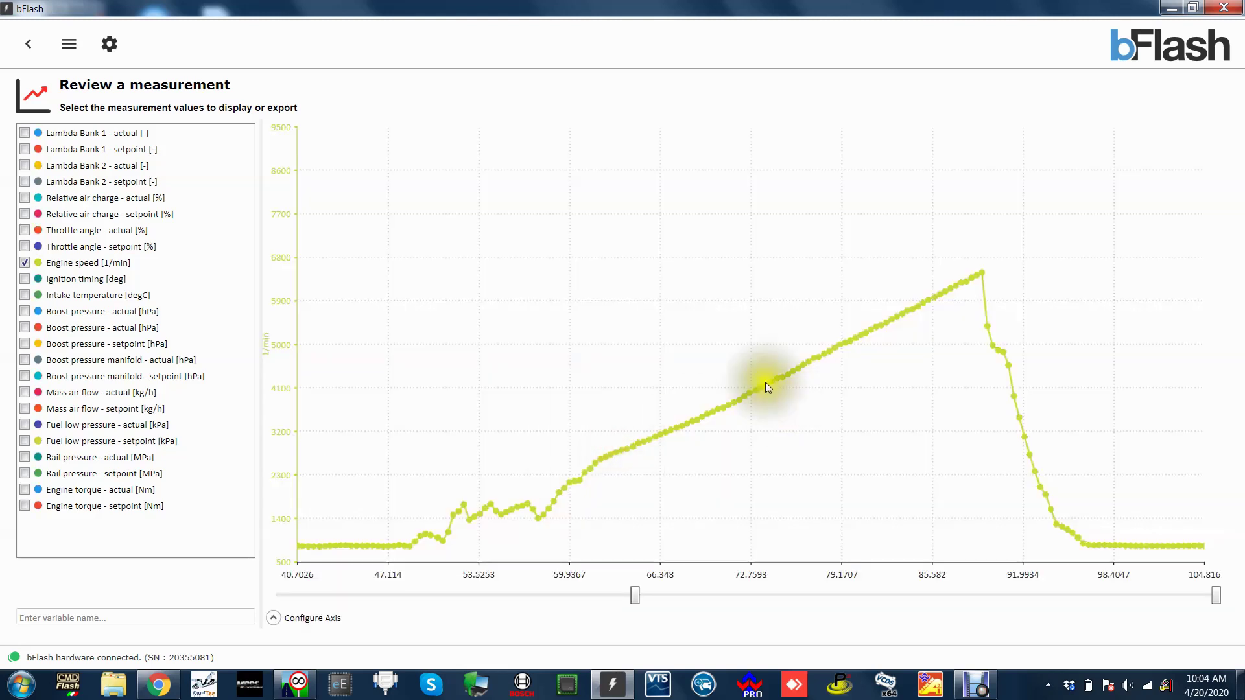
# Step: Plot Lambda Bank 1 actual and setpoint plus both Boost pressure actual traces, with analysis readouts on
pyautogui.click(27, 132)
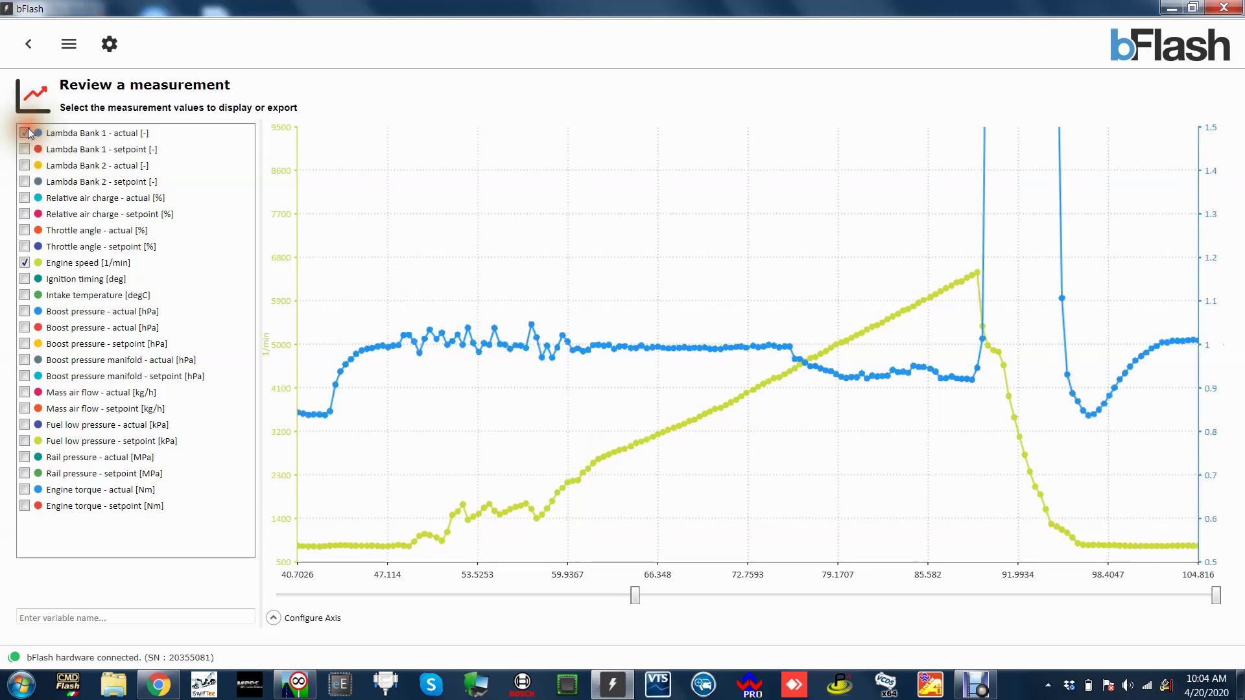
pyautogui.click(26, 149)
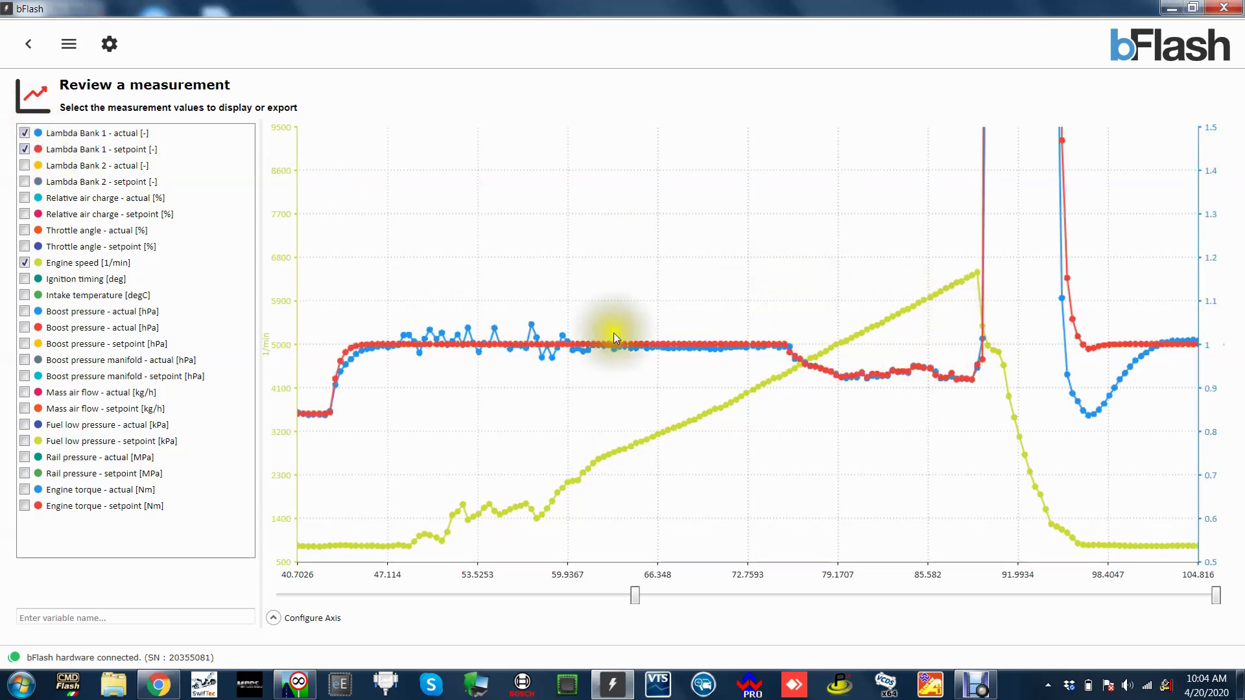
pyautogui.click(24, 299)
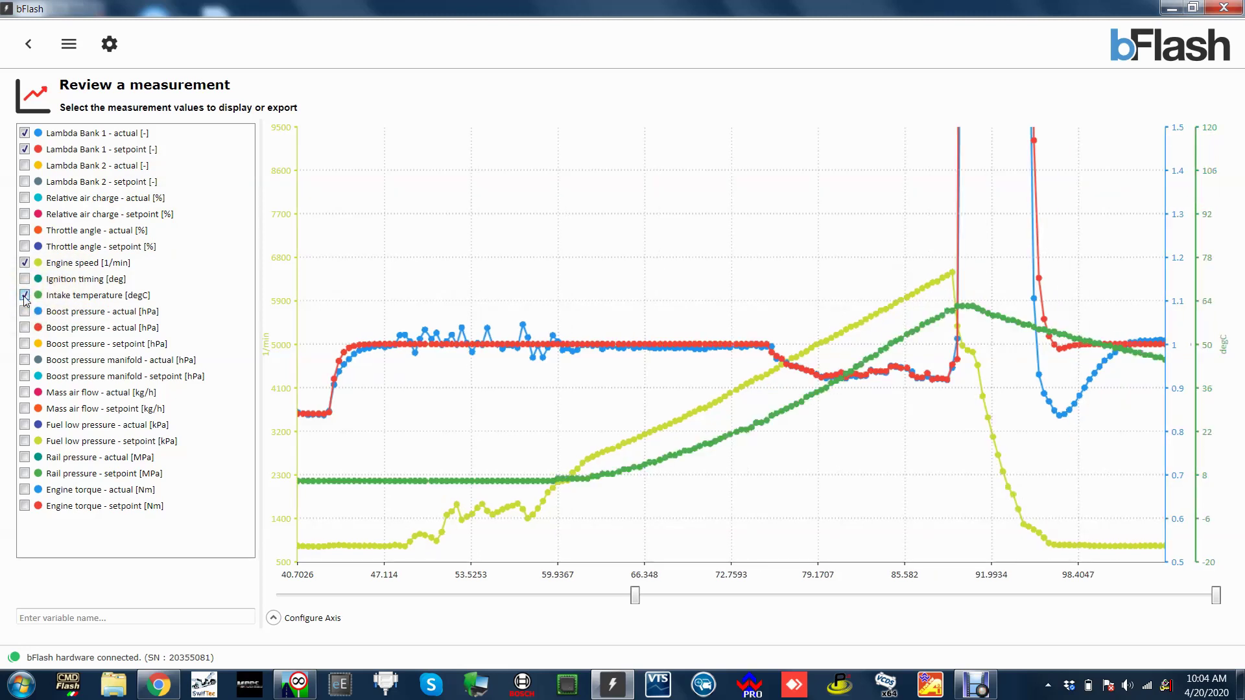
pyautogui.click(24, 296)
pyautogui.click(25, 312)
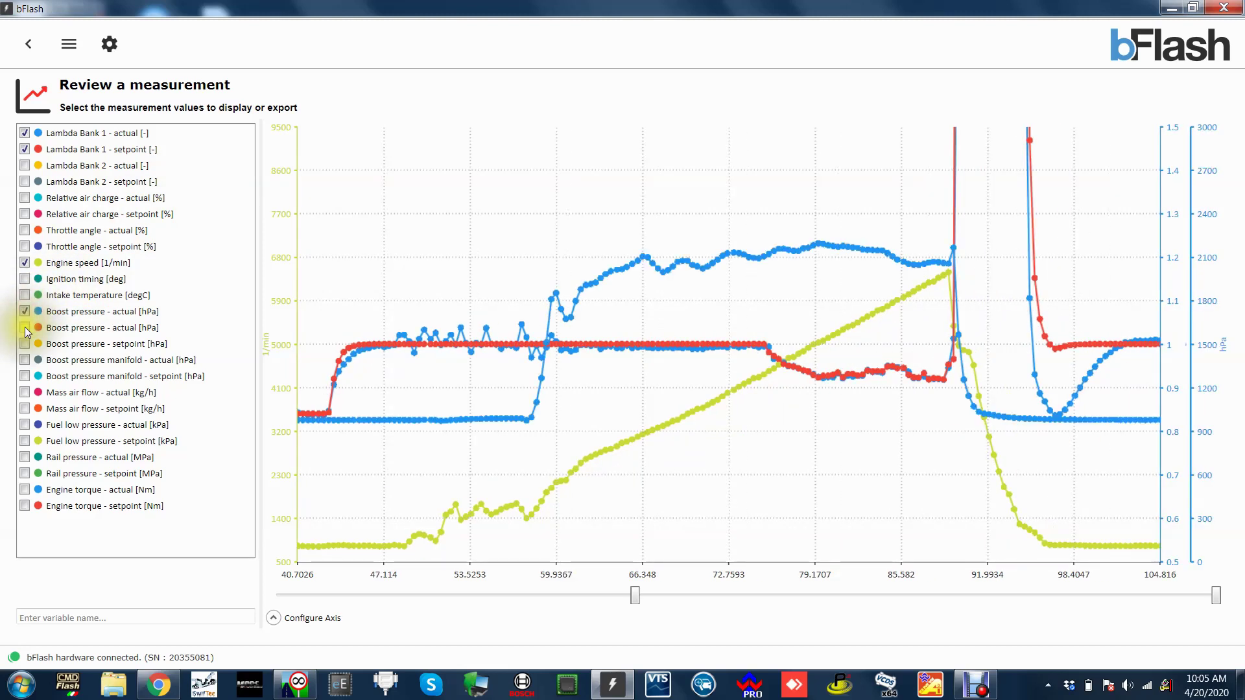
pyautogui.click(26, 328)
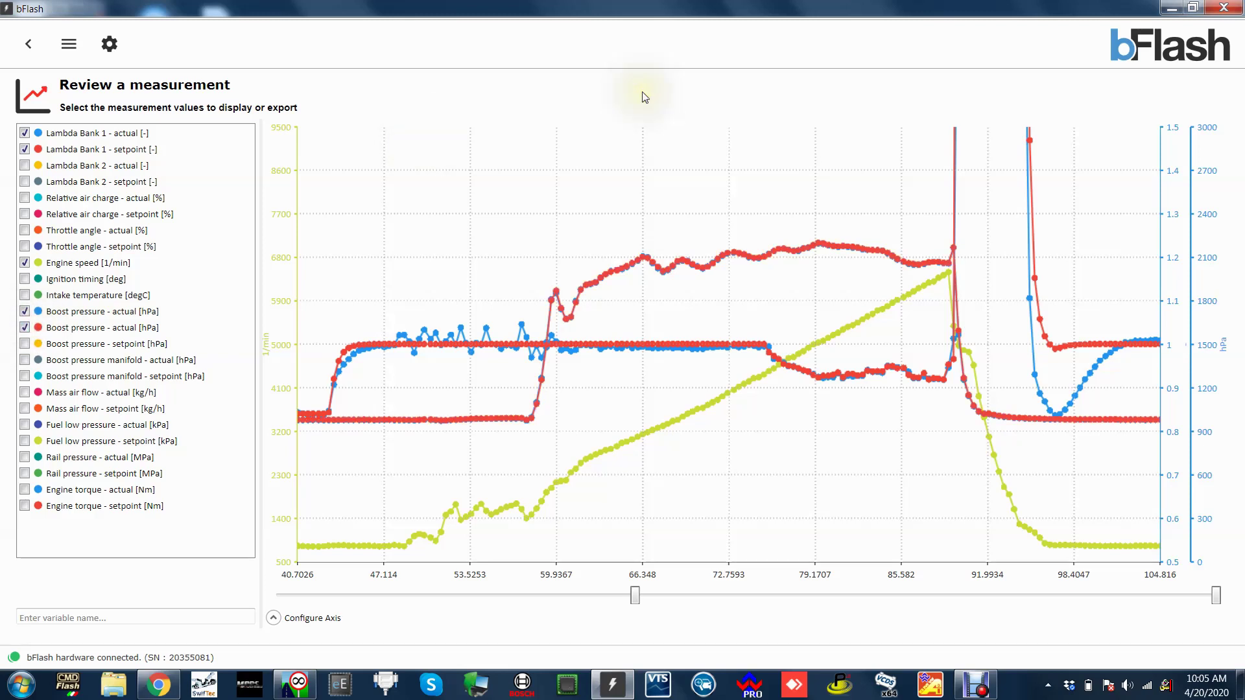
pyautogui.rightClick(678, 132)
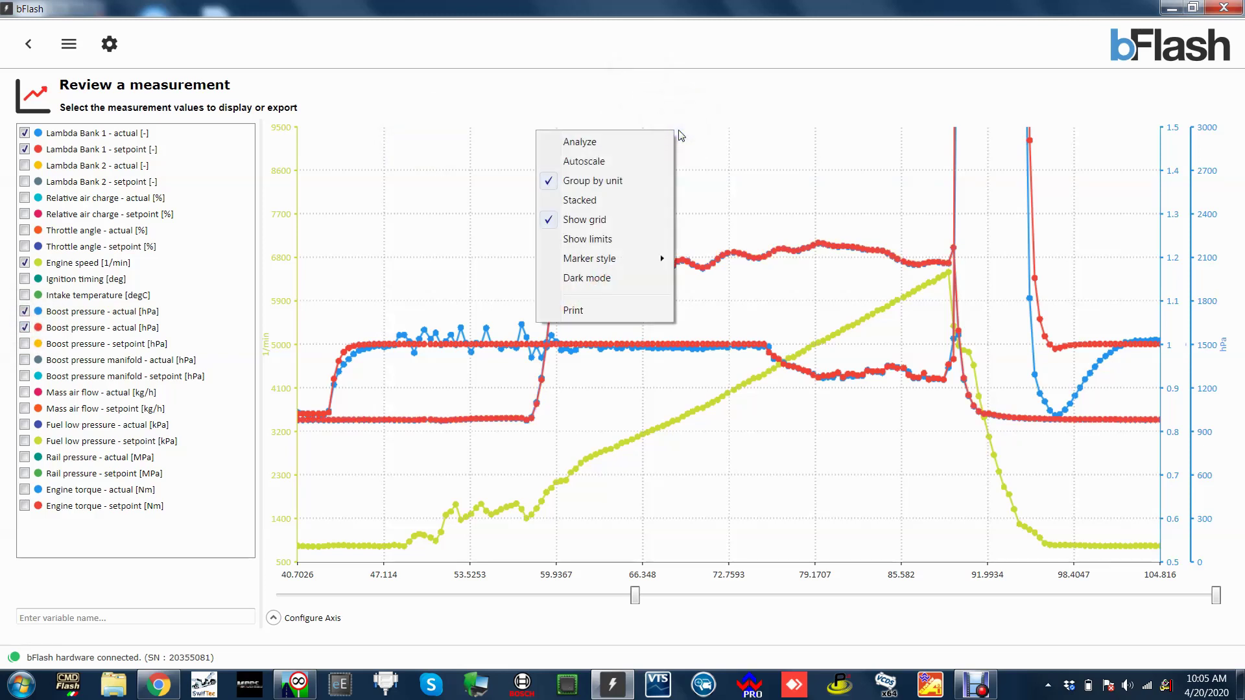
pyautogui.click(651, 147)
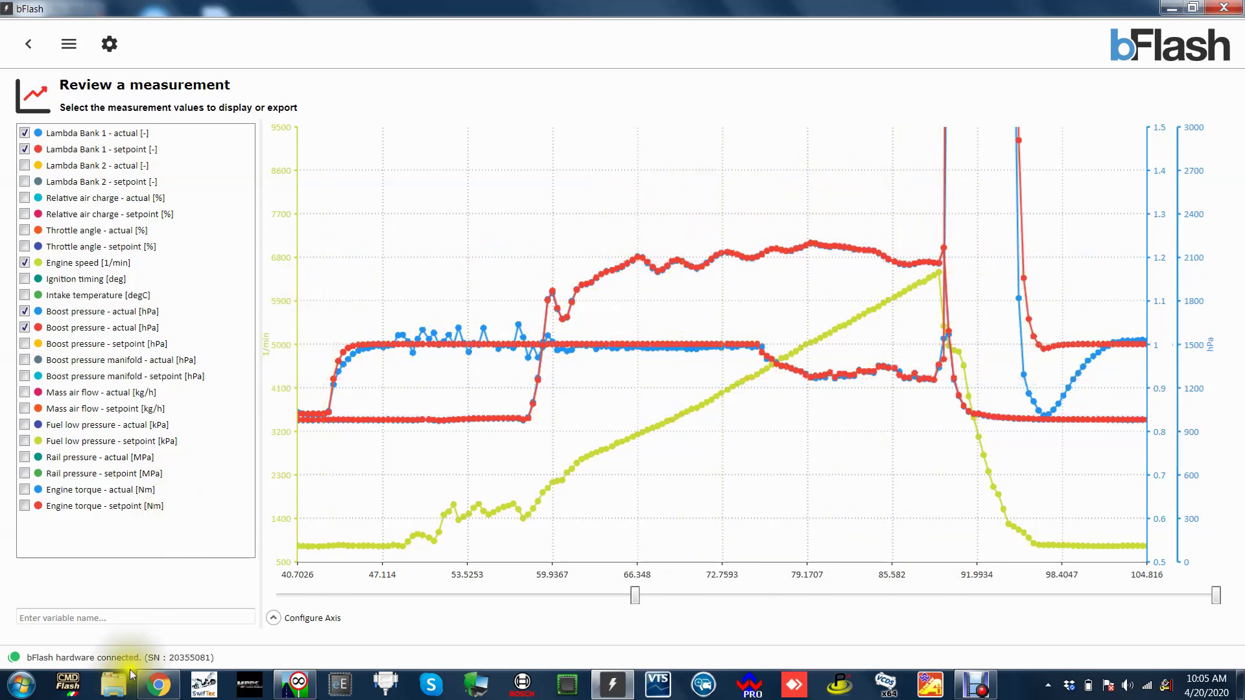
# Step: Browse to Bflash logs > Porsche 911 and open the 'run 1' log for review
pyautogui.click(30, 45)
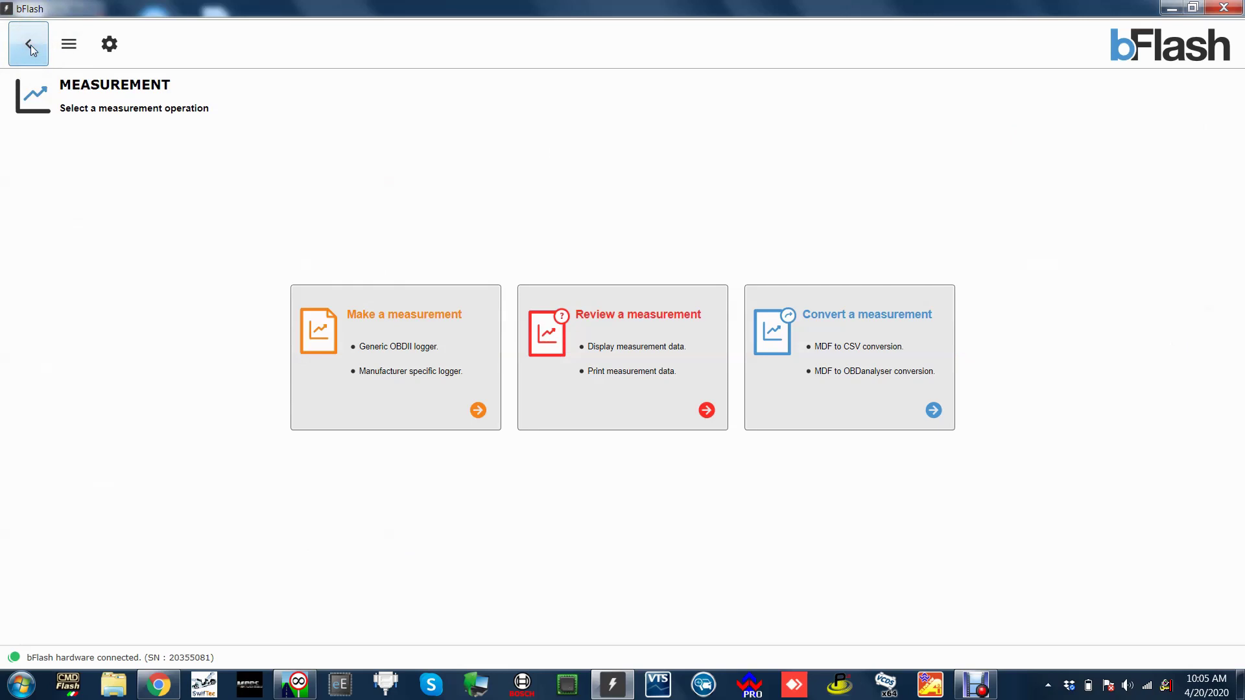
pyautogui.click(621, 329)
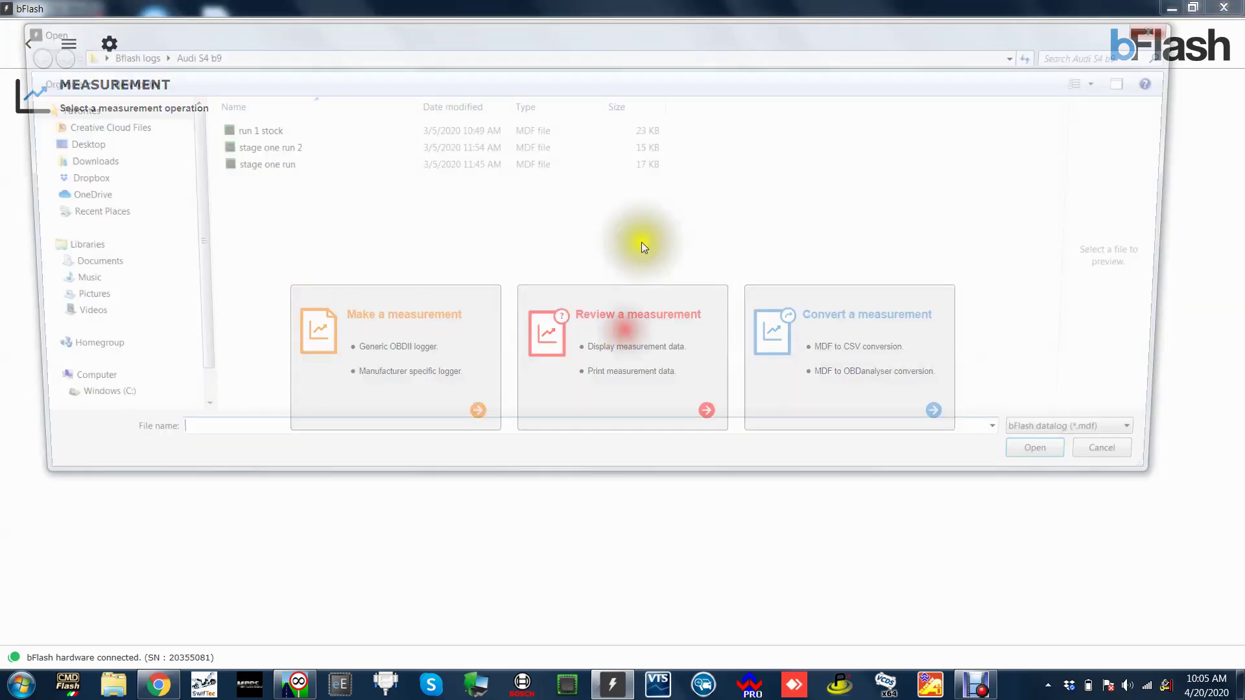
pyautogui.click(120, 52)
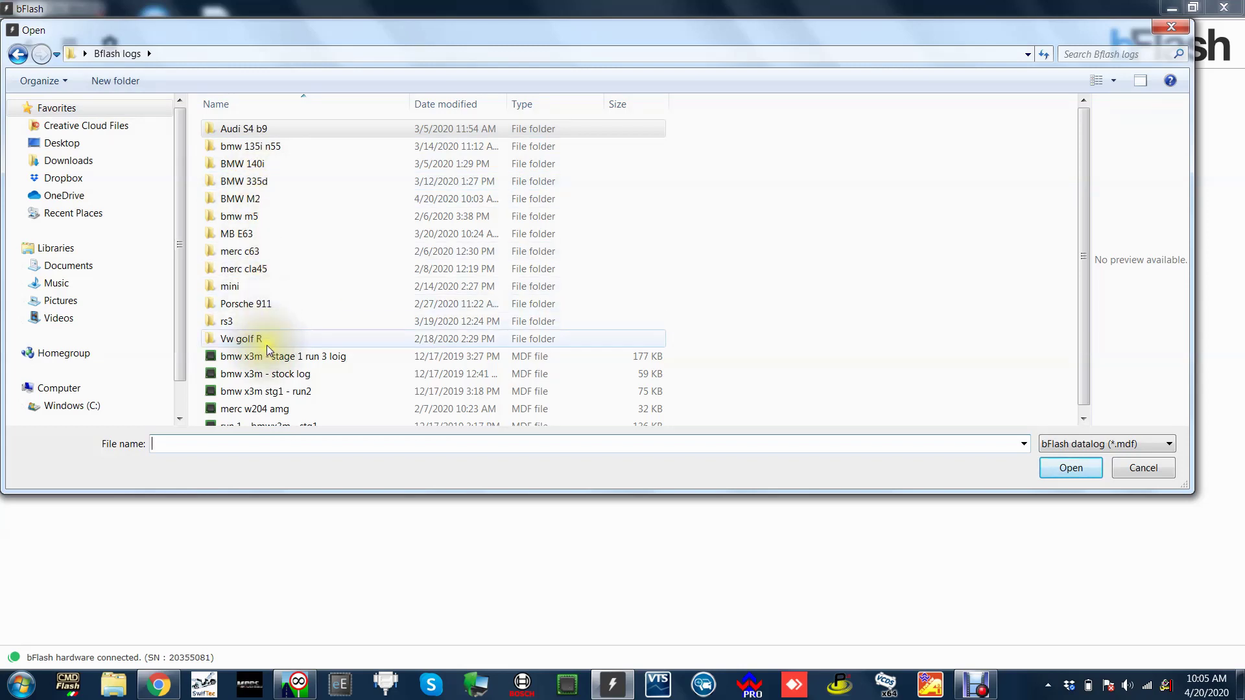
pyautogui.click(300, 130)
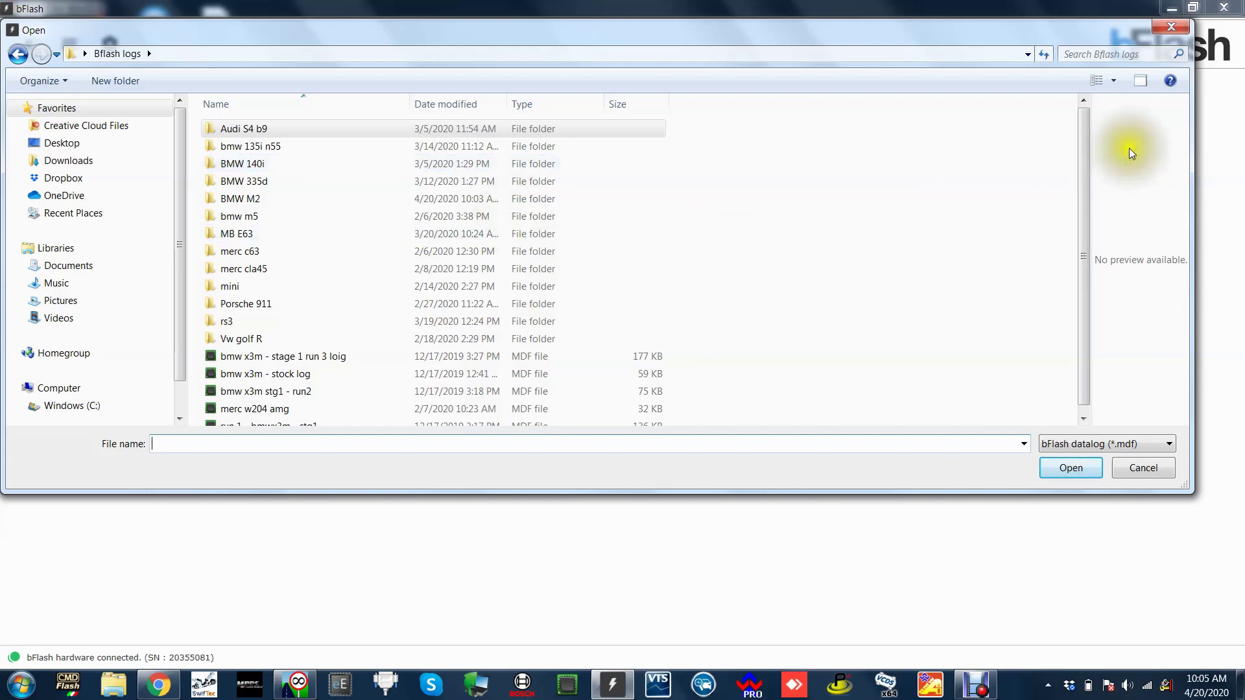
pyautogui.moveTo(1082, 154); pyautogui.dragTo(1105, 285)
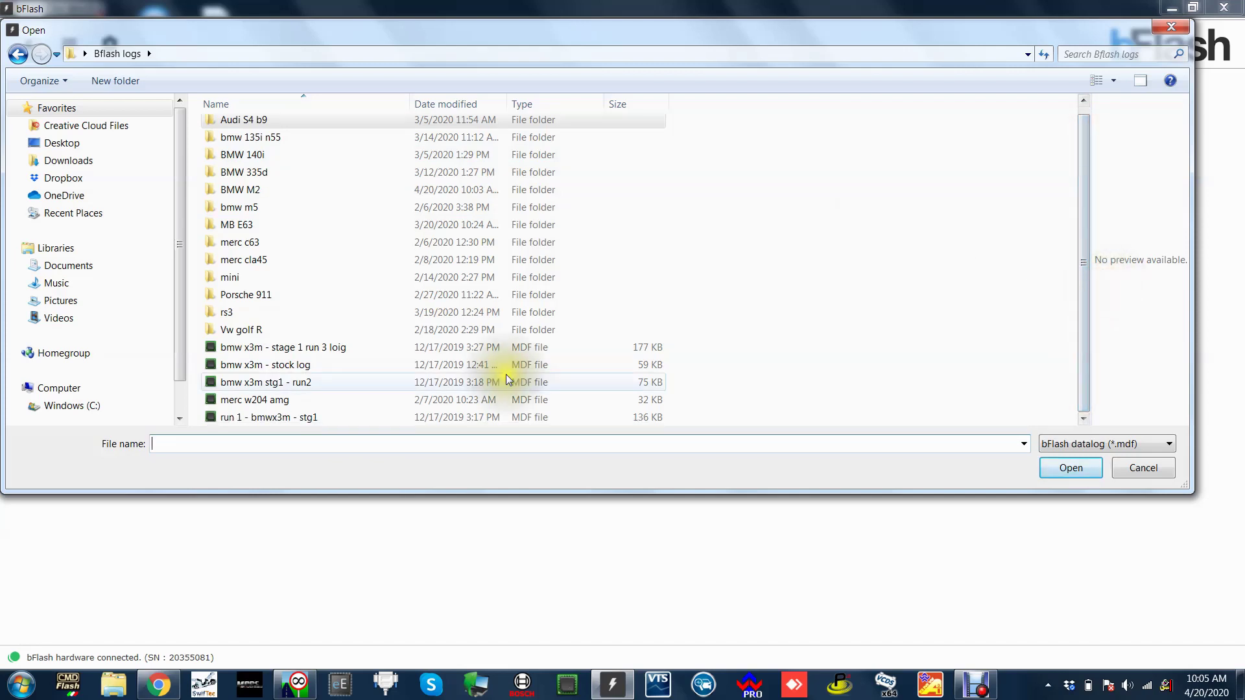
pyautogui.doubleClick(345, 298)
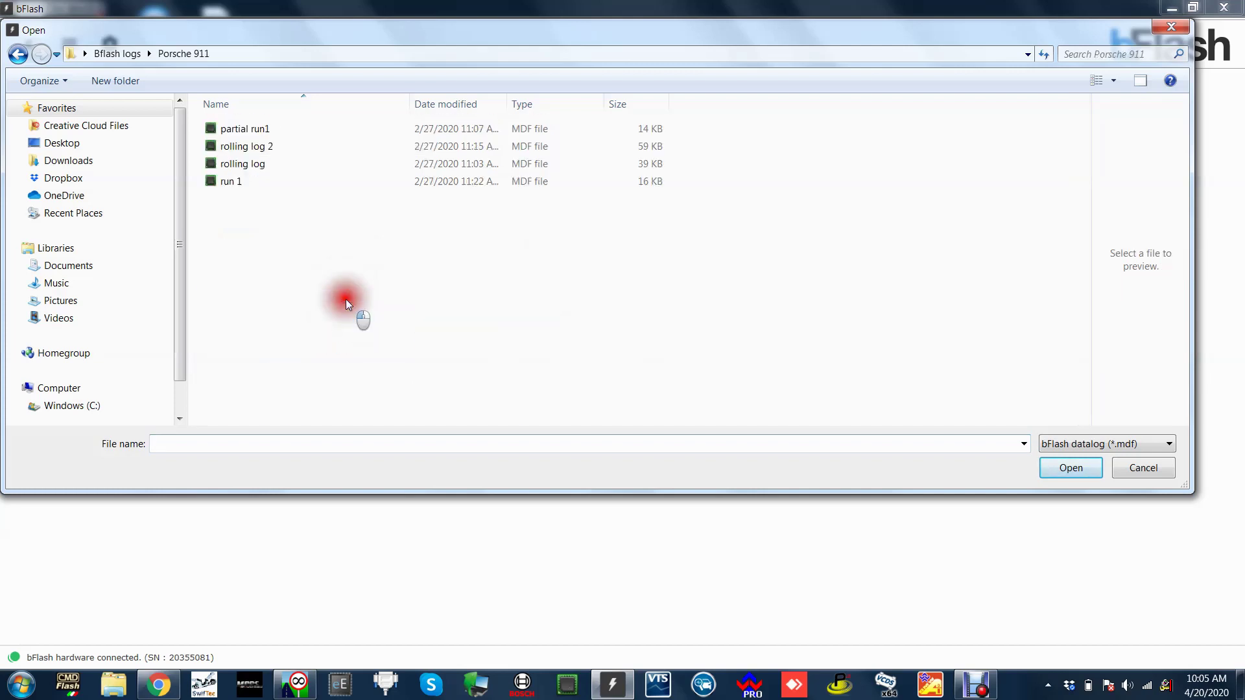
pyautogui.click(346, 181)
pyautogui.click(1048, 466)
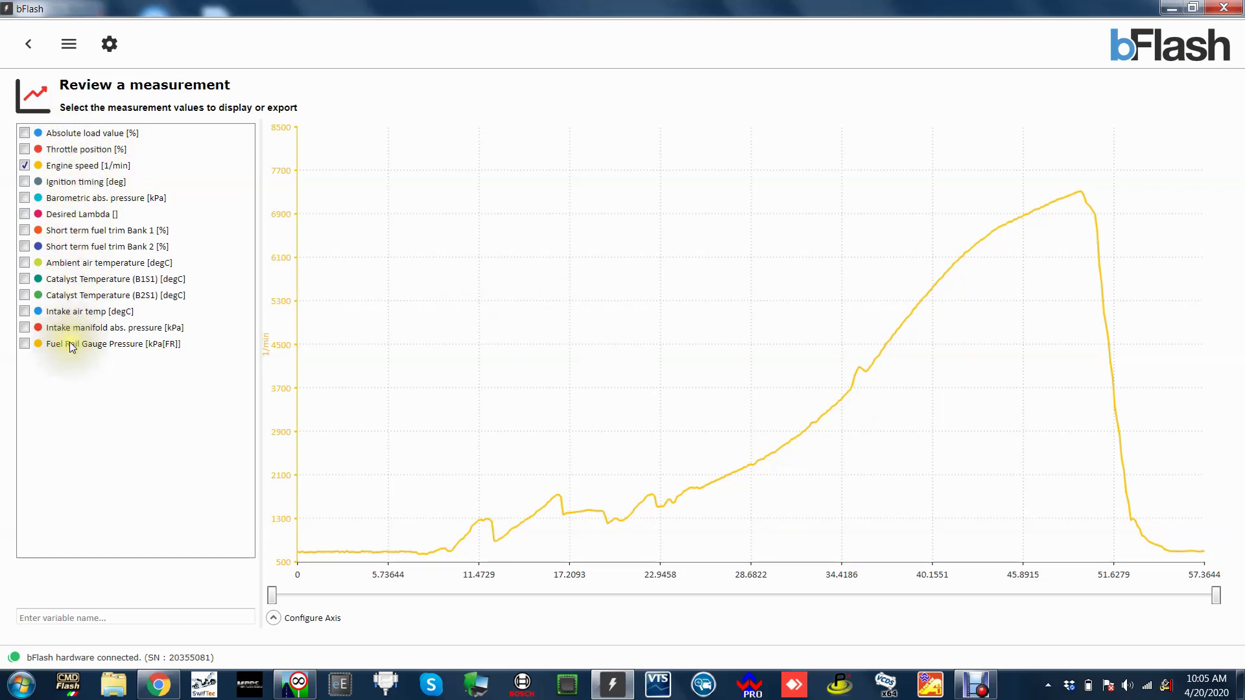
# Step: Briefly show Ignition timing and Throttle position traces on the Porsche run 1 graph
pyautogui.click(26, 183)
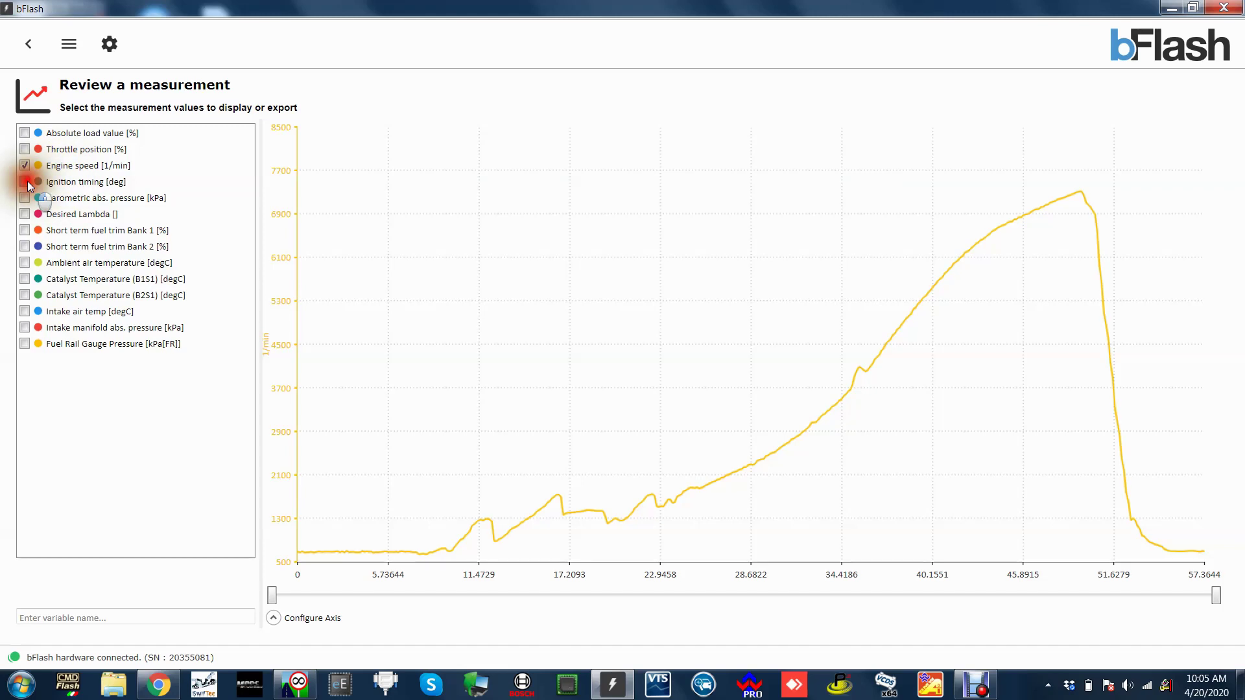
pyautogui.click(25, 182)
pyautogui.click(25, 166)
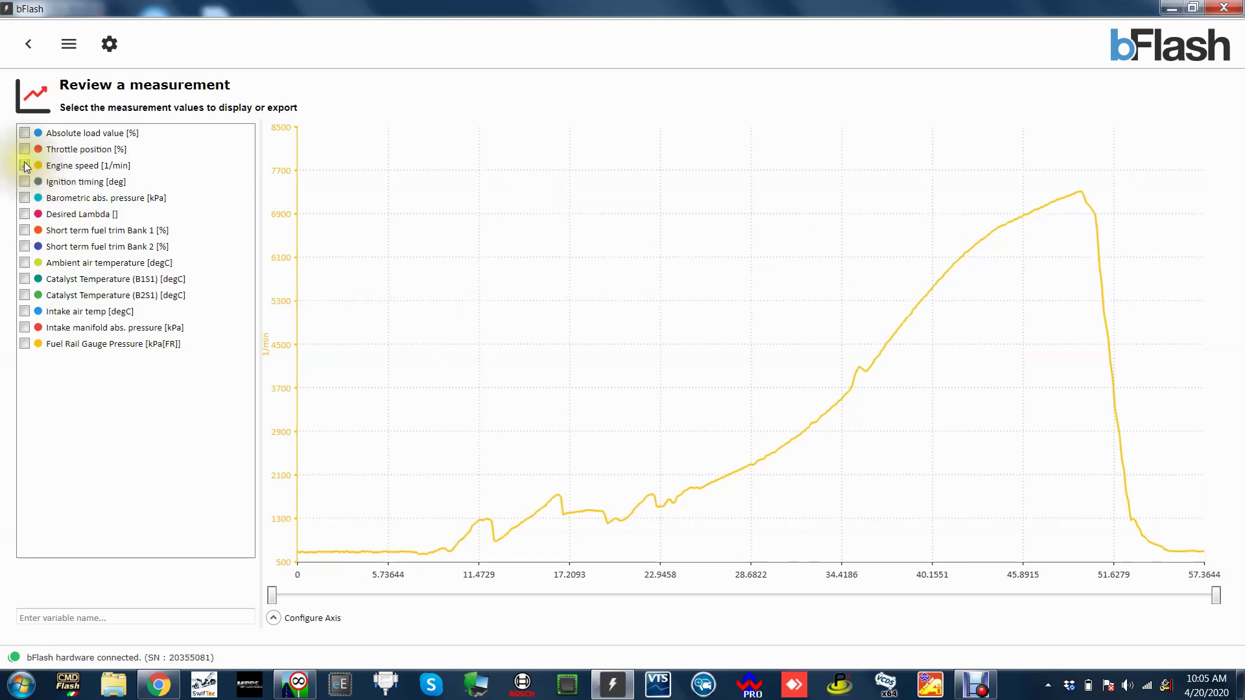
pyautogui.click(25, 150)
pyautogui.click(25, 150)
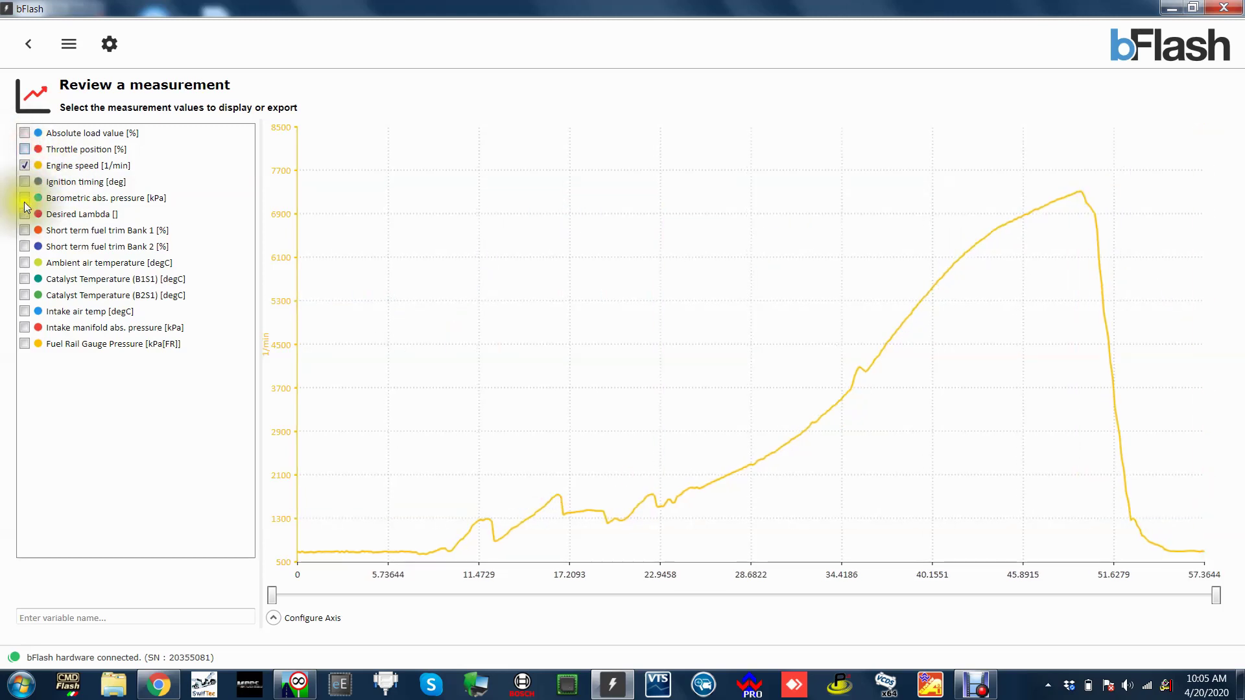
# Step: Briefly plot both Short term fuel trims, Desired Lambda and Fuel Rail Gauge Pressure, then remove them
pyautogui.click(25, 231)
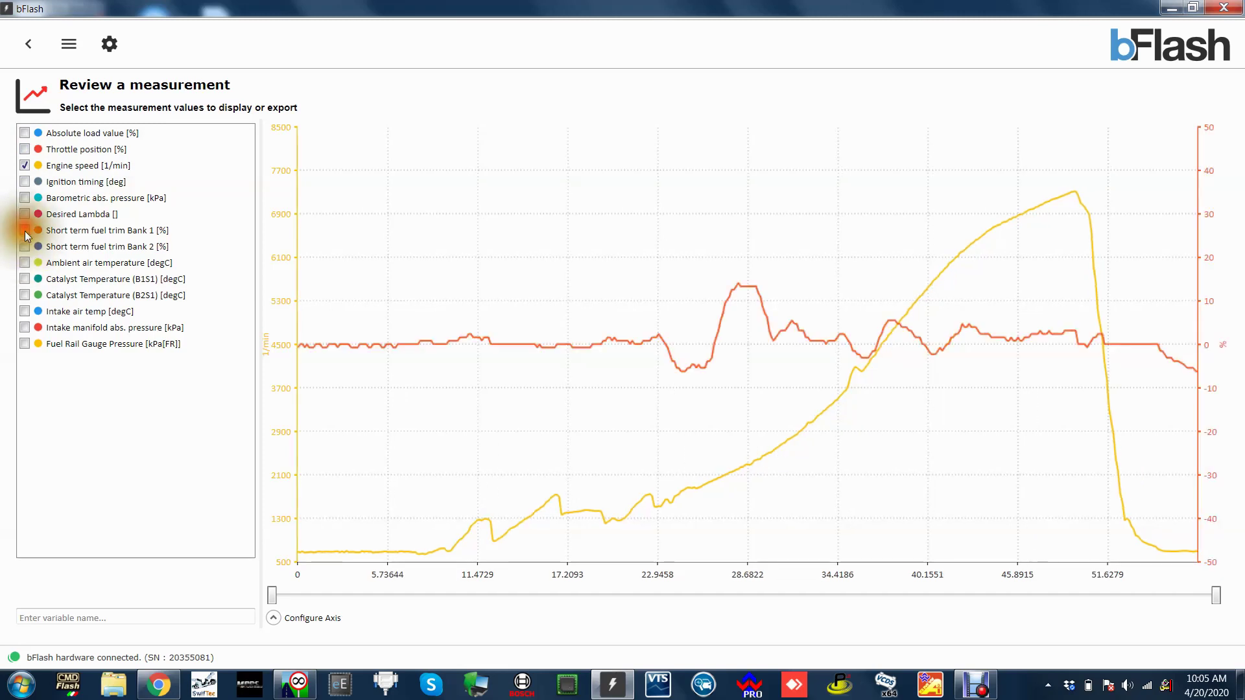
pyautogui.click(25, 245)
pyautogui.click(25, 246)
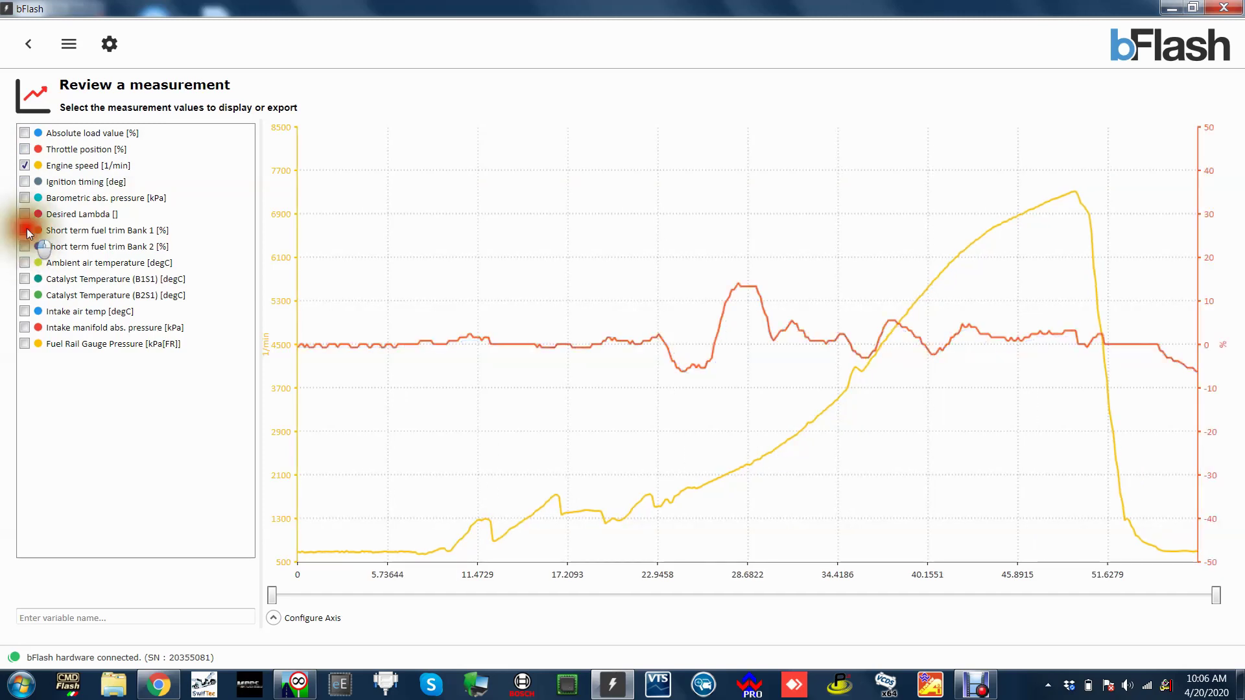
pyautogui.click(26, 230)
pyautogui.click(25, 214)
pyautogui.click(25, 214)
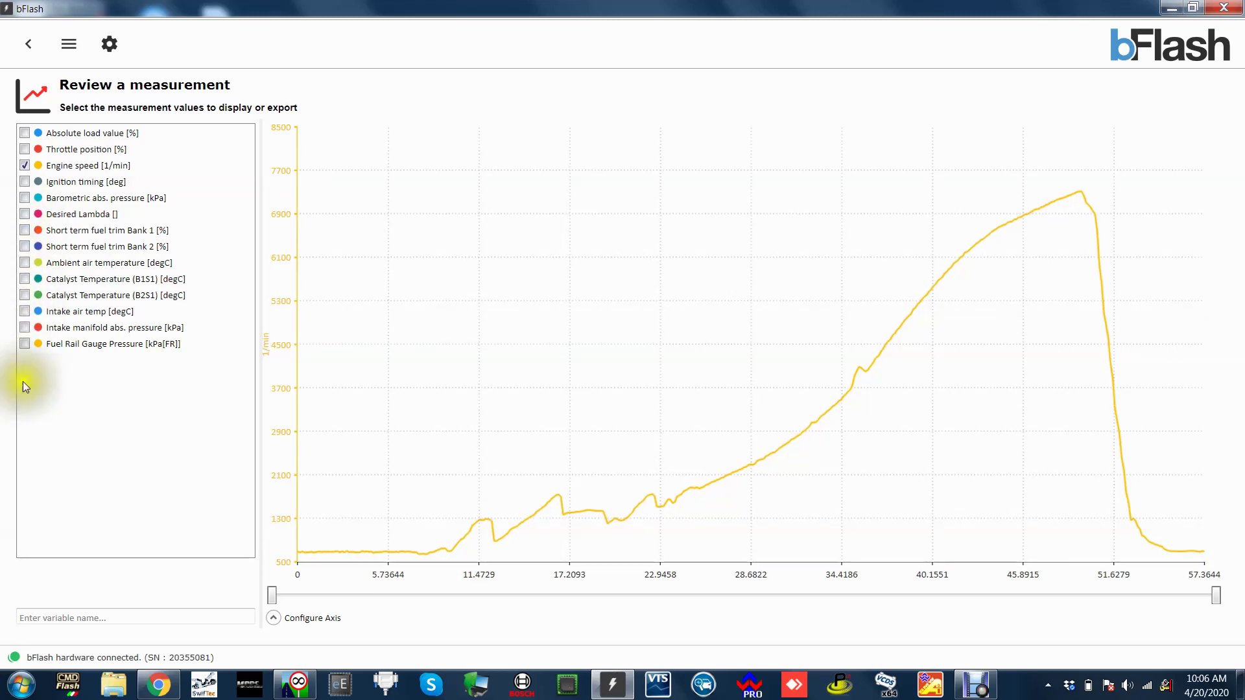
pyautogui.click(25, 344)
pyautogui.click(25, 345)
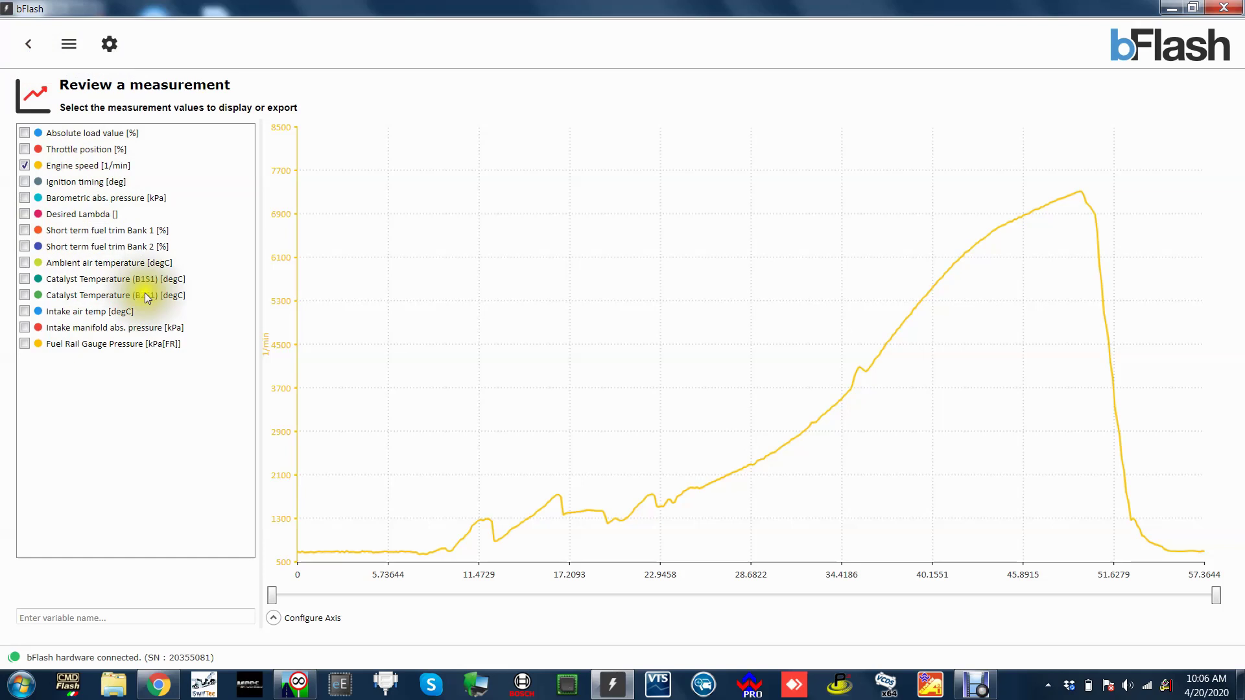
# Step: Visit Diagnostic > OBDII Diagnostic, view the protocol list keeping Generic, and return to the main menu
pyautogui.click(27, 42)
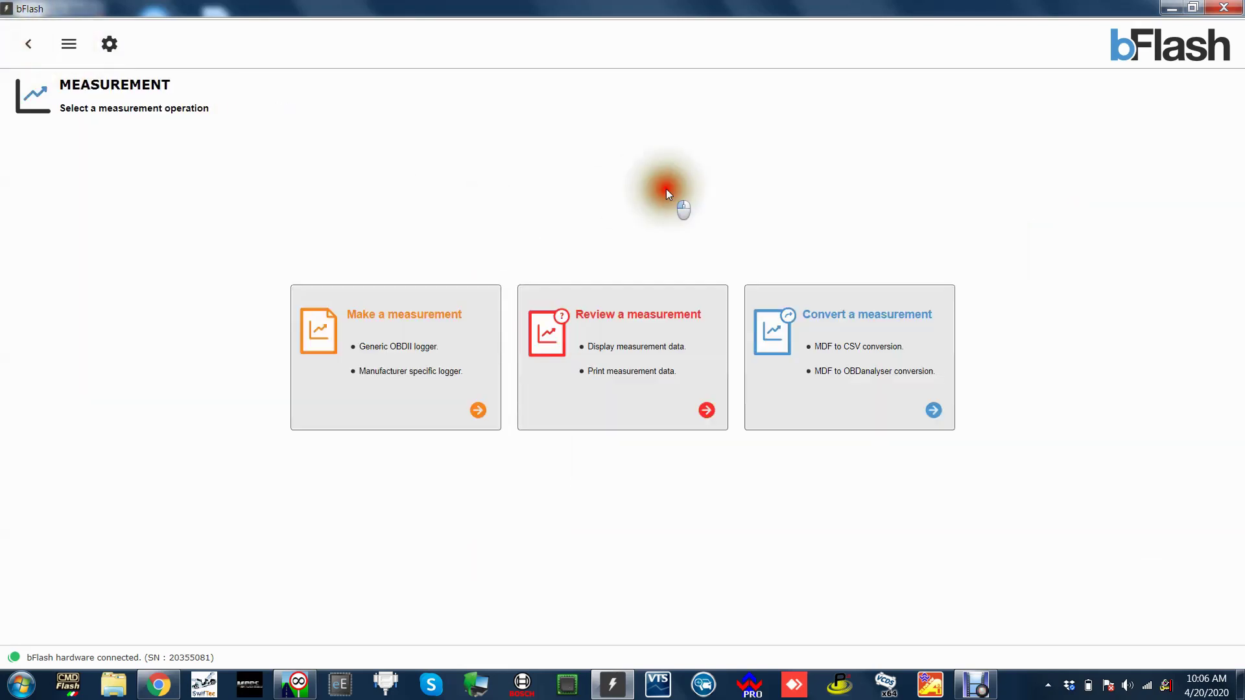
pyautogui.click(32, 43)
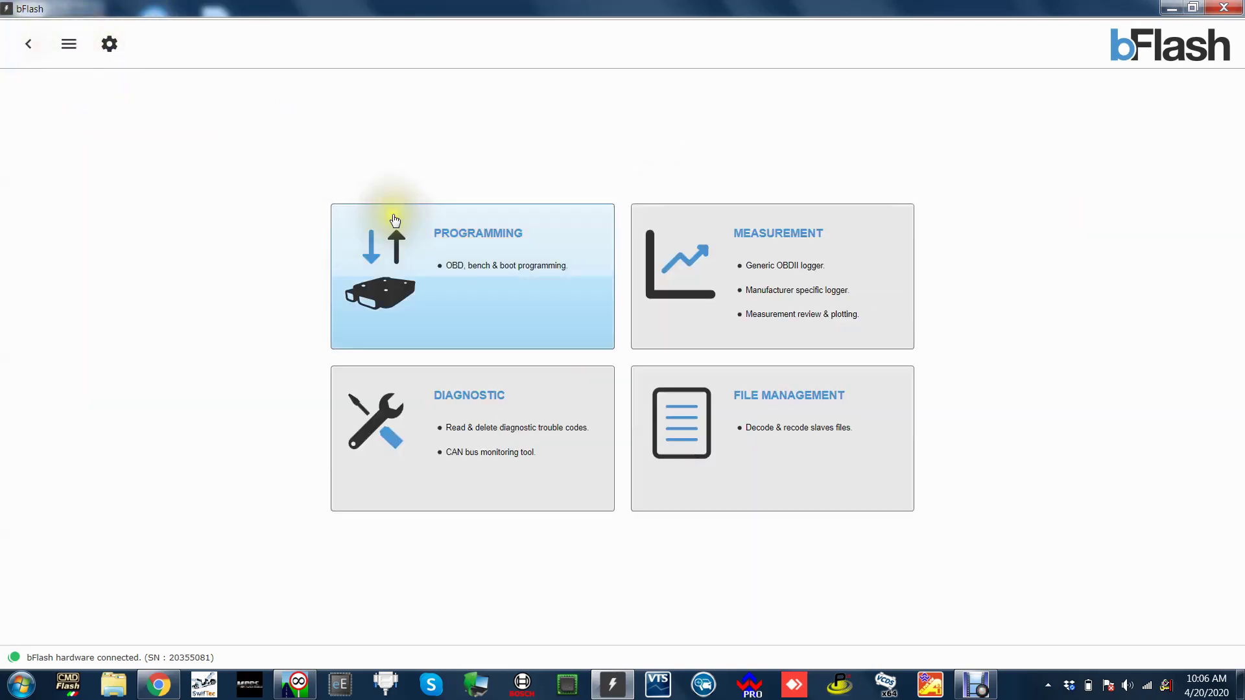
pyautogui.click(1024, 219)
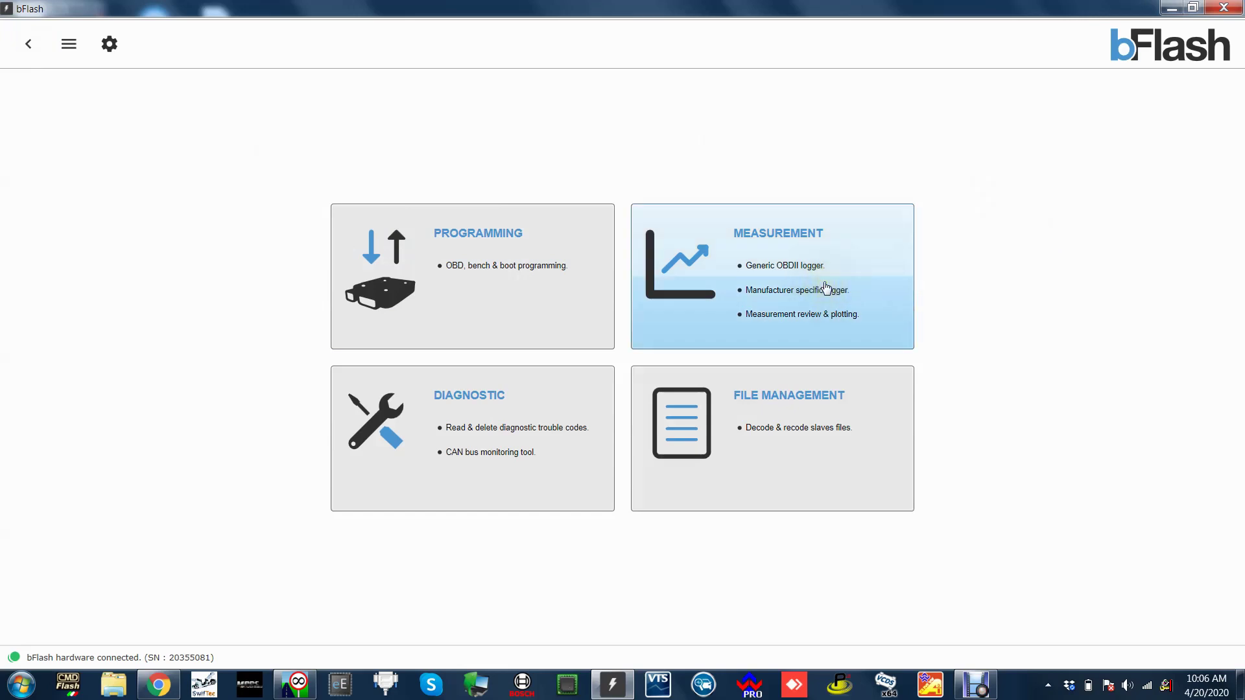
pyautogui.click(541, 392)
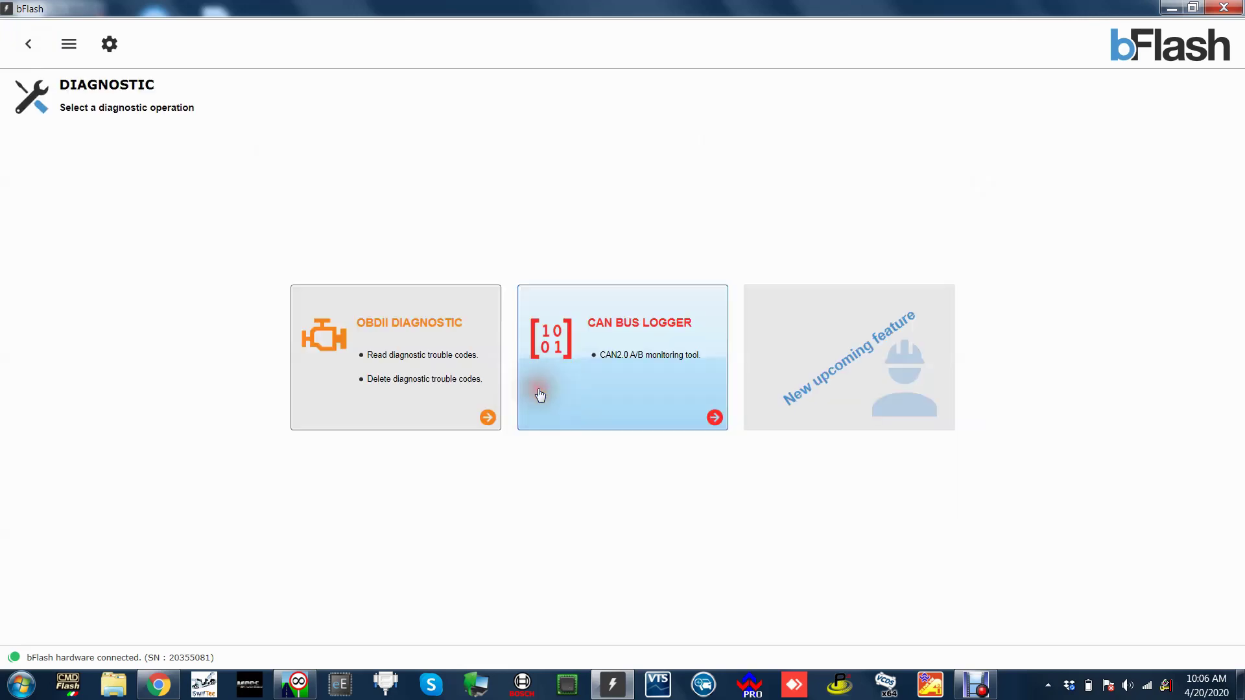
pyautogui.click(373, 363)
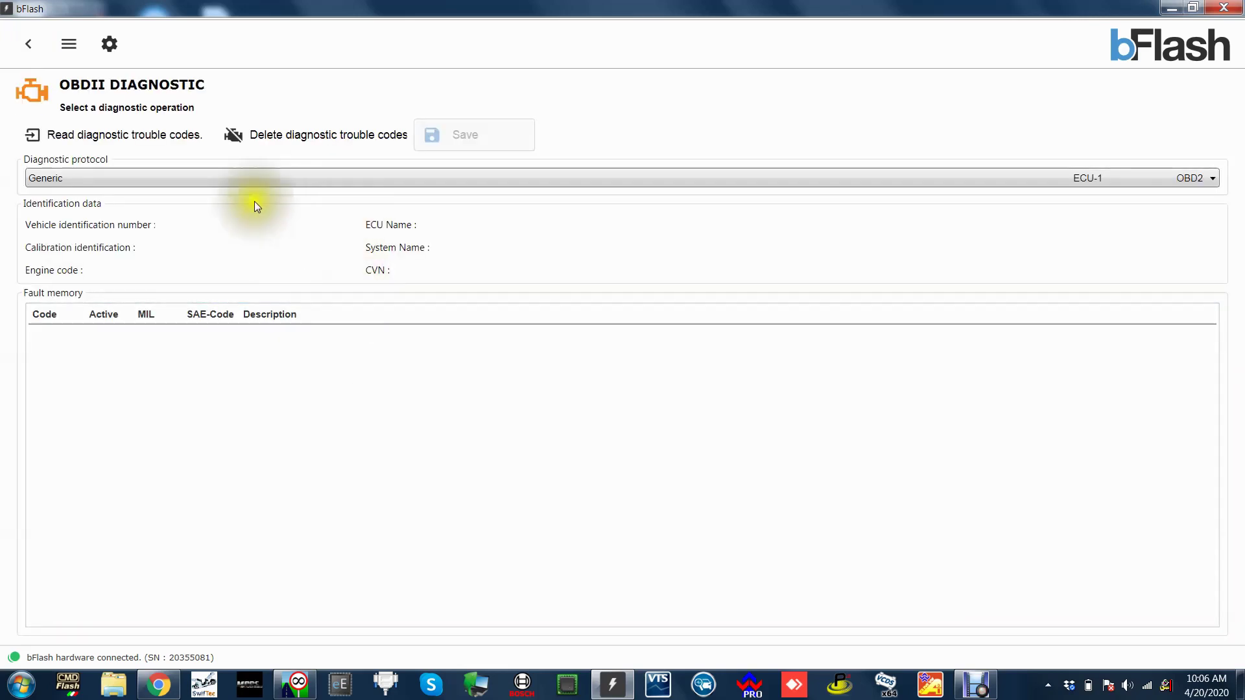
pyautogui.click(217, 175)
pyautogui.click(217, 175)
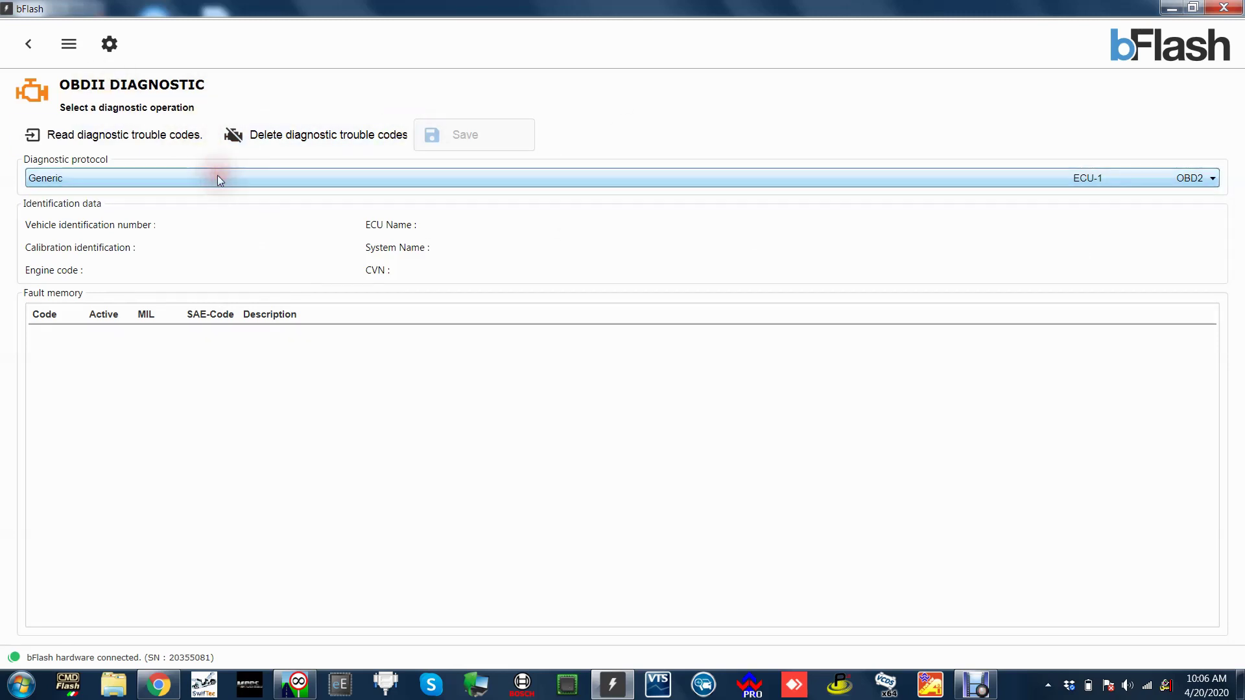
pyautogui.click(24, 42)
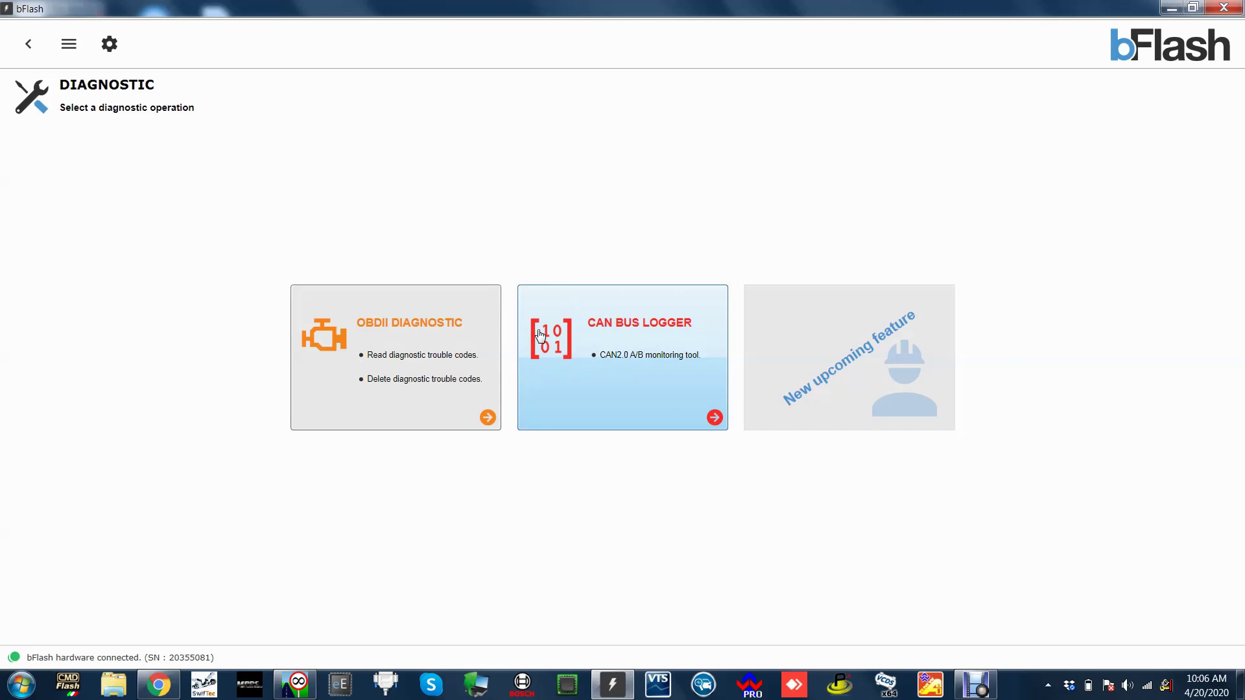
pyautogui.click(29, 44)
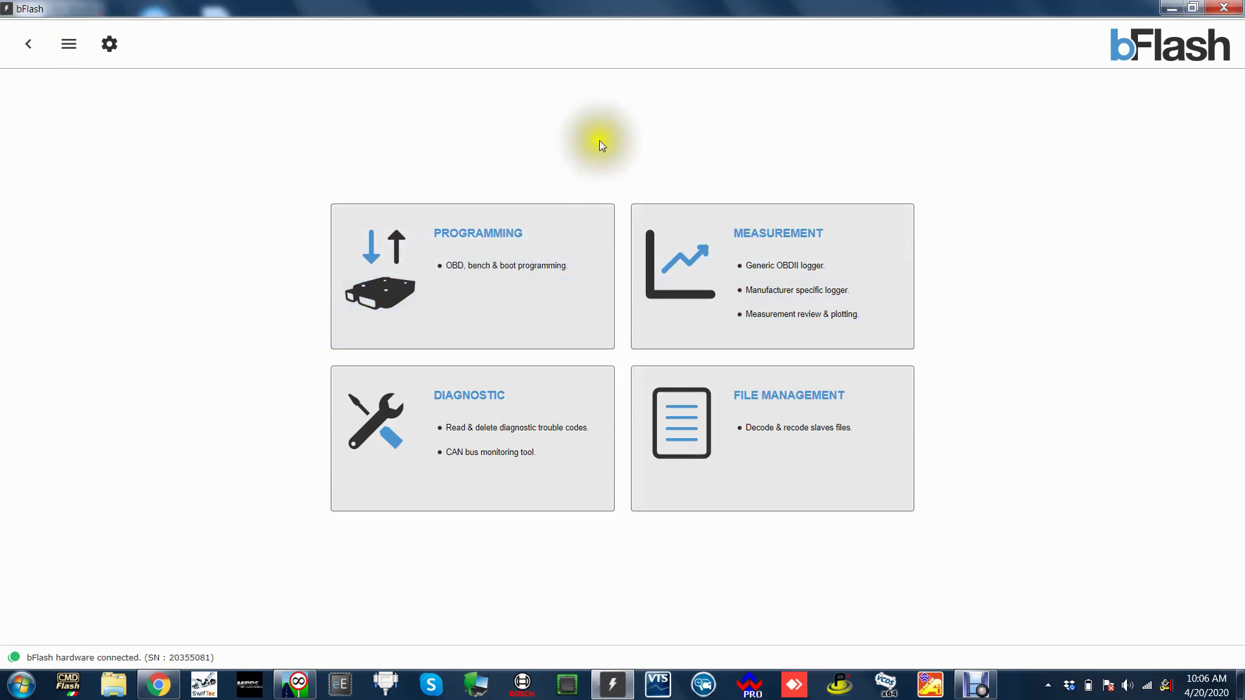
# Step: Disconnect and close the WinOLS Visualizer, close the lambda map, and set a position in the M2 Coupe hexdump
pyautogui.click(298, 684)
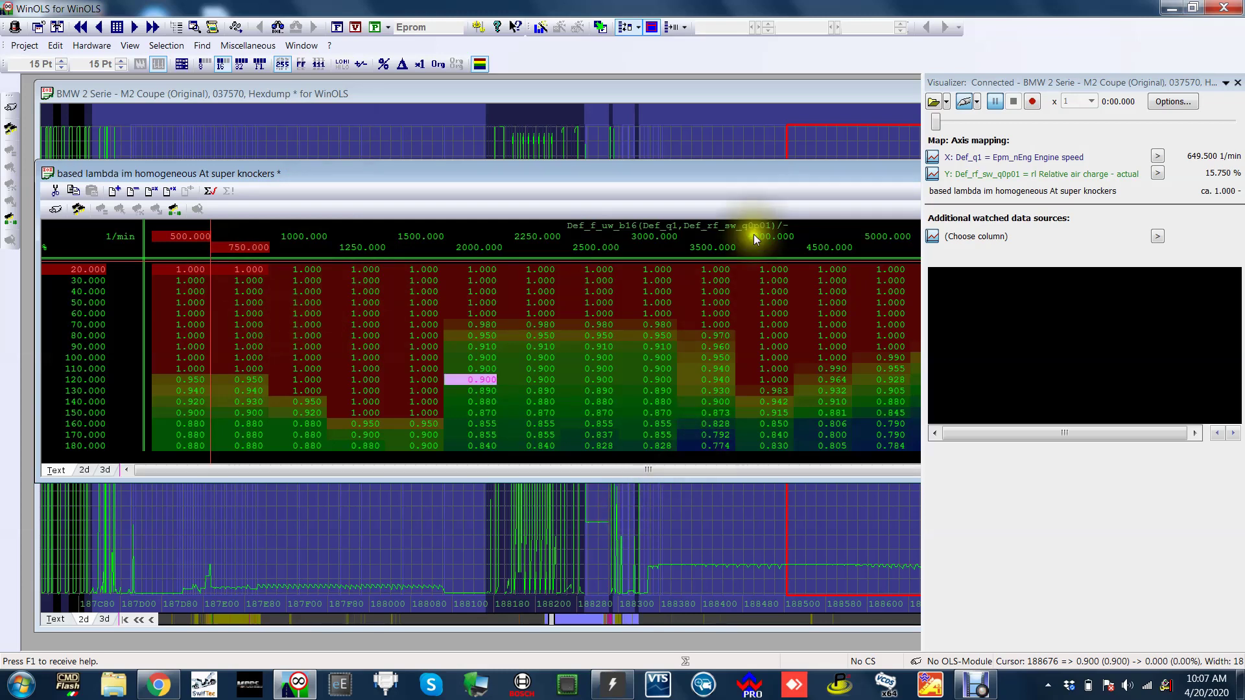
pyautogui.click(966, 101)
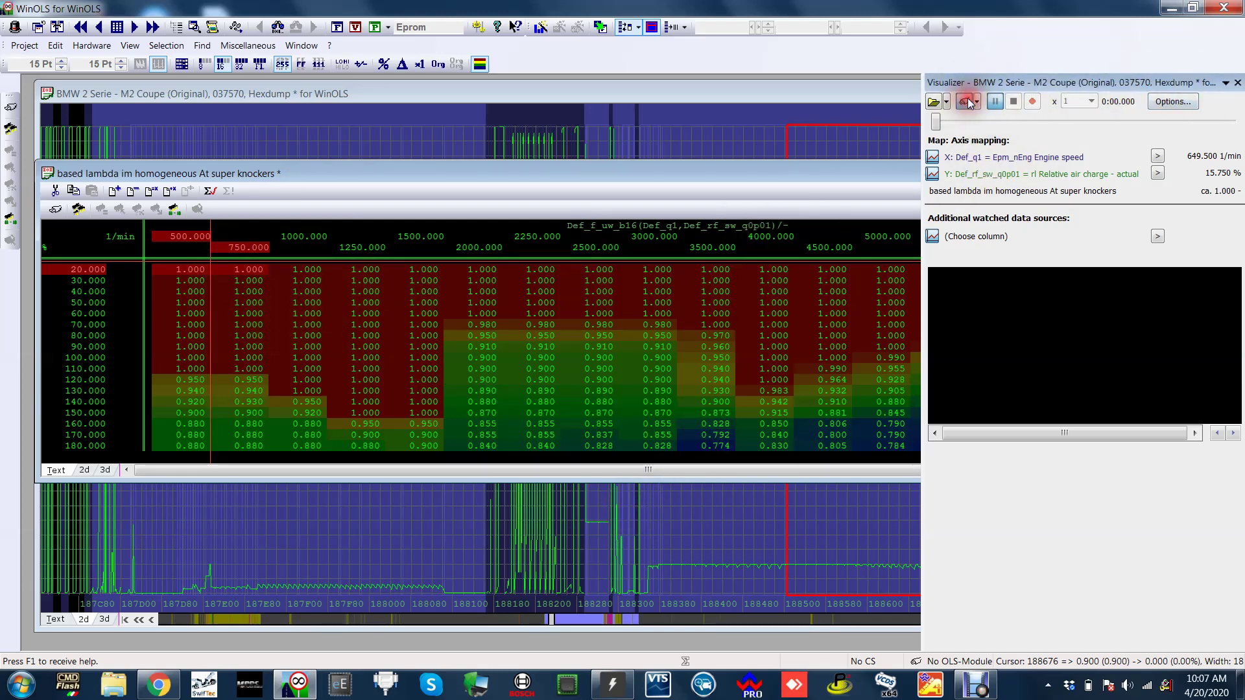
pyautogui.click(1238, 83)
pyautogui.doubleClick(872, 172)
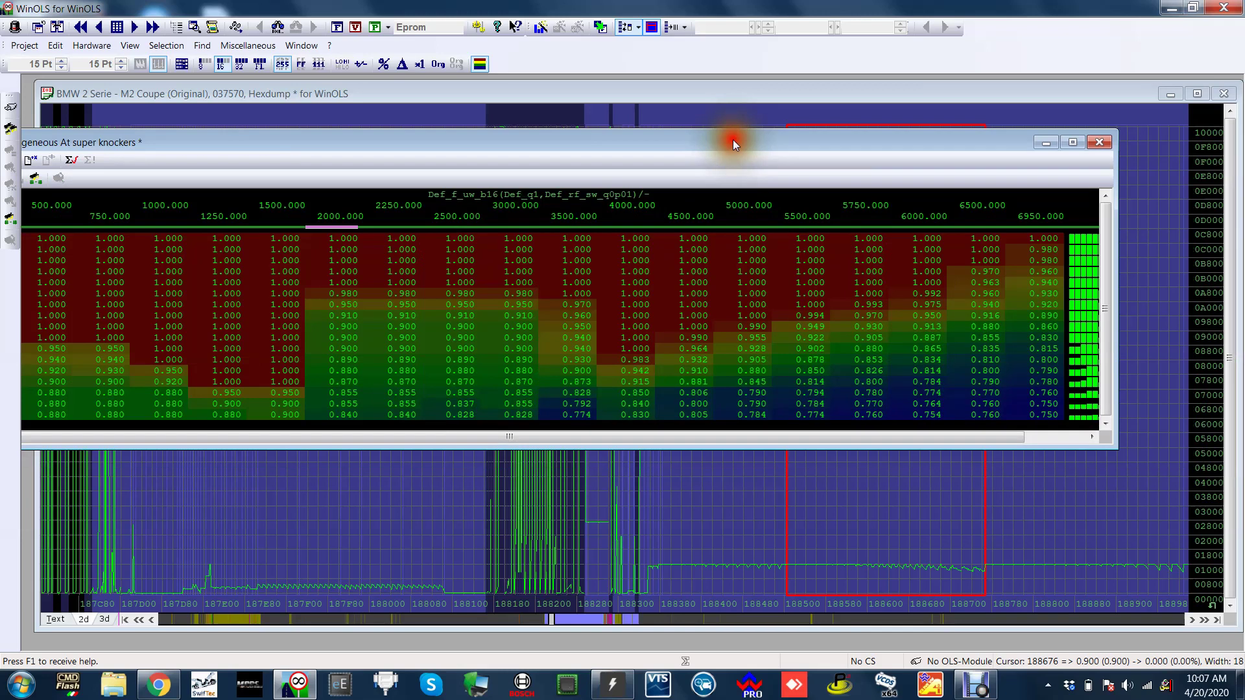
pyautogui.click(1101, 138)
pyautogui.click(700, 223)
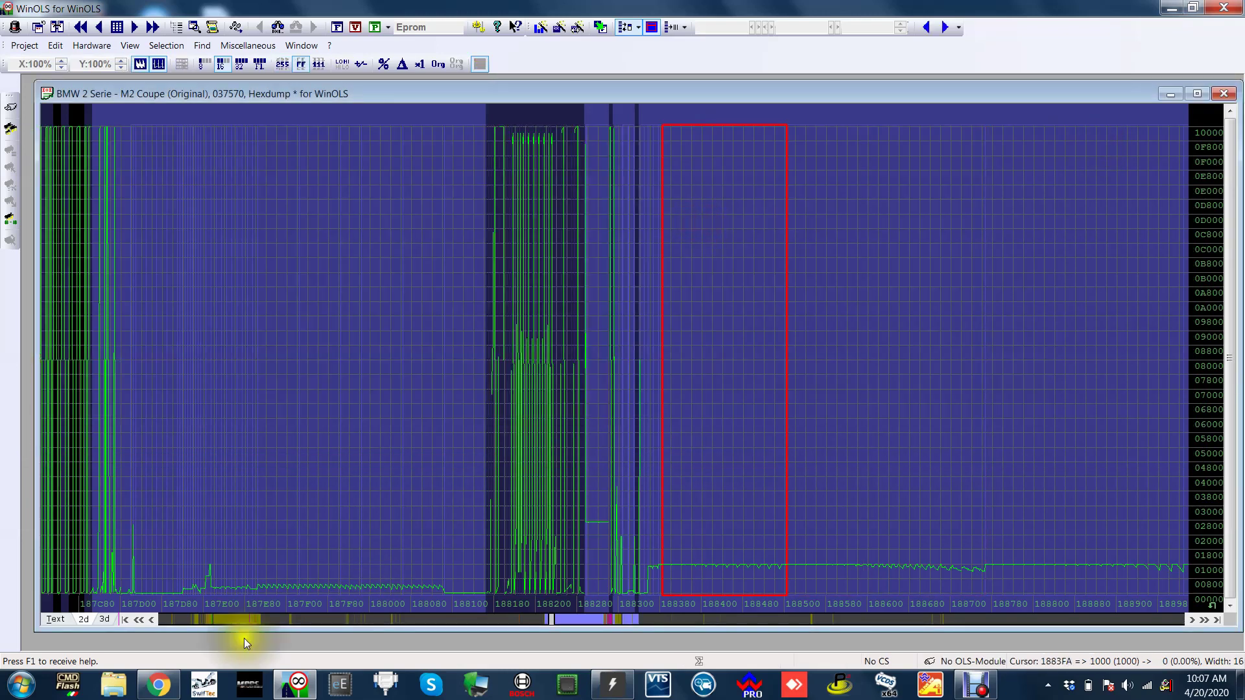
# Step: Return to the bFlash main menu and close the Facebook message notification
pyautogui.click(612, 685)
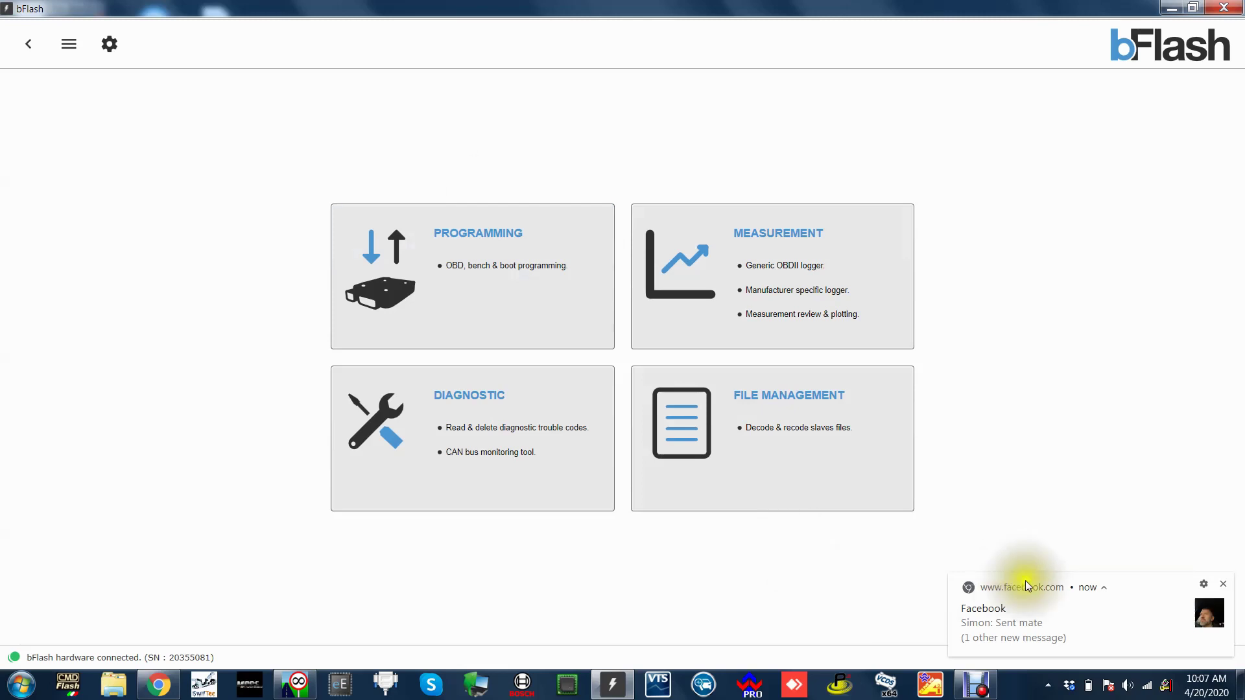
pyautogui.click(1223, 584)
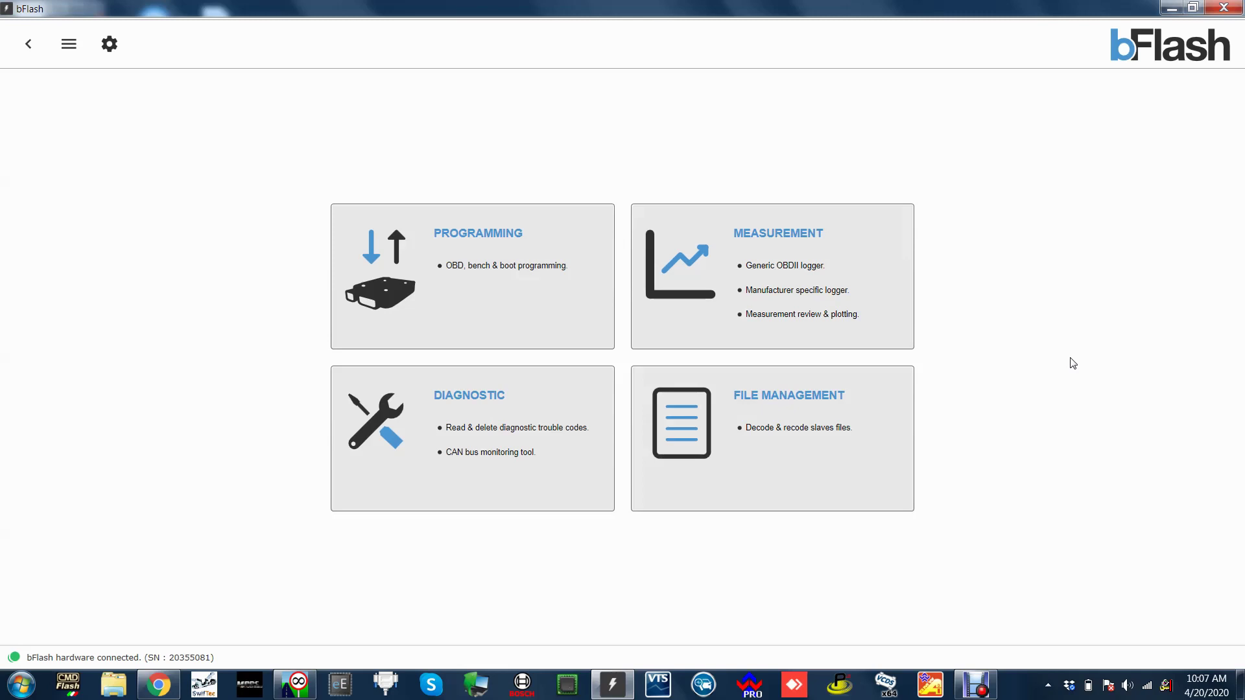
pyautogui.click(652, 115)
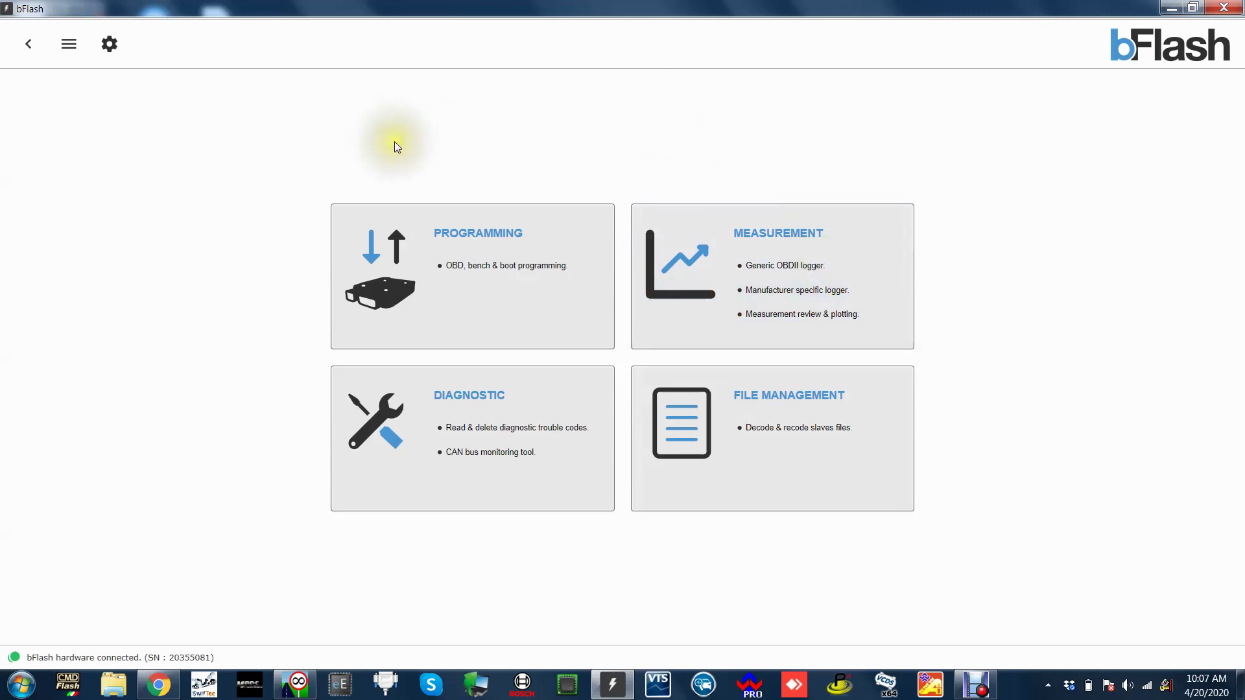